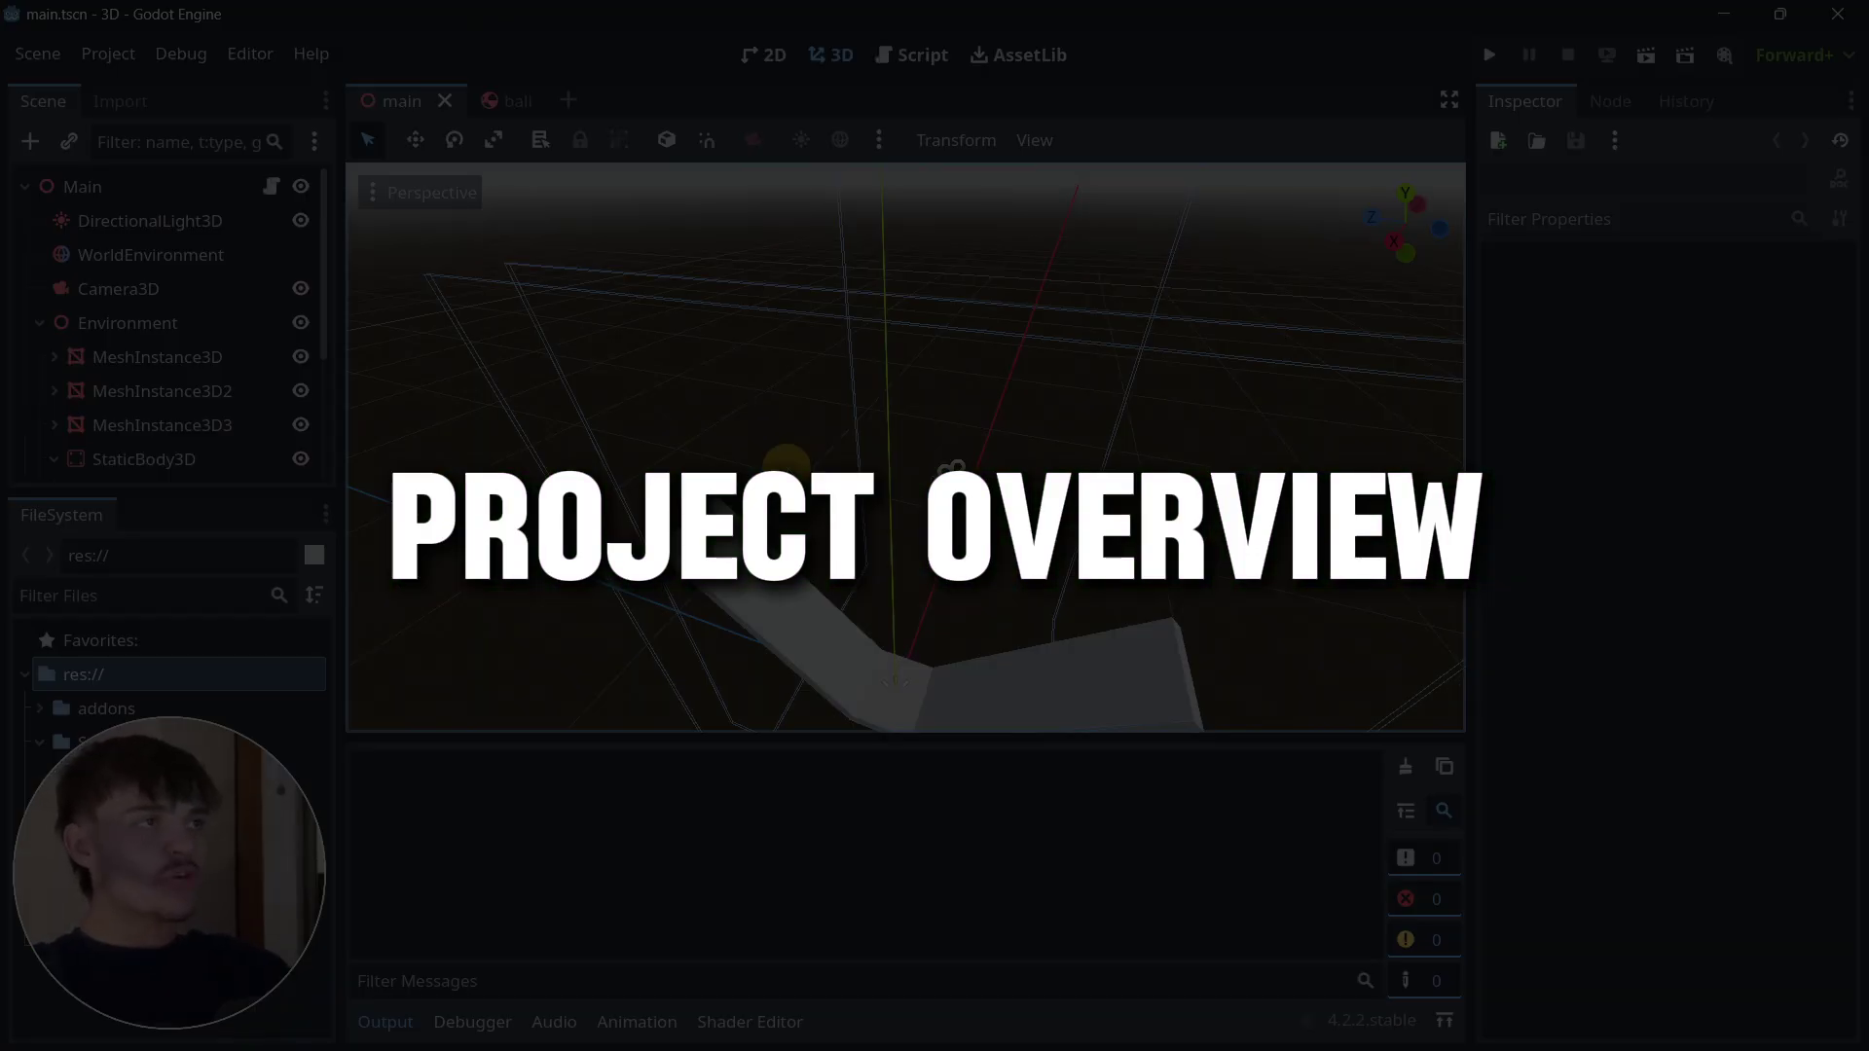
Inspect the Main, DirectionalLight3D, WorldEnvironment and Camera3D nodes in the Scene dock
left_click_drag(163, 498, 162, 564)
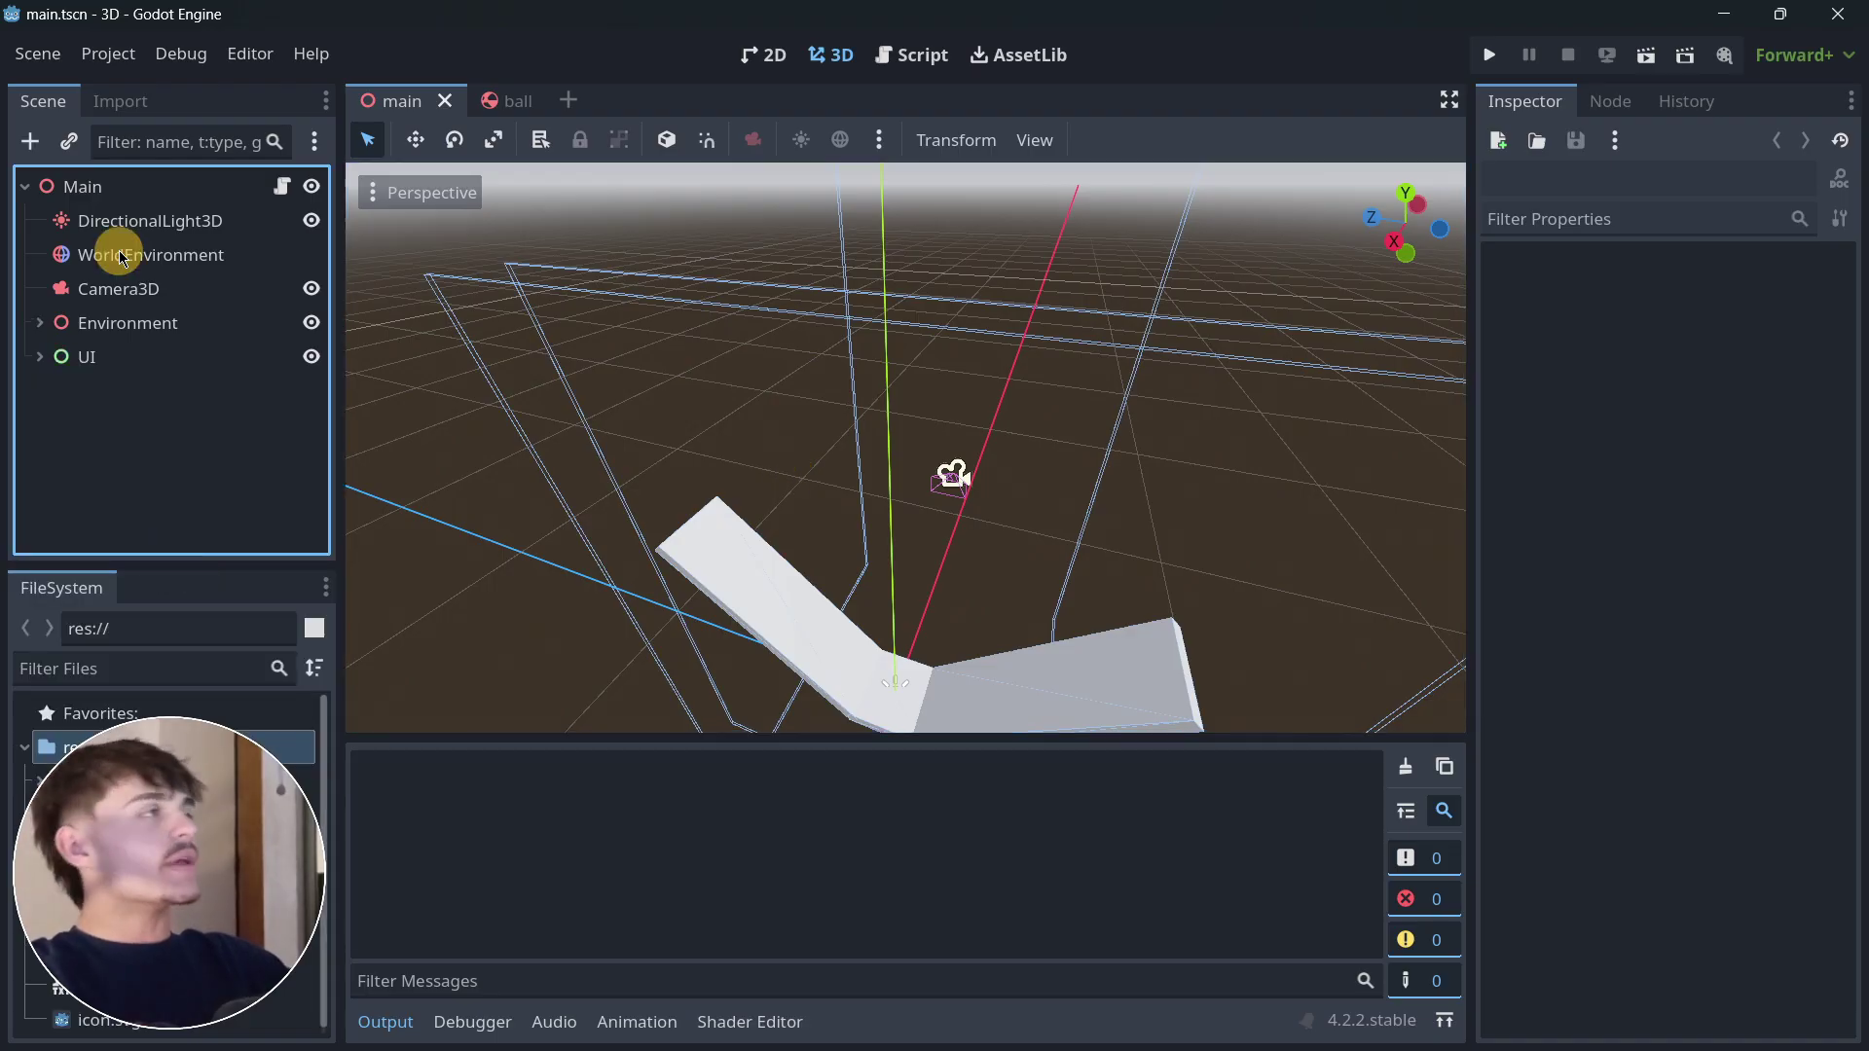
left_click(142, 194)
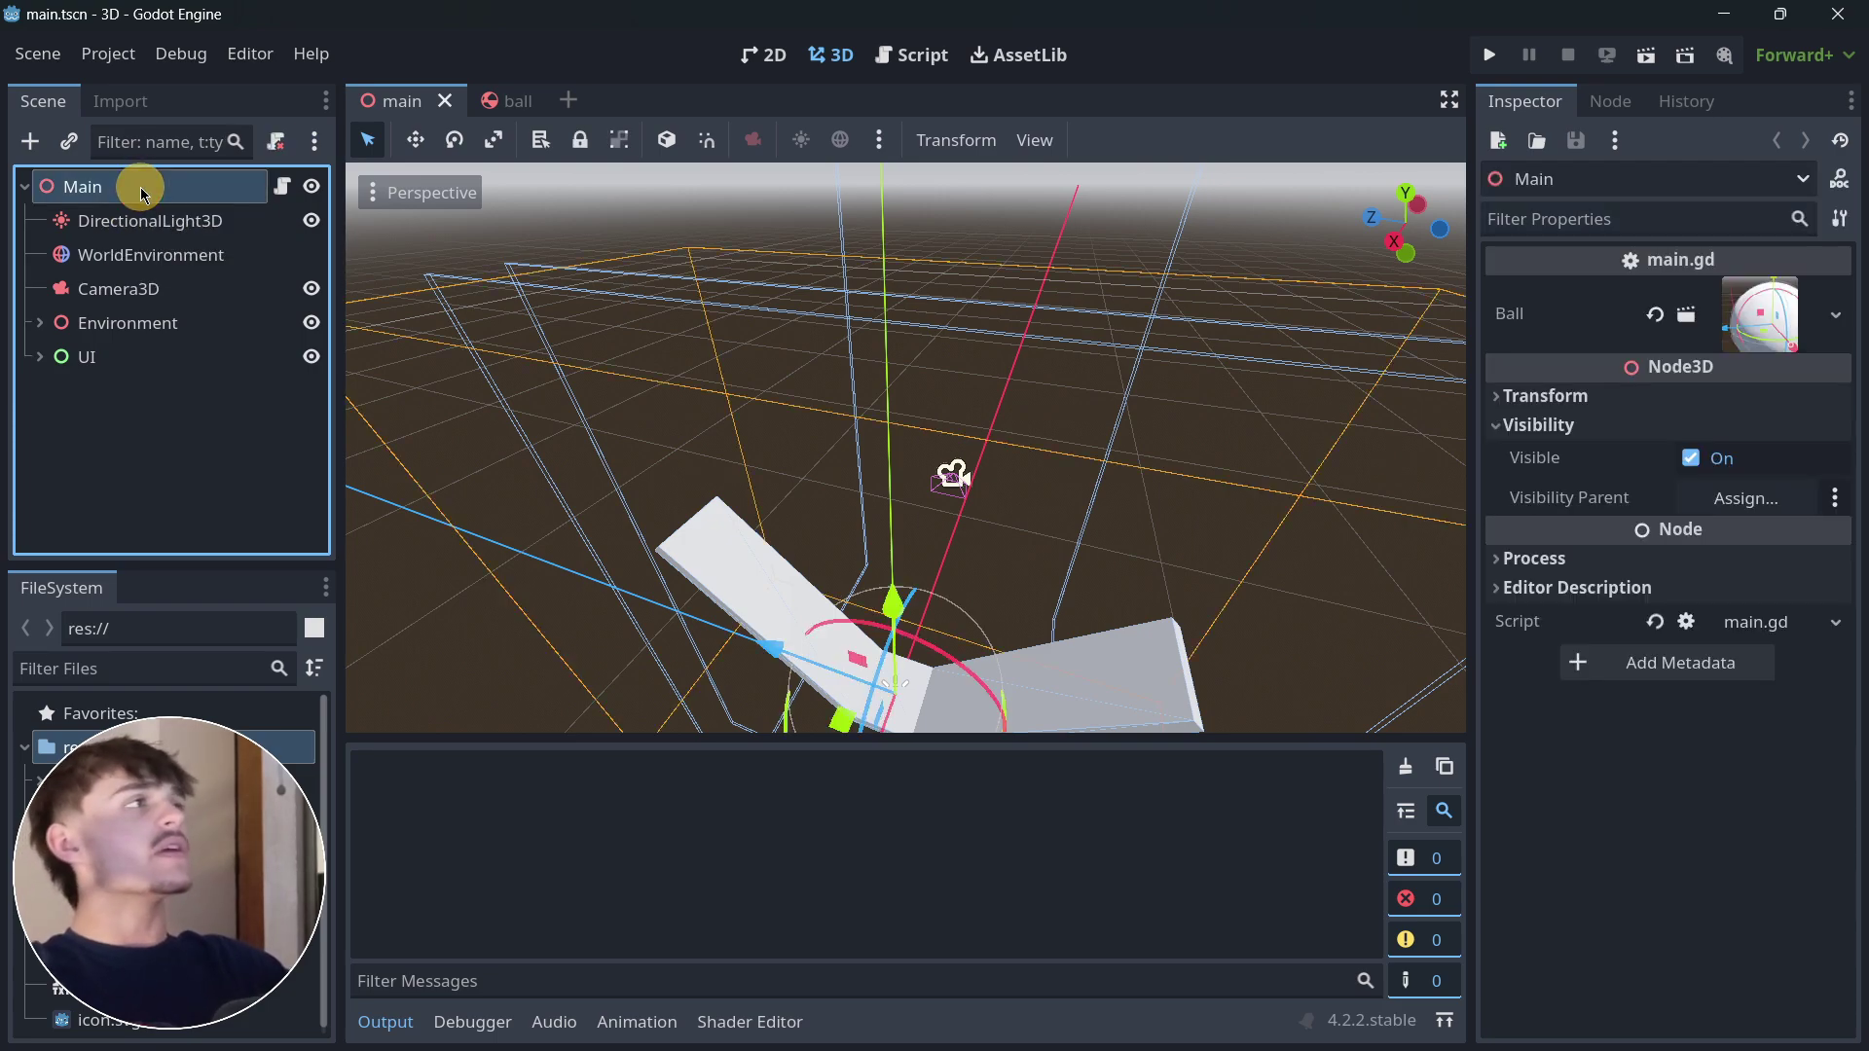
left_click(148, 236)
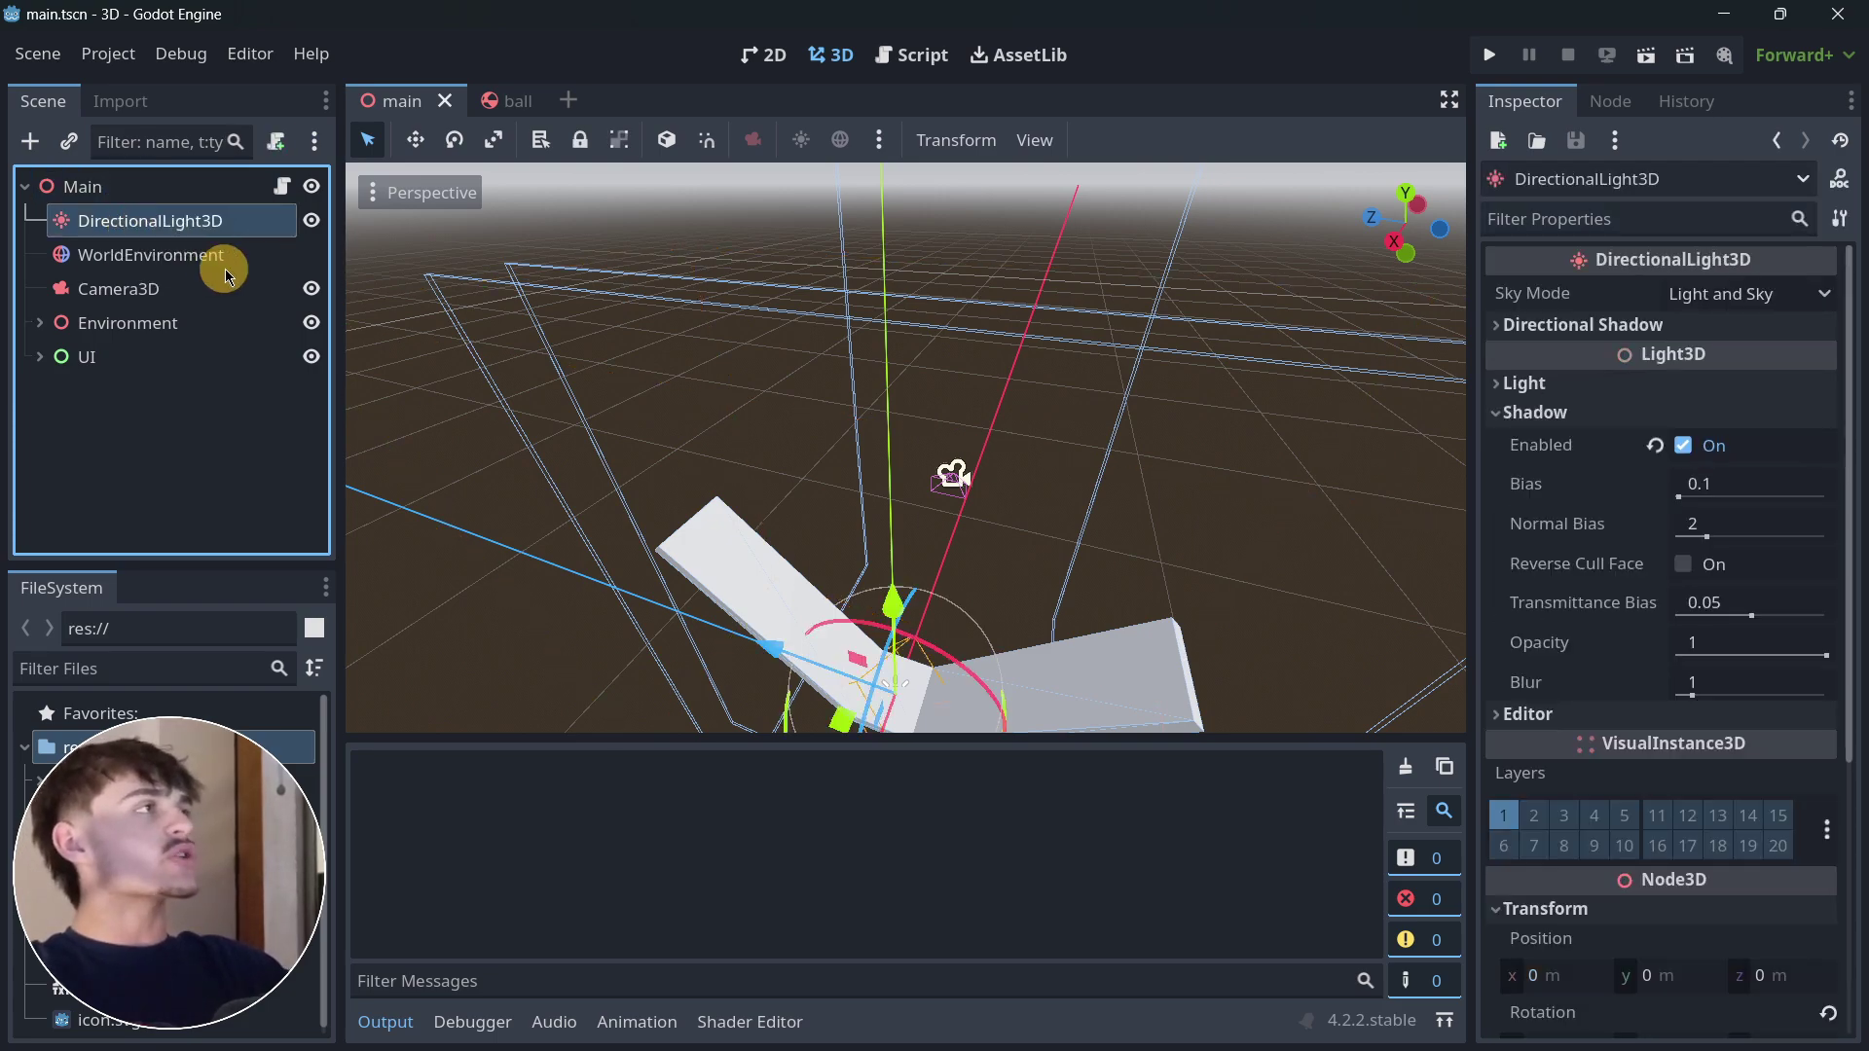
left_click(160, 261)
left_click(179, 292)
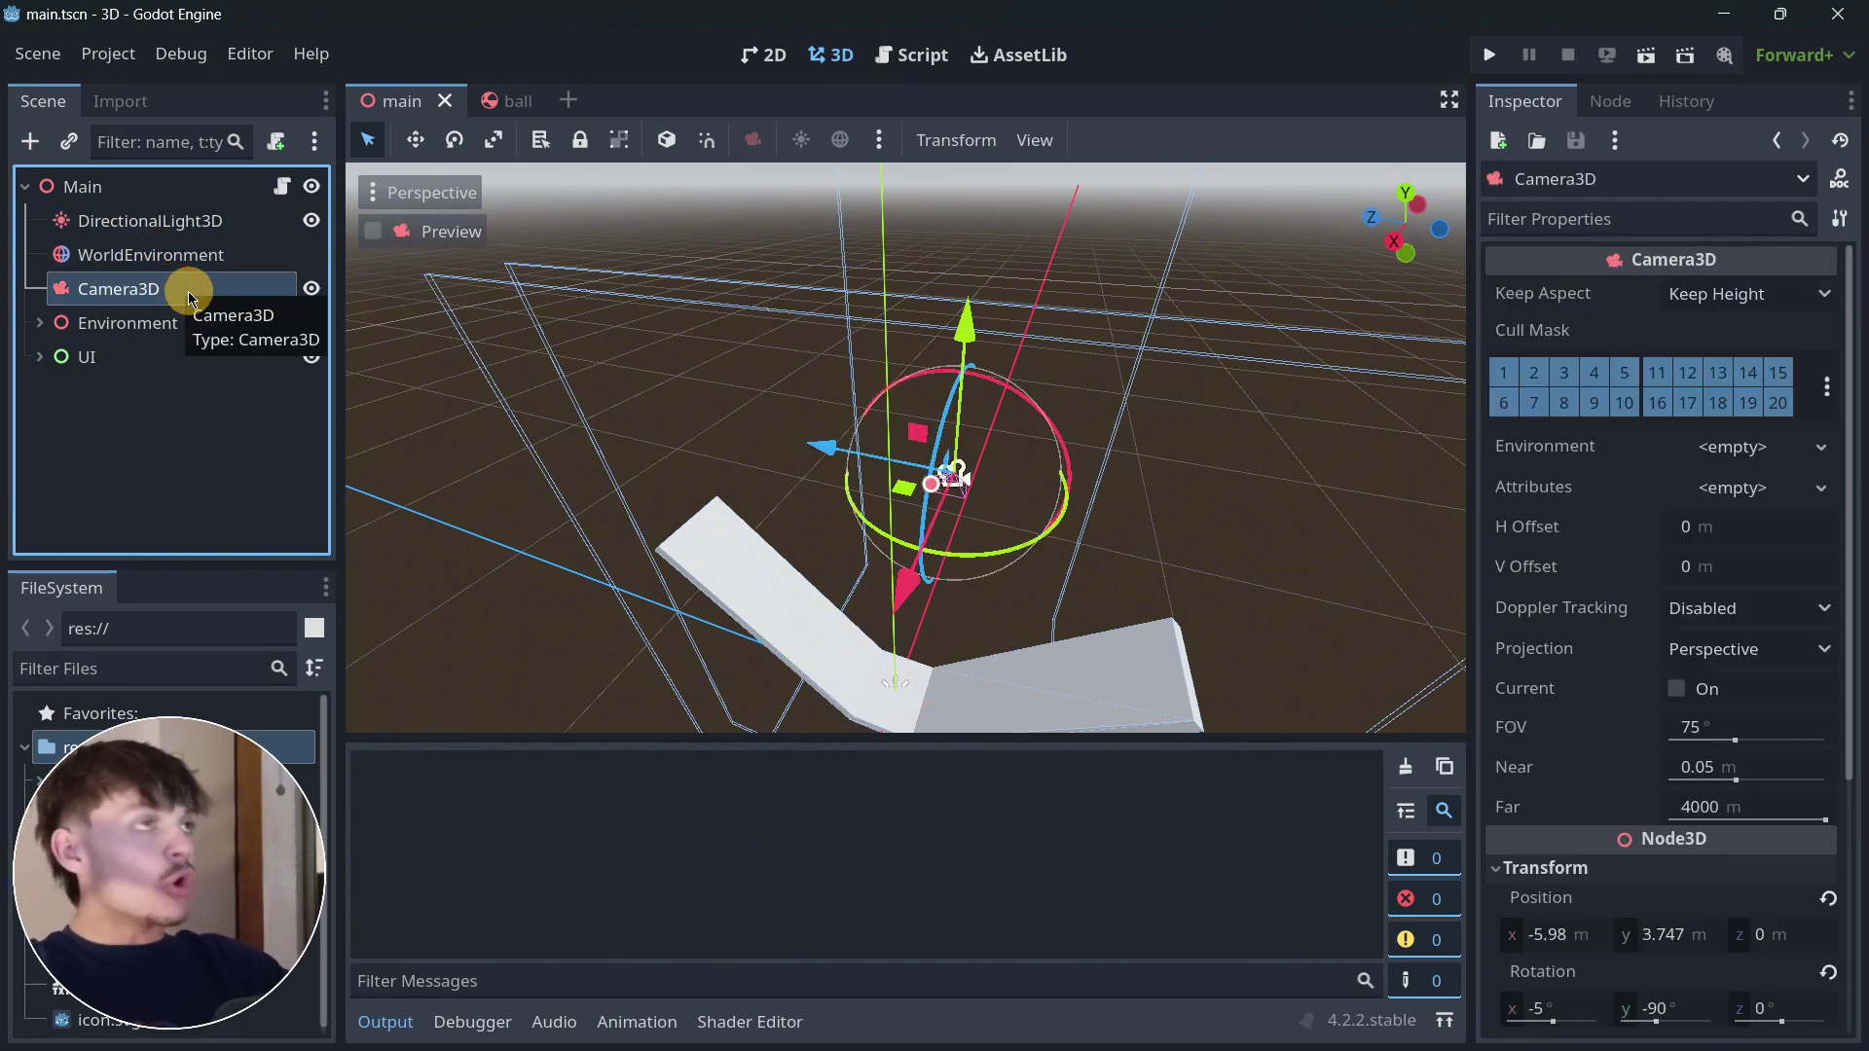
Expand the Environment node, view the angled ramps up close, then collapse it again
left_click(104, 331)
left_click(39, 327)
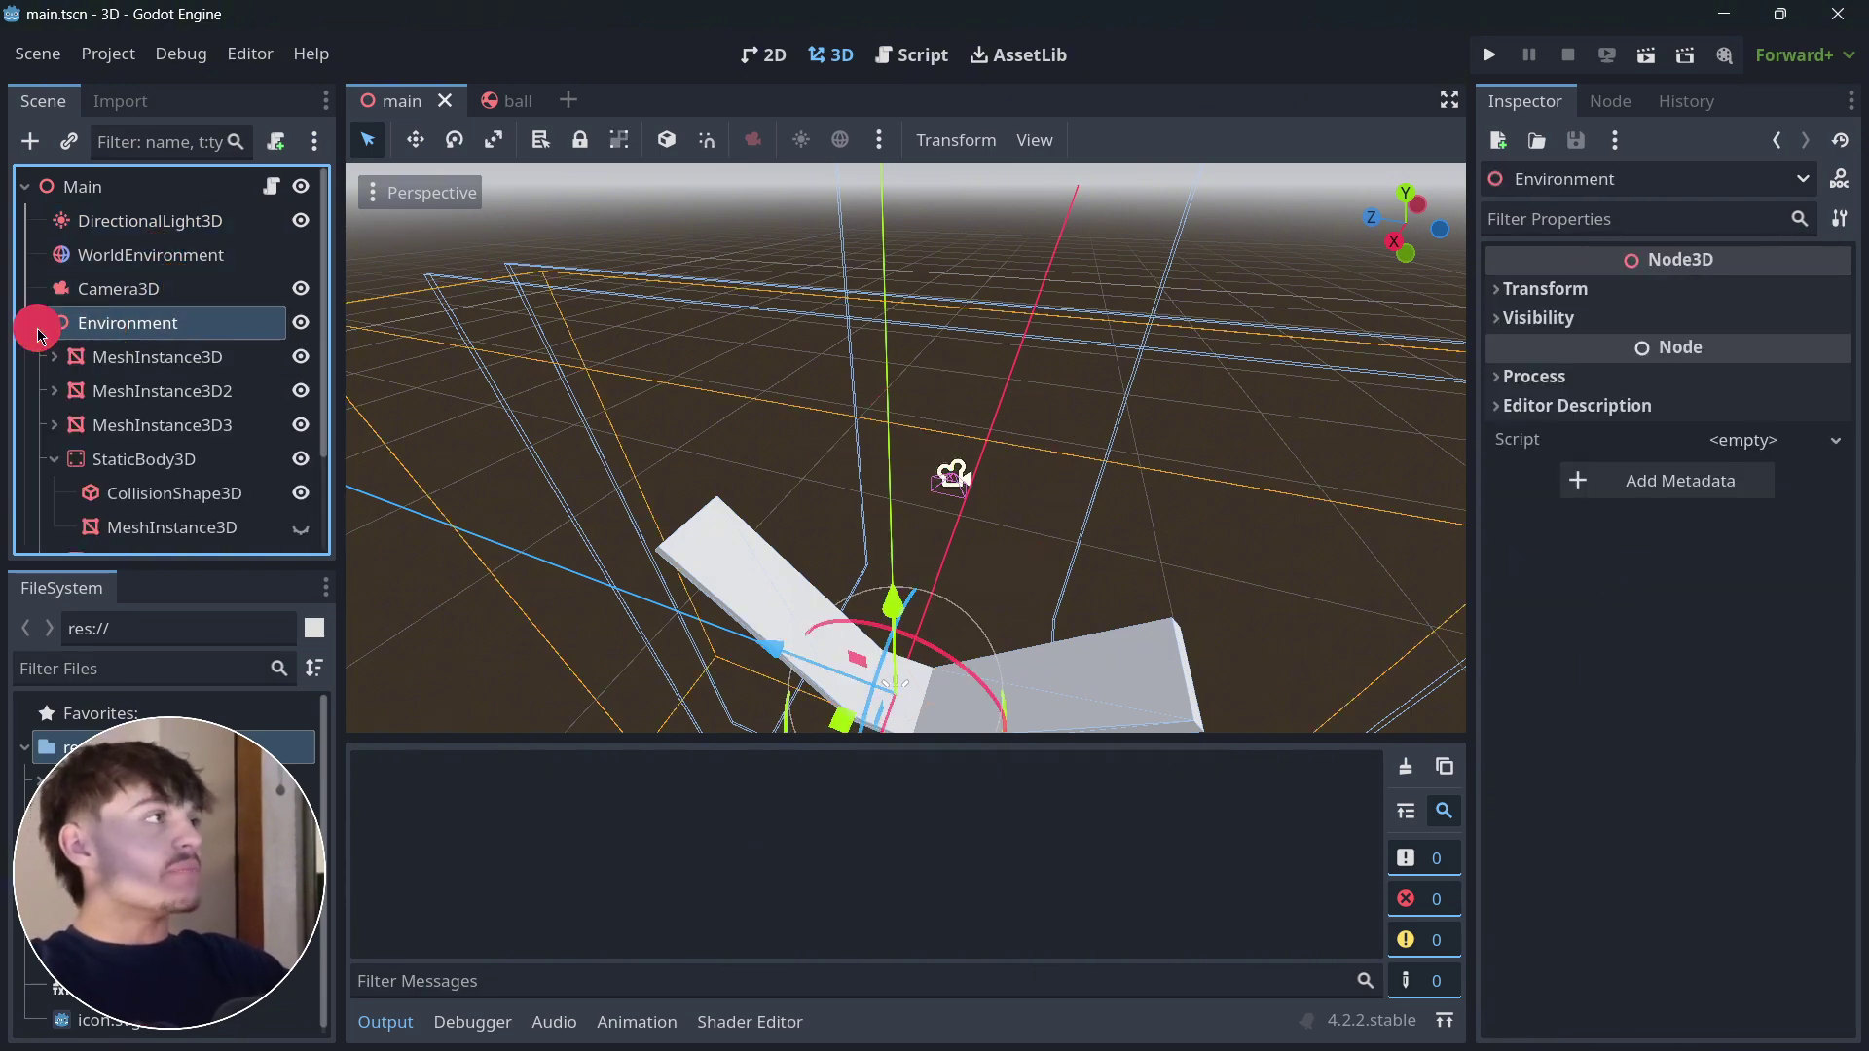
middle_click_drag(876, 486, 849, 536)
scroll(924, 506, "up", 3)
left_click(151, 326)
left_click(36, 326)
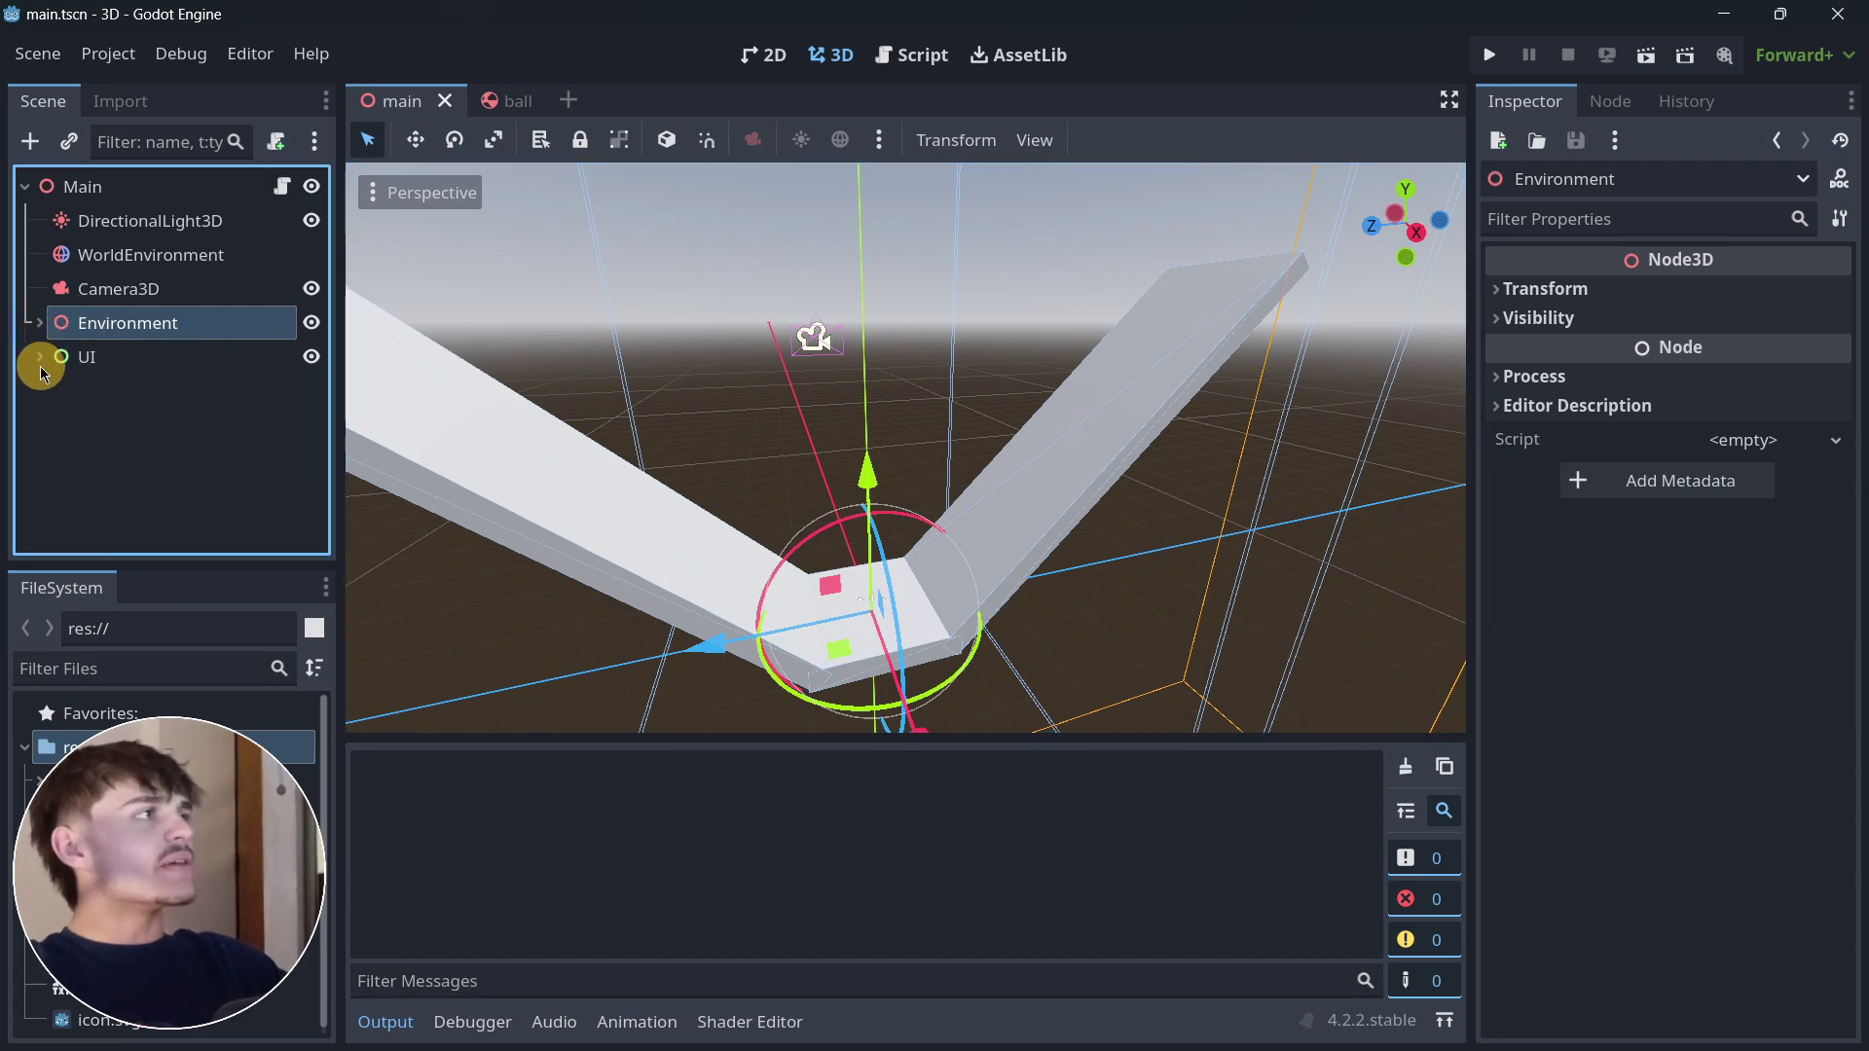
Switch to the 2D view and select the TimeLabel and FPSLabel under UI
left_click(759, 54)
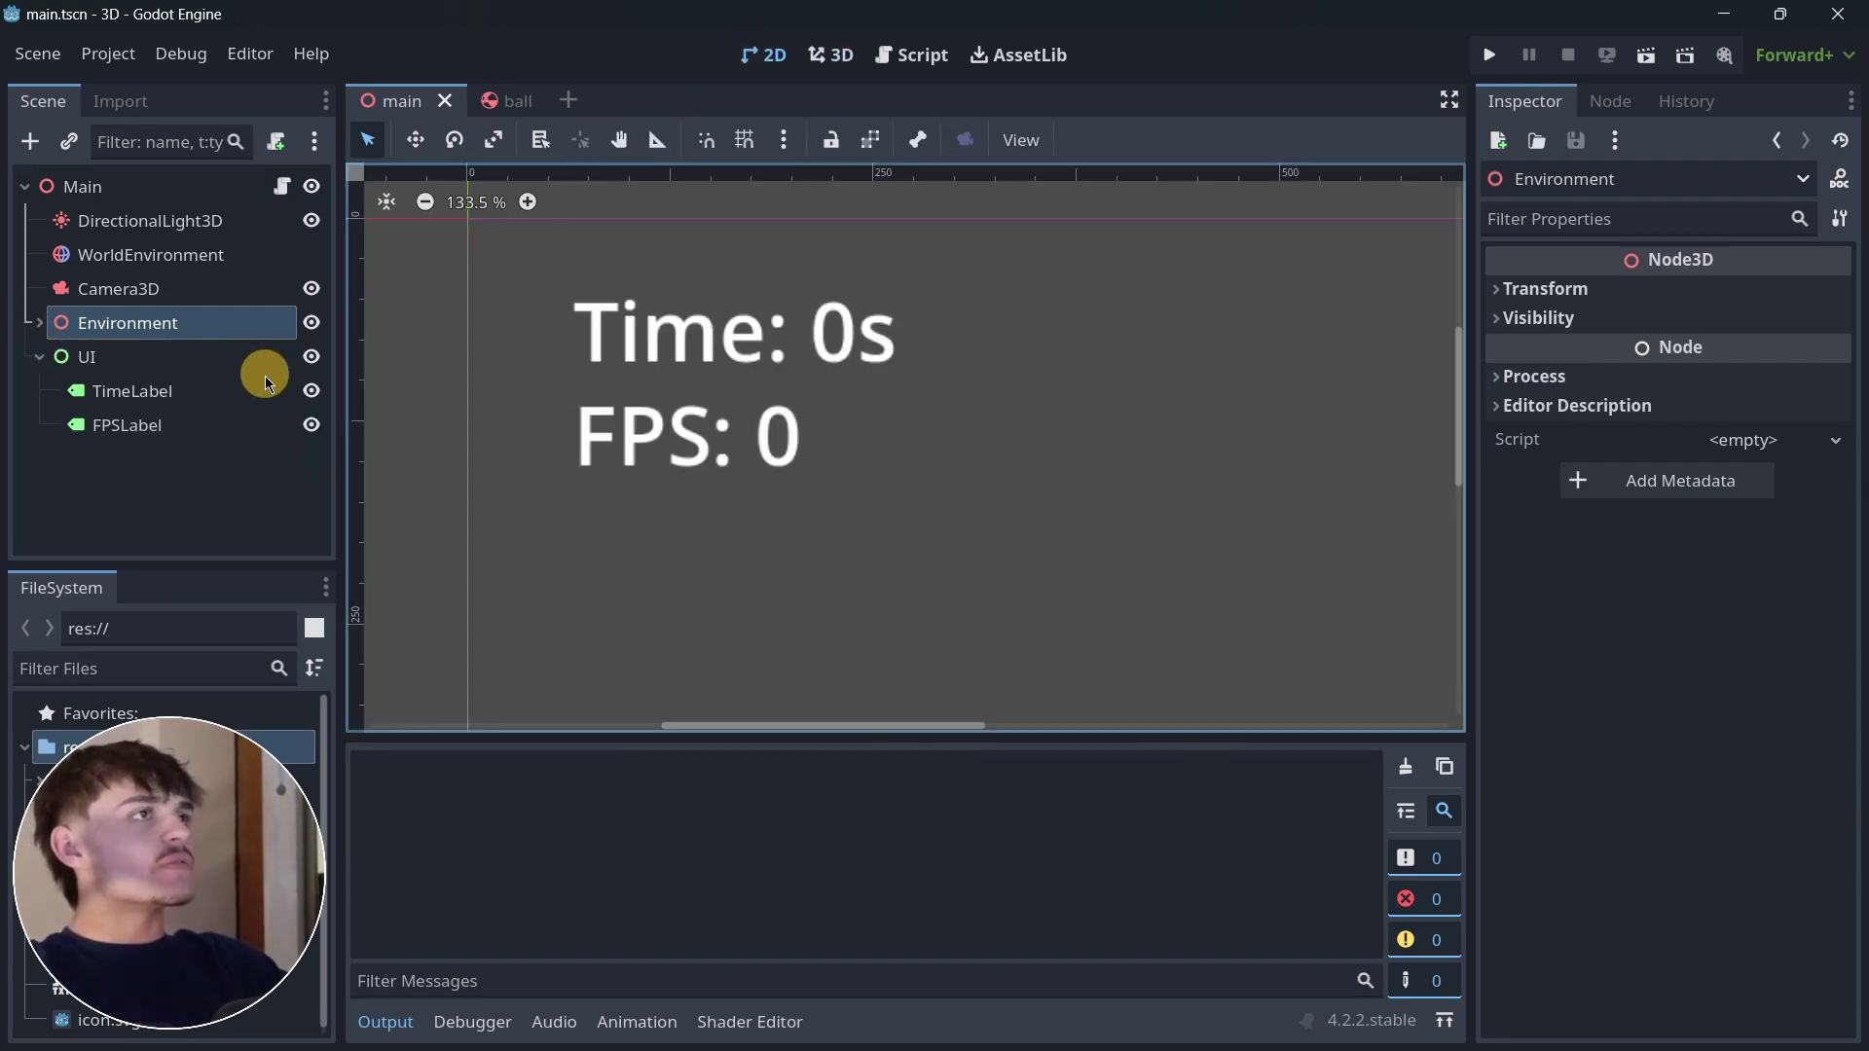
left_click(166, 390)
scroll(581, 350, "up", 10)
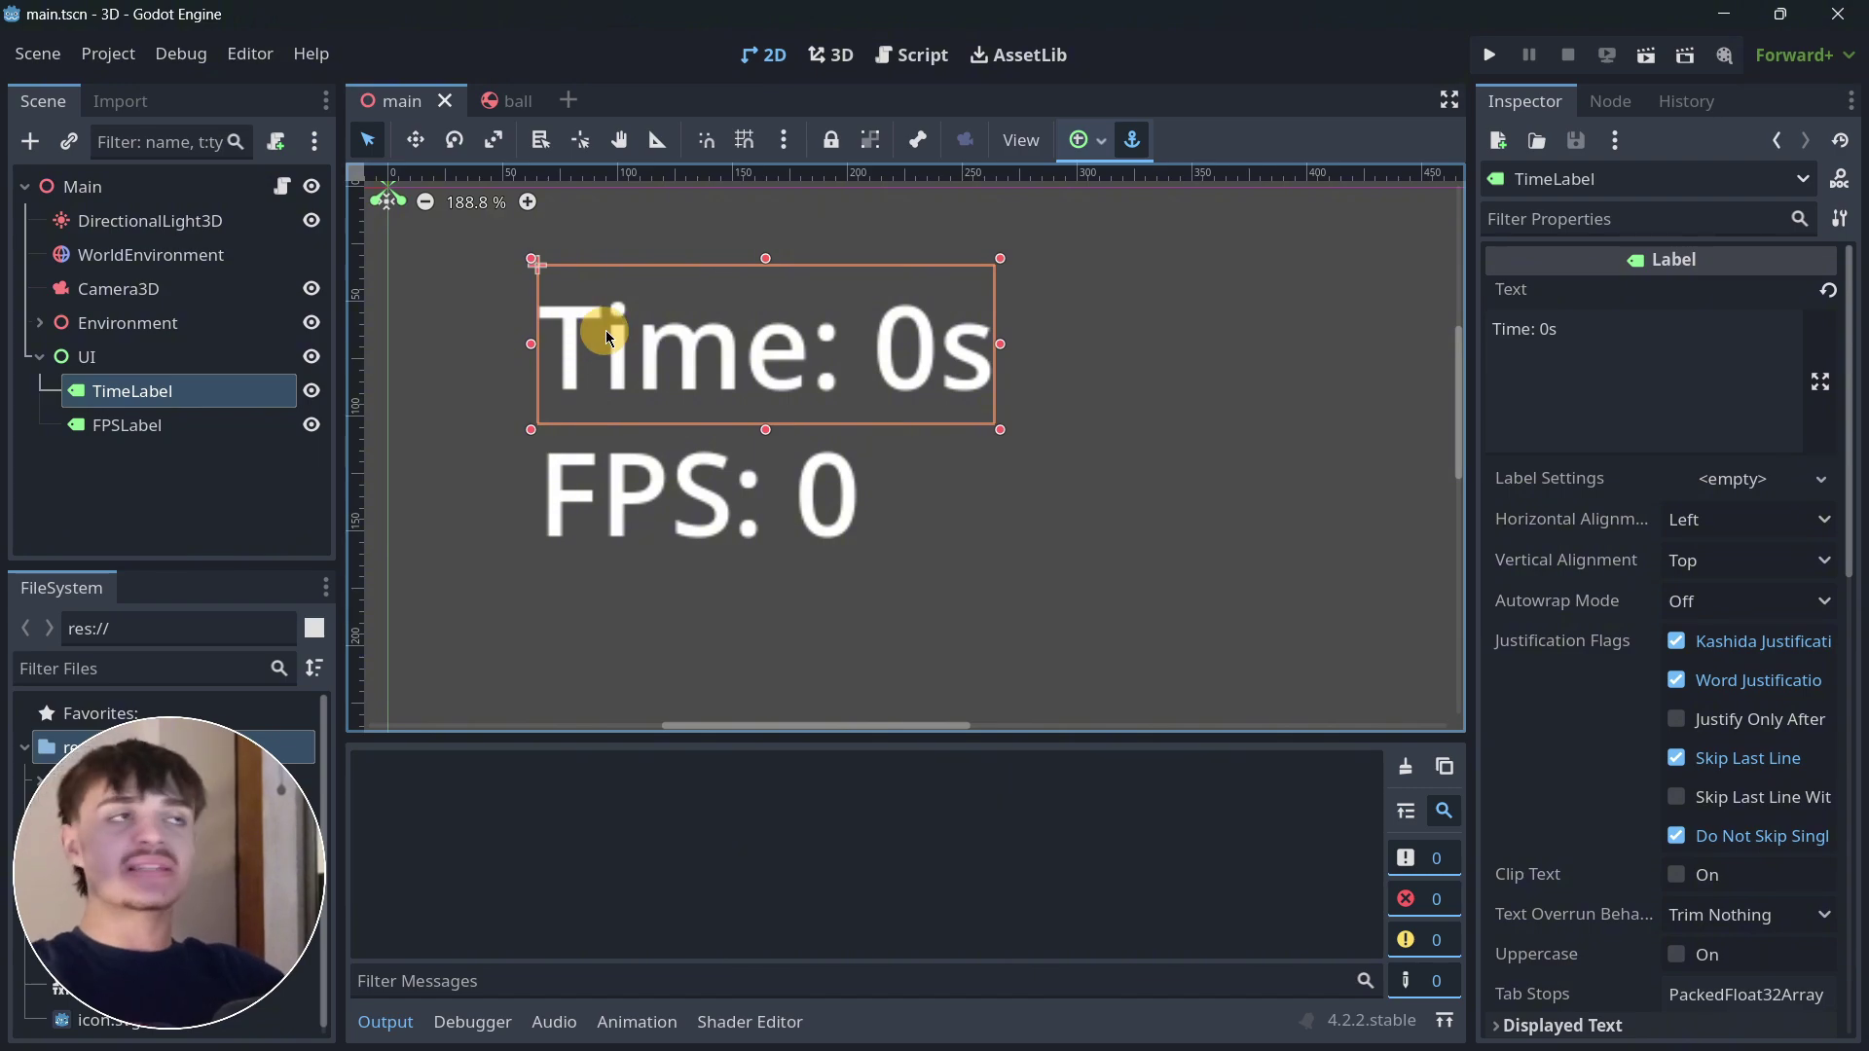
left_click(184, 429)
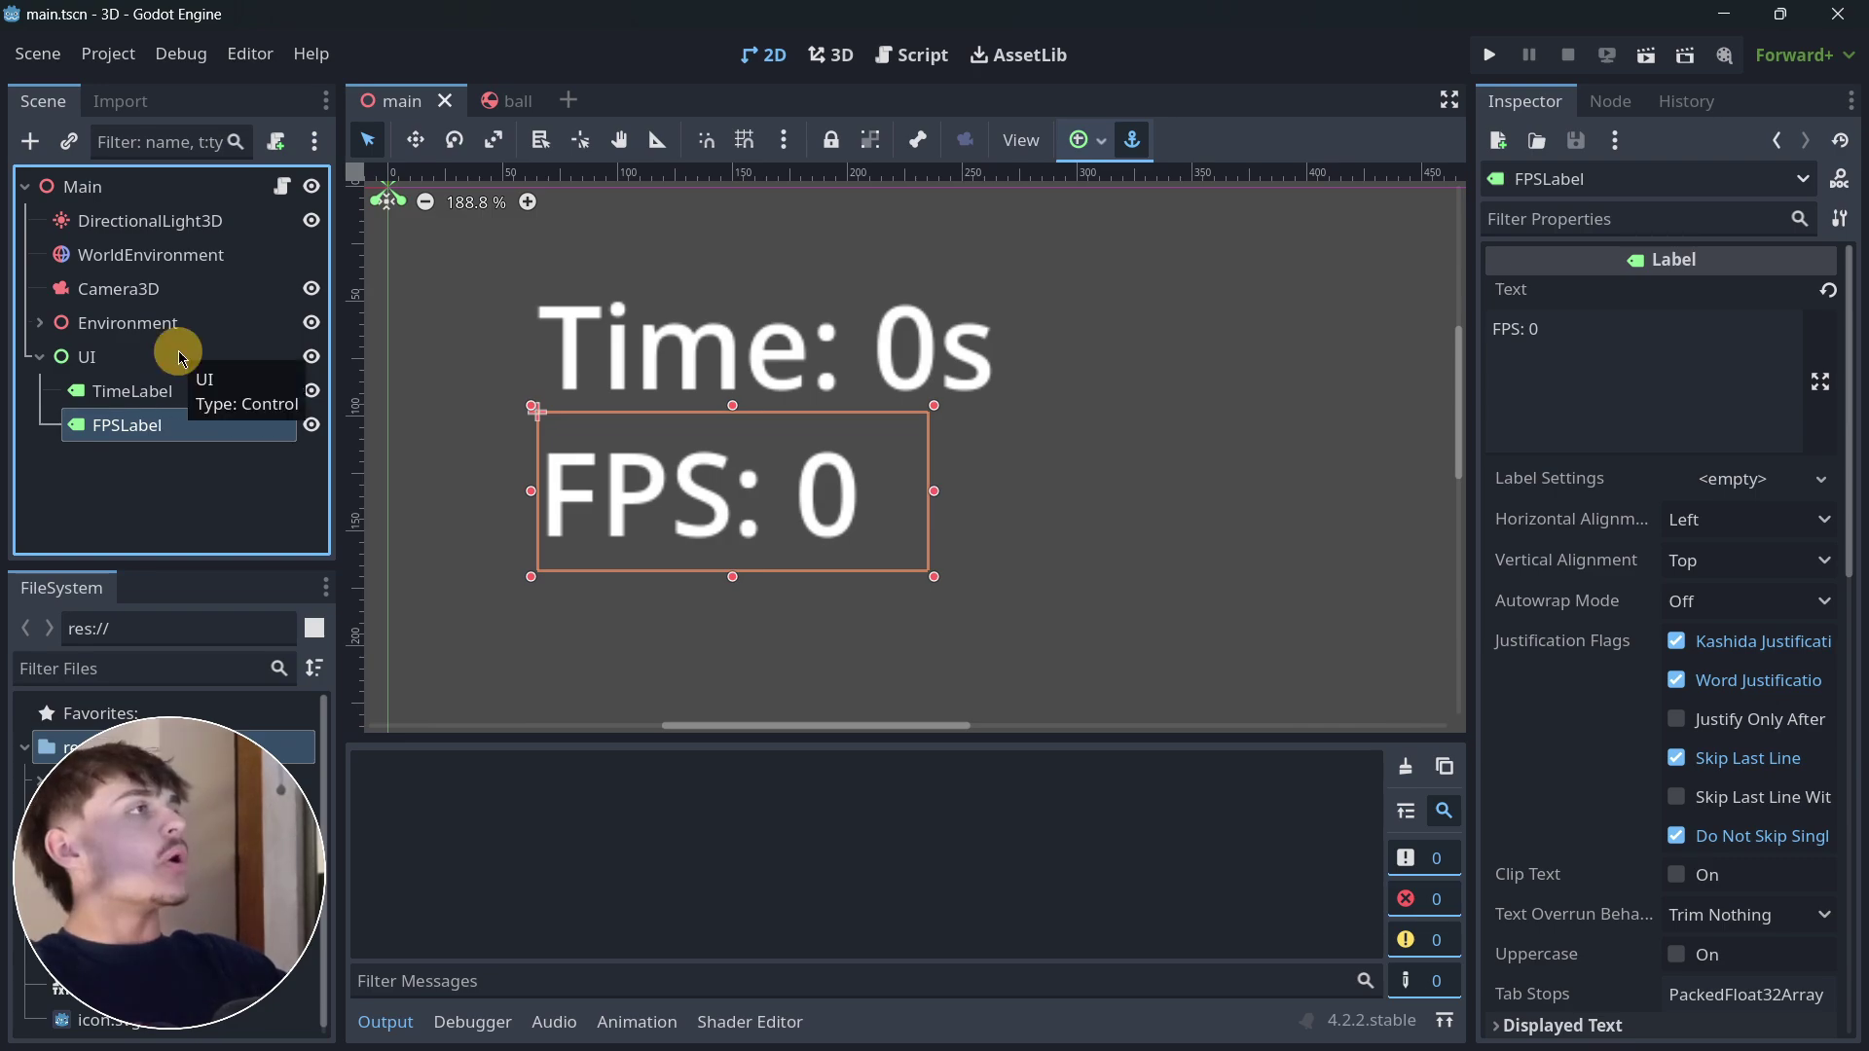
Open the Main scene's main.gd script with the bottom output panel hidden
left_click(281, 185)
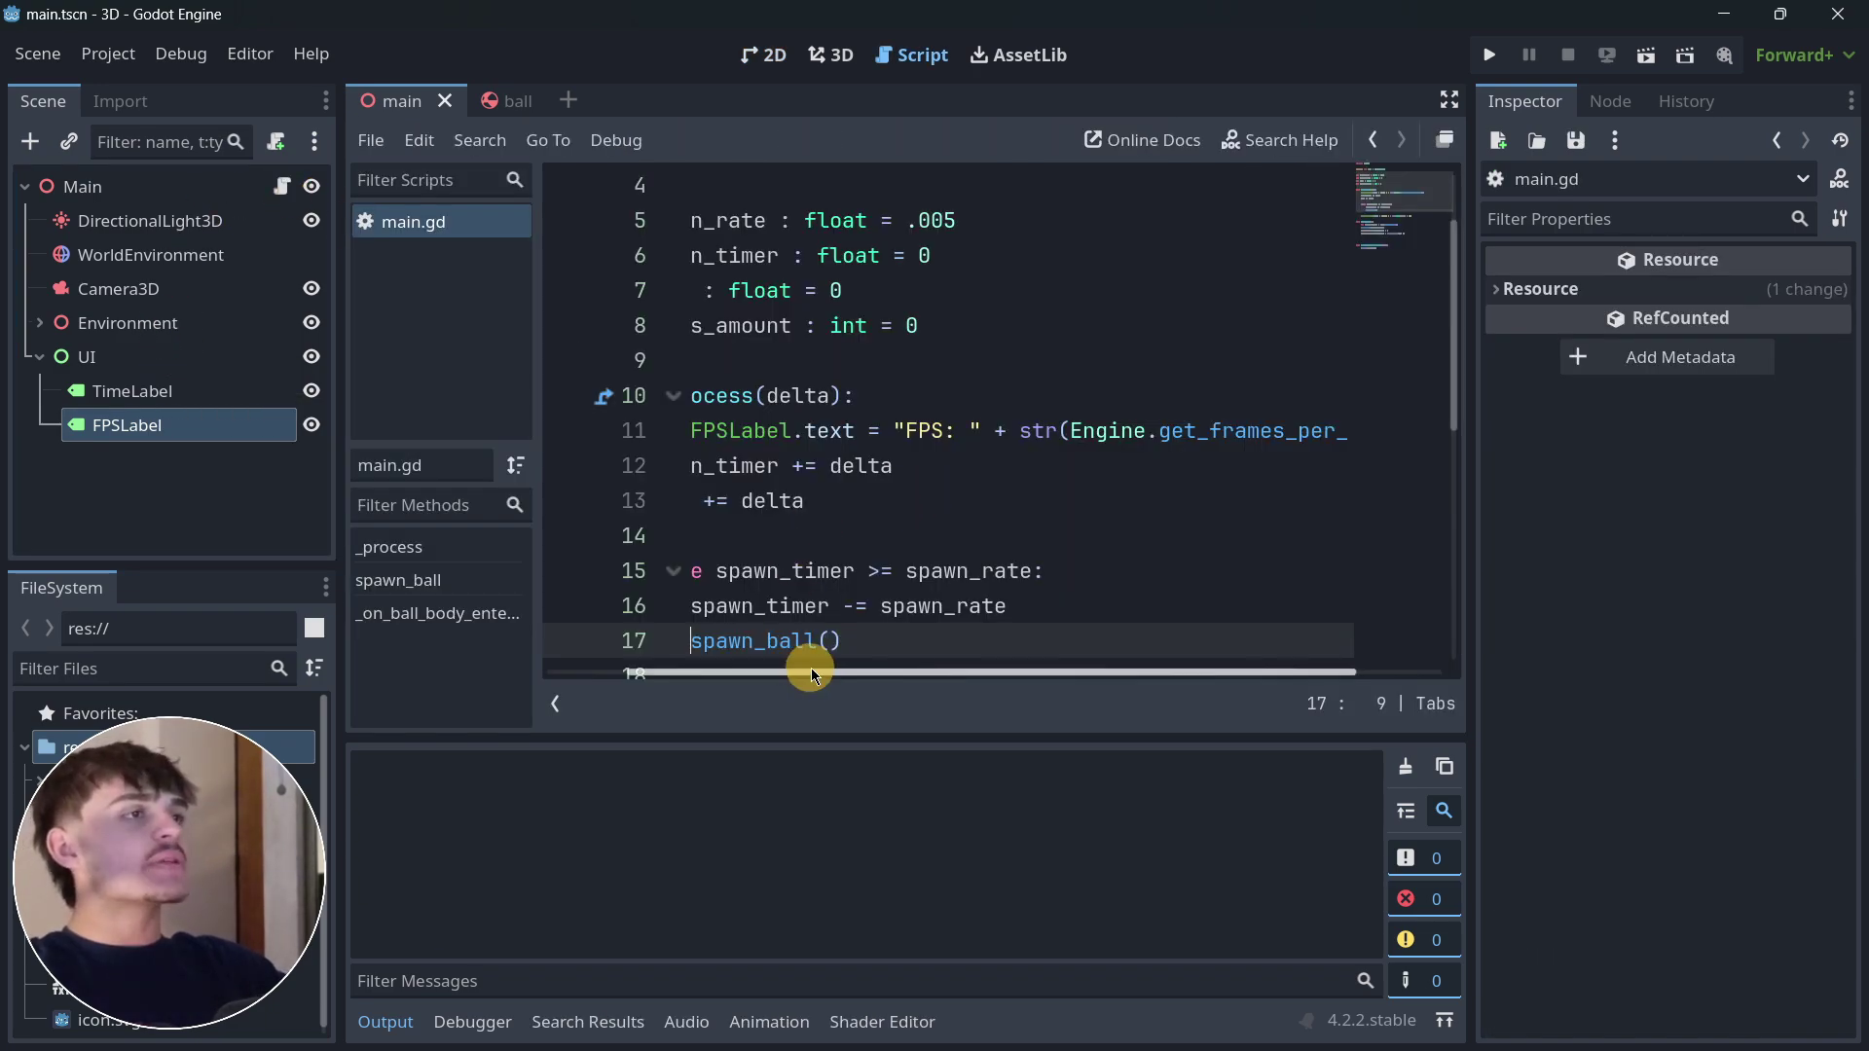
left_click(405, 1024)
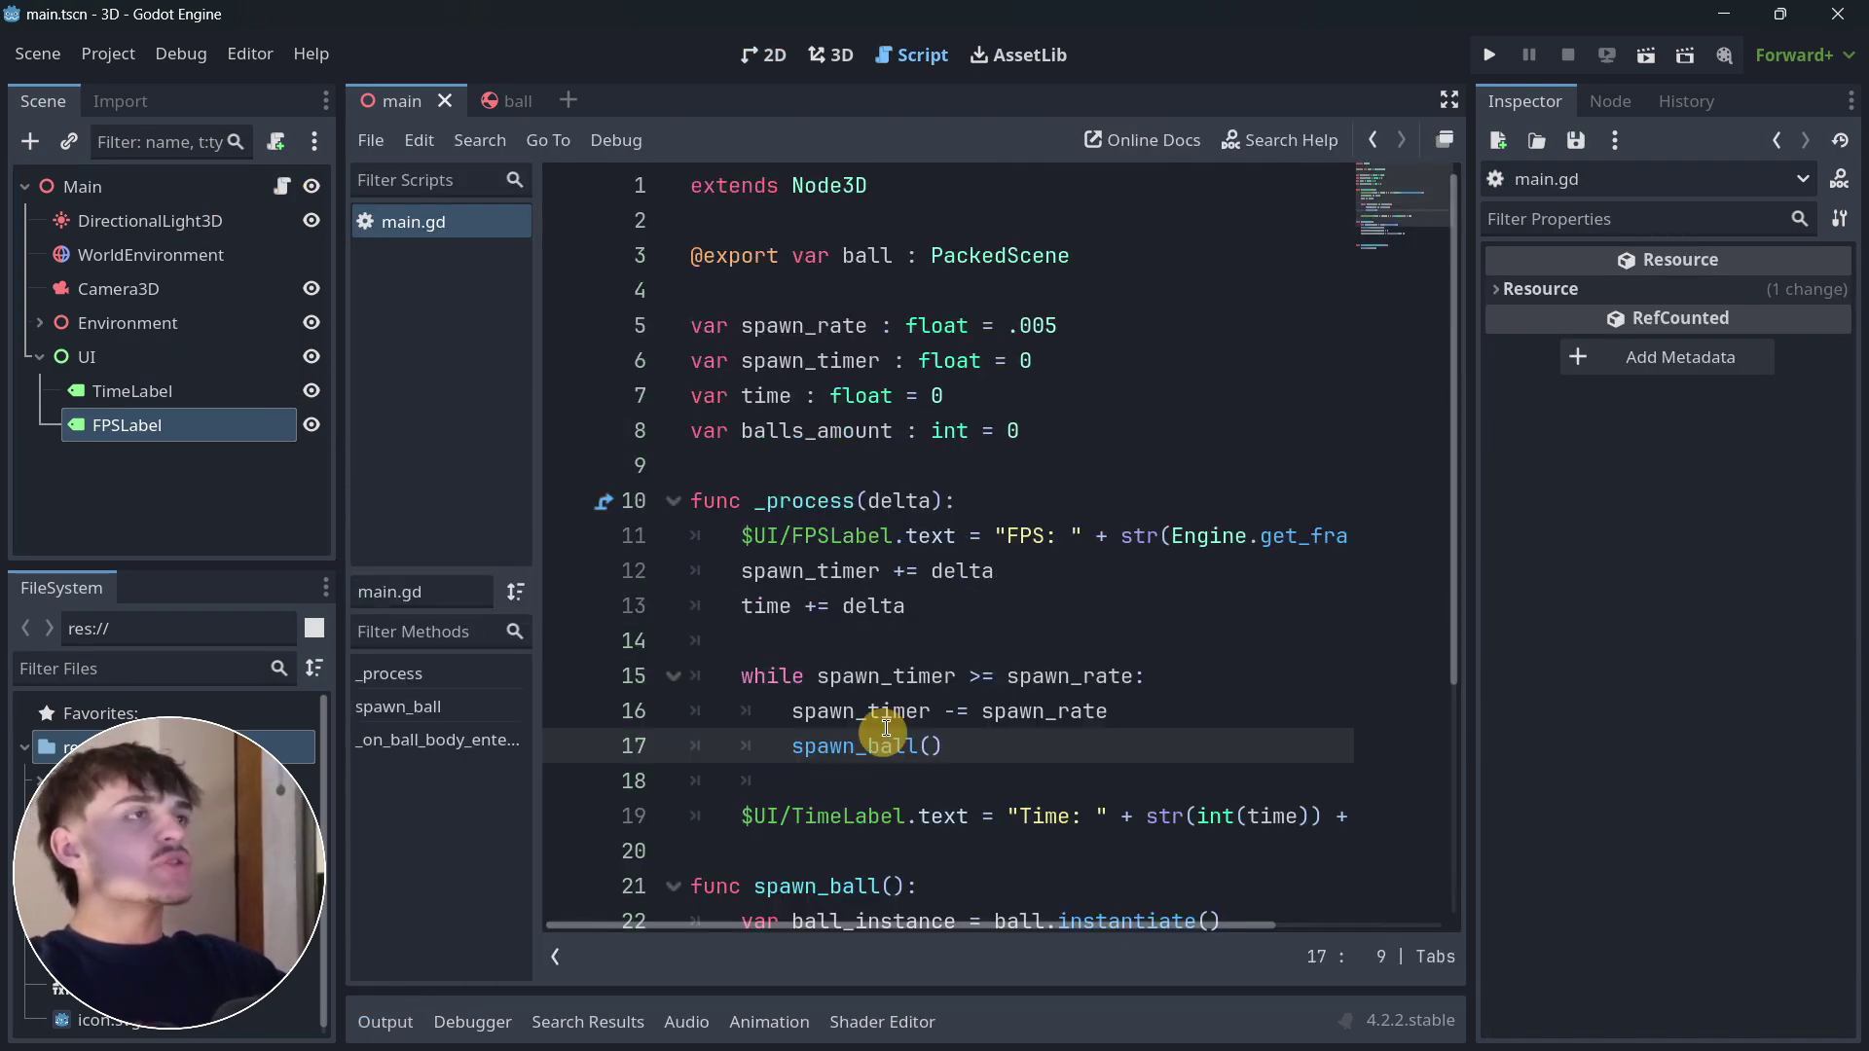
scroll(960, 682, "down", 1)
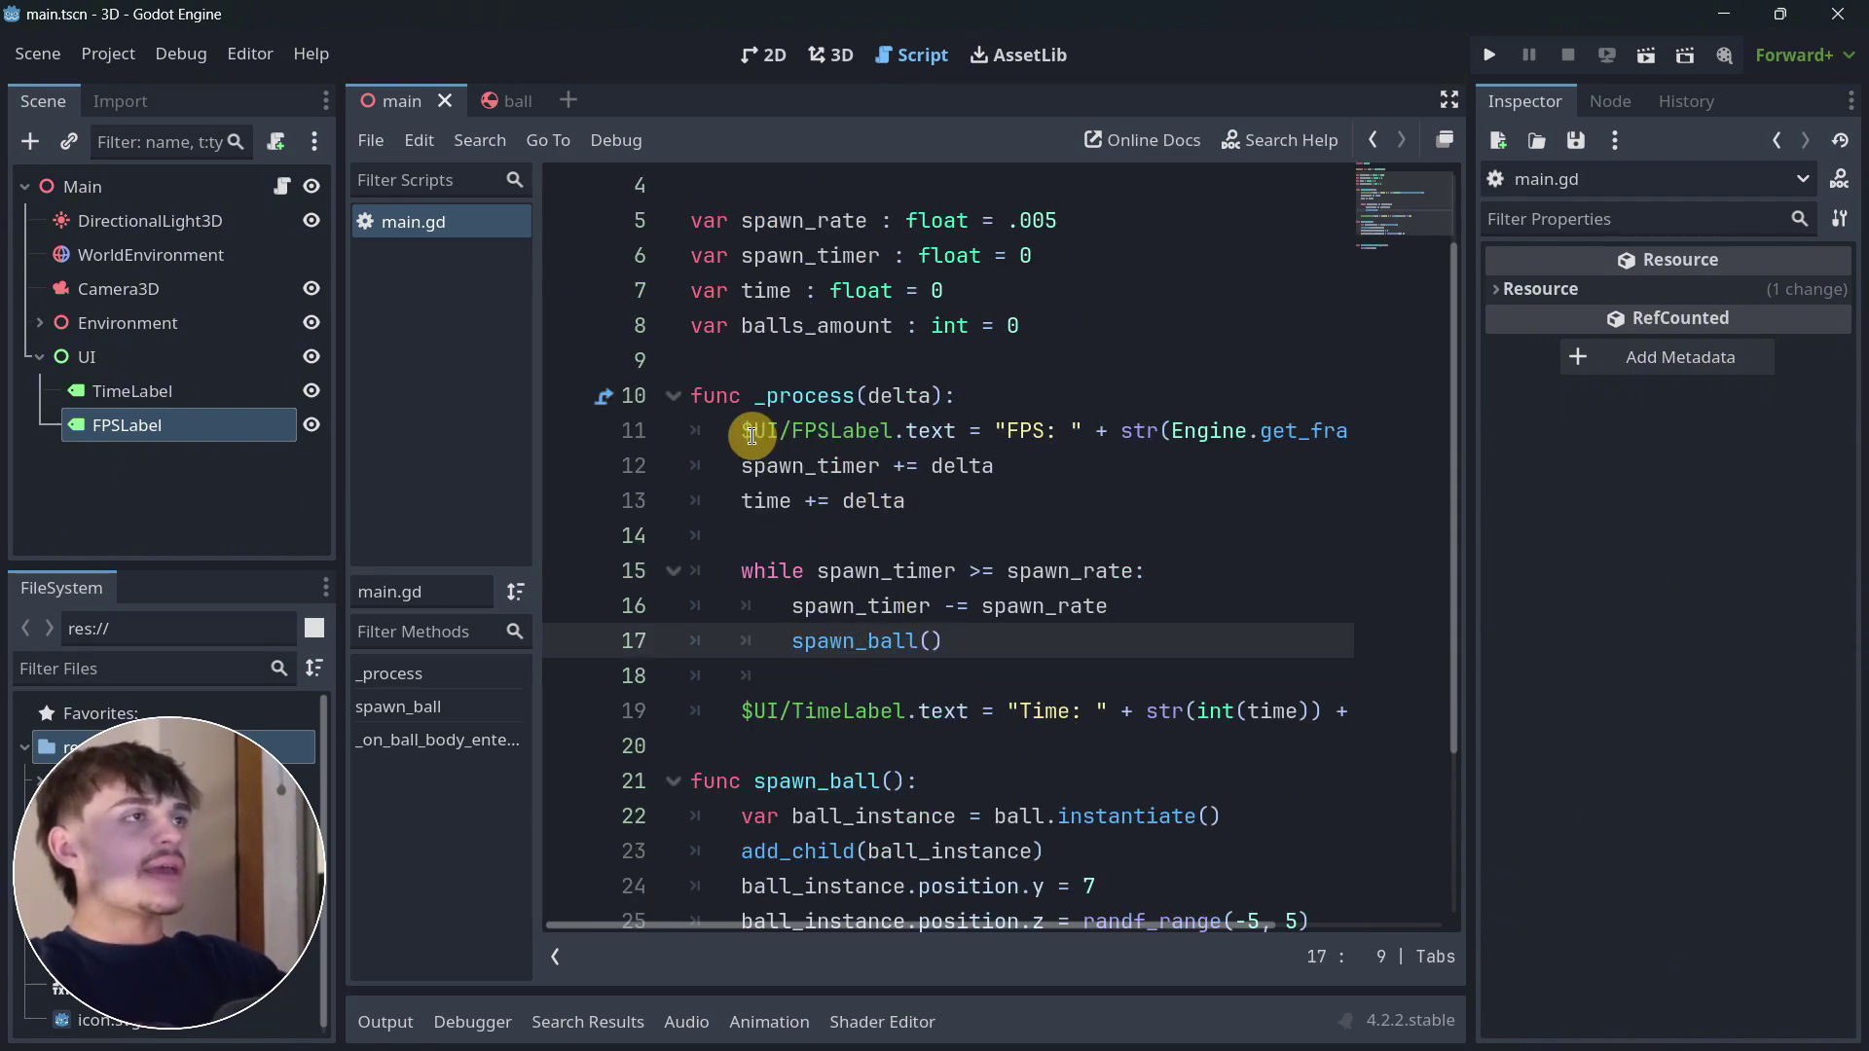
Review the script, highlighting the timer, time increment and .005 spawn rate lines
left_click_drag(749, 435, 1418, 437)
left_click(1221, 430)
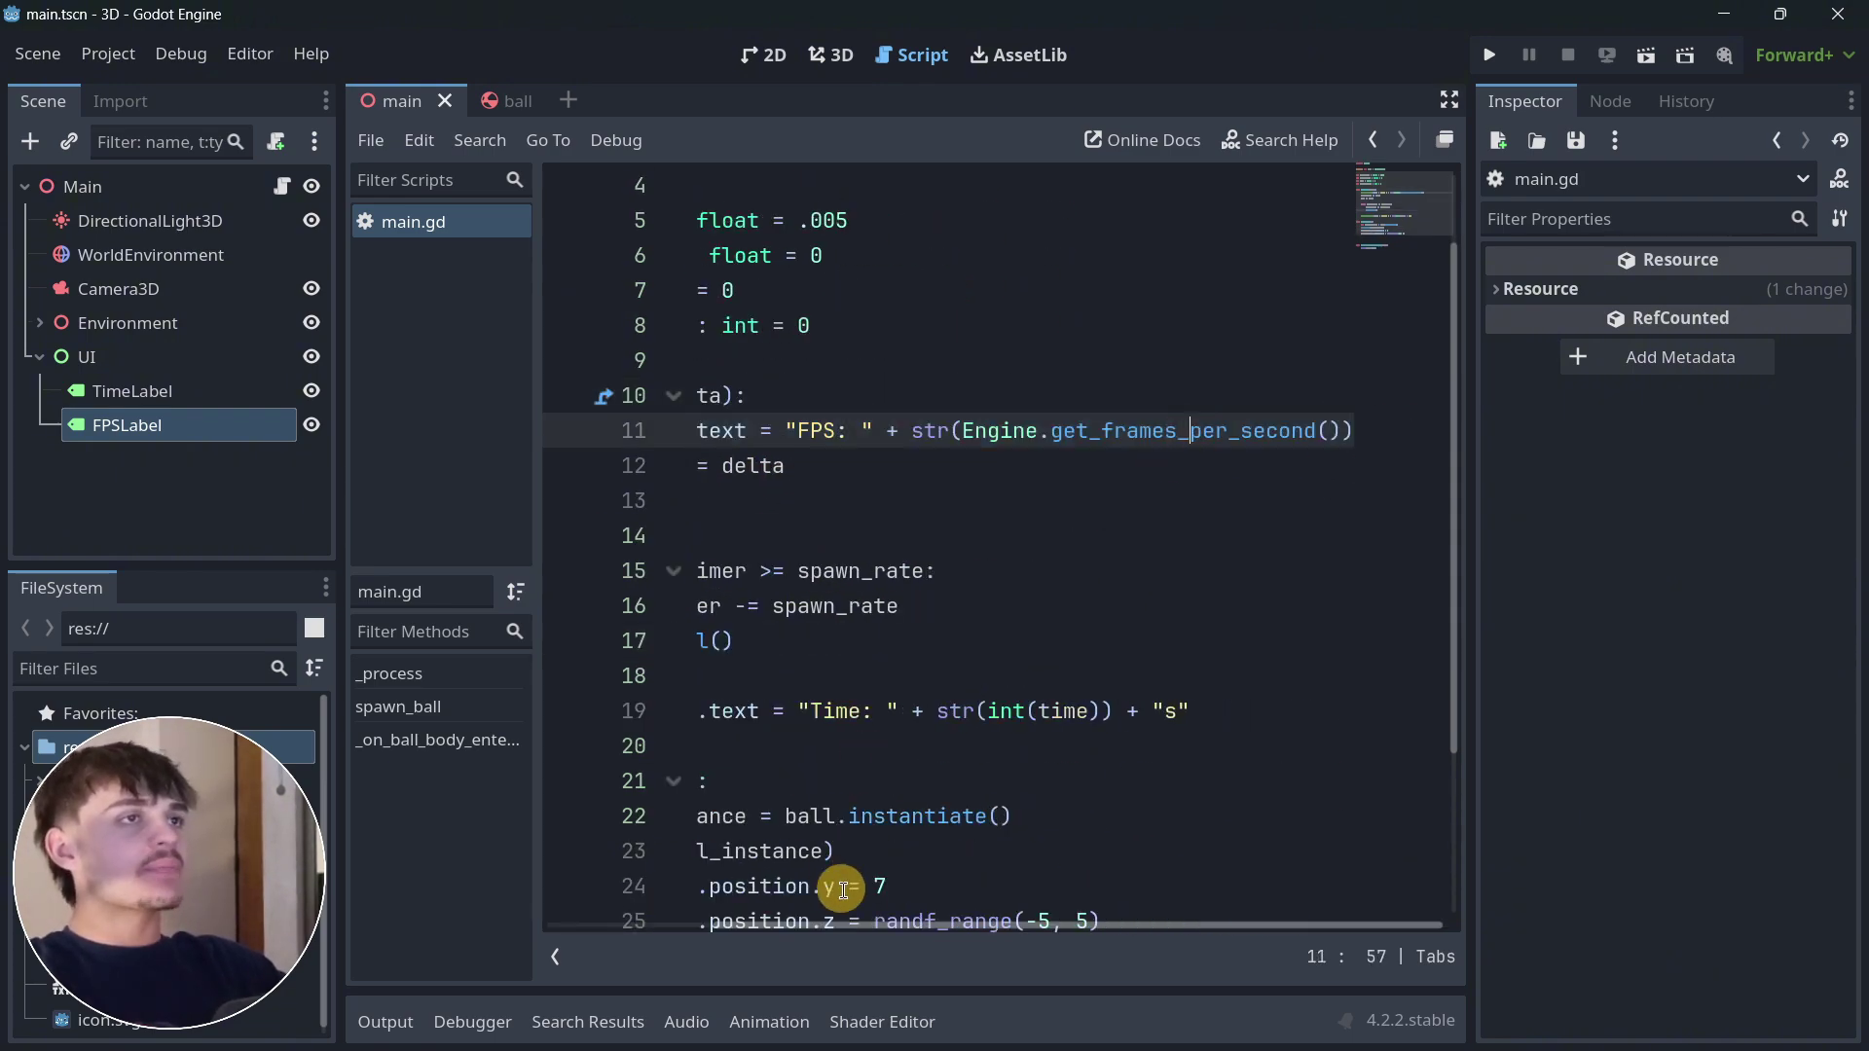
left_click_drag(885, 921, 833, 725)
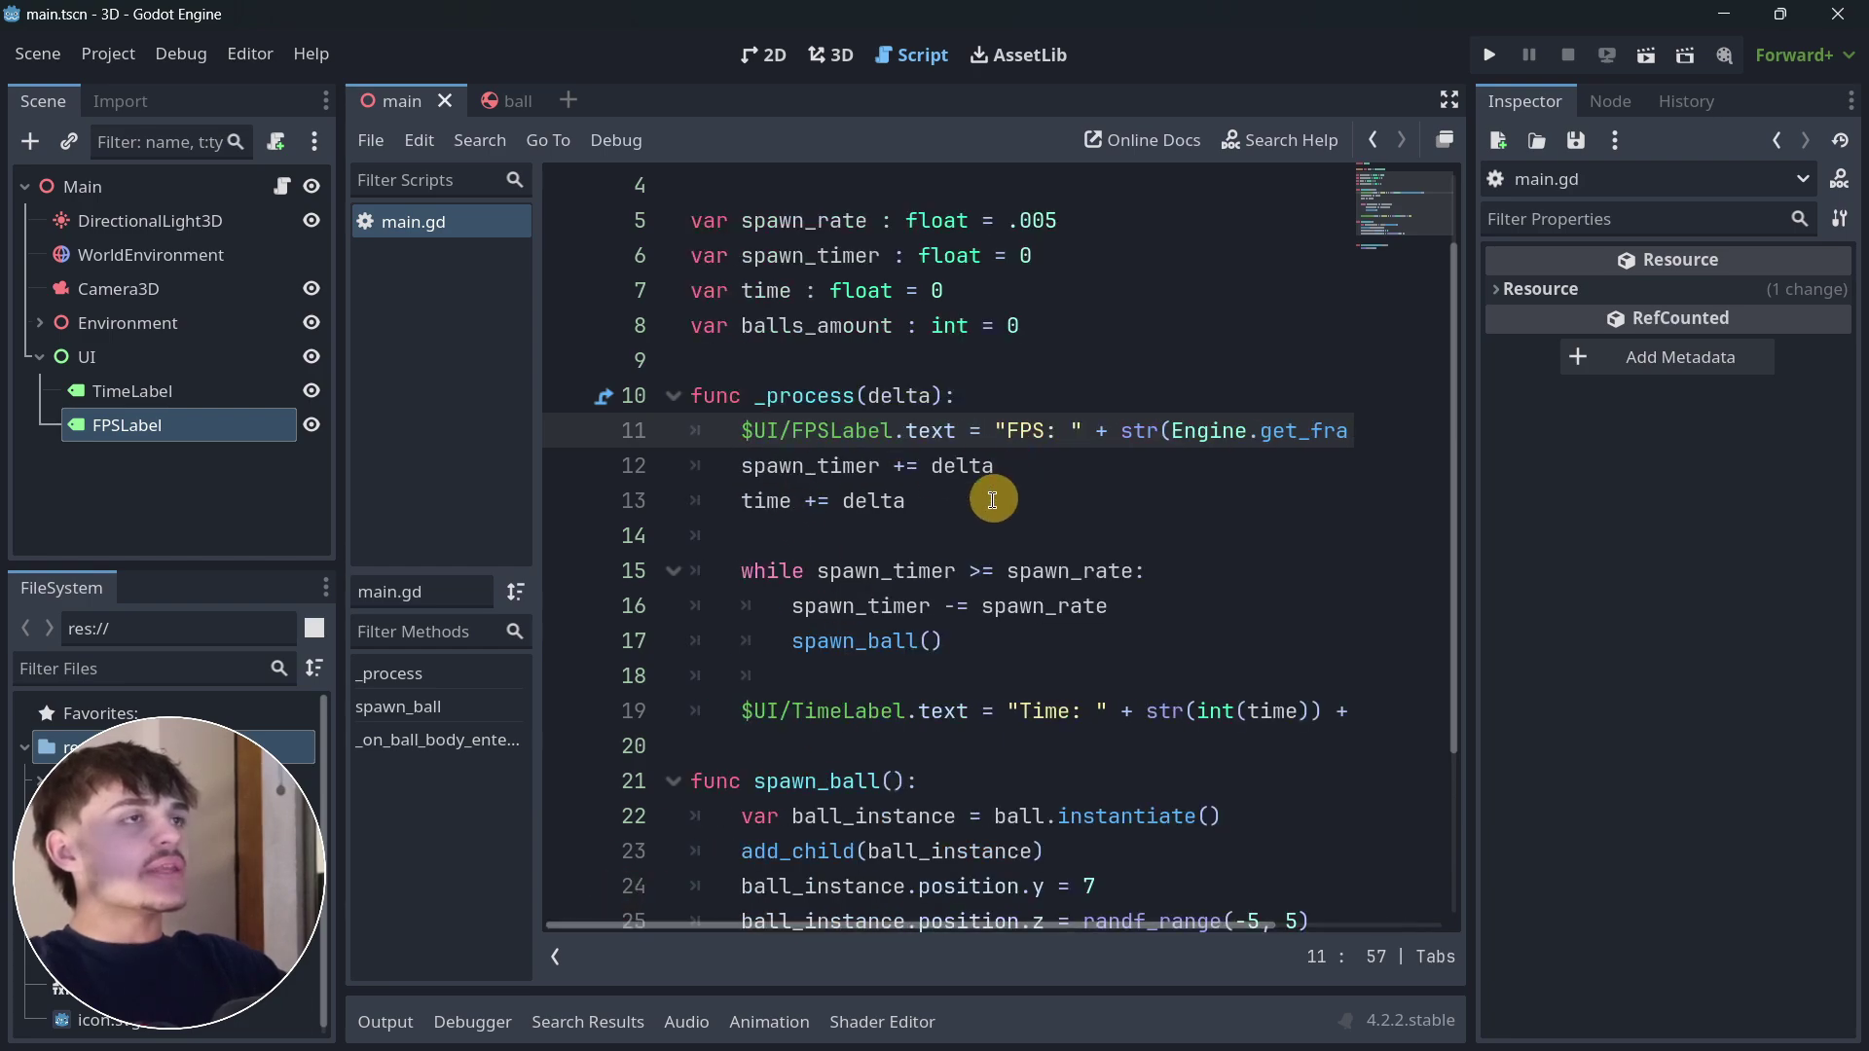
left_click_drag(926, 505, 691, 465)
left_click_drag(753, 707, 1475, 714)
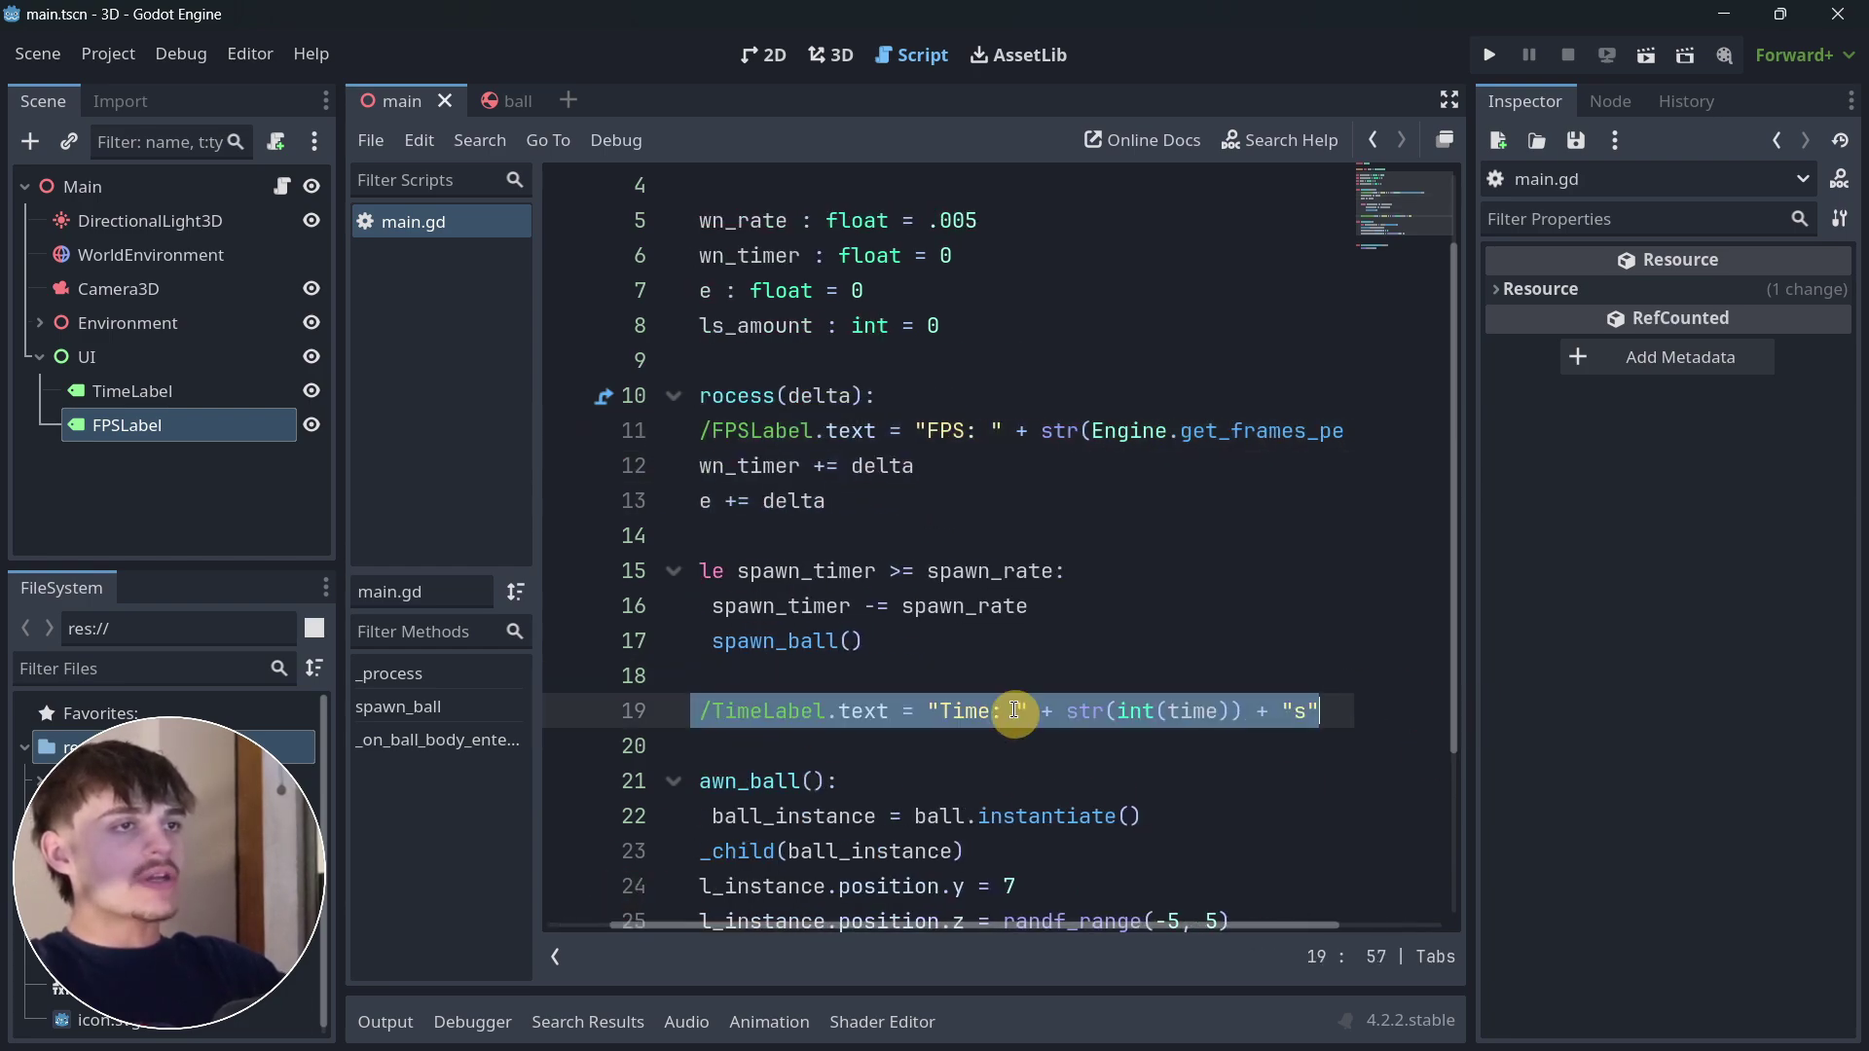
left_click(866, 641)
left_click_drag(729, 922, 666, 922)
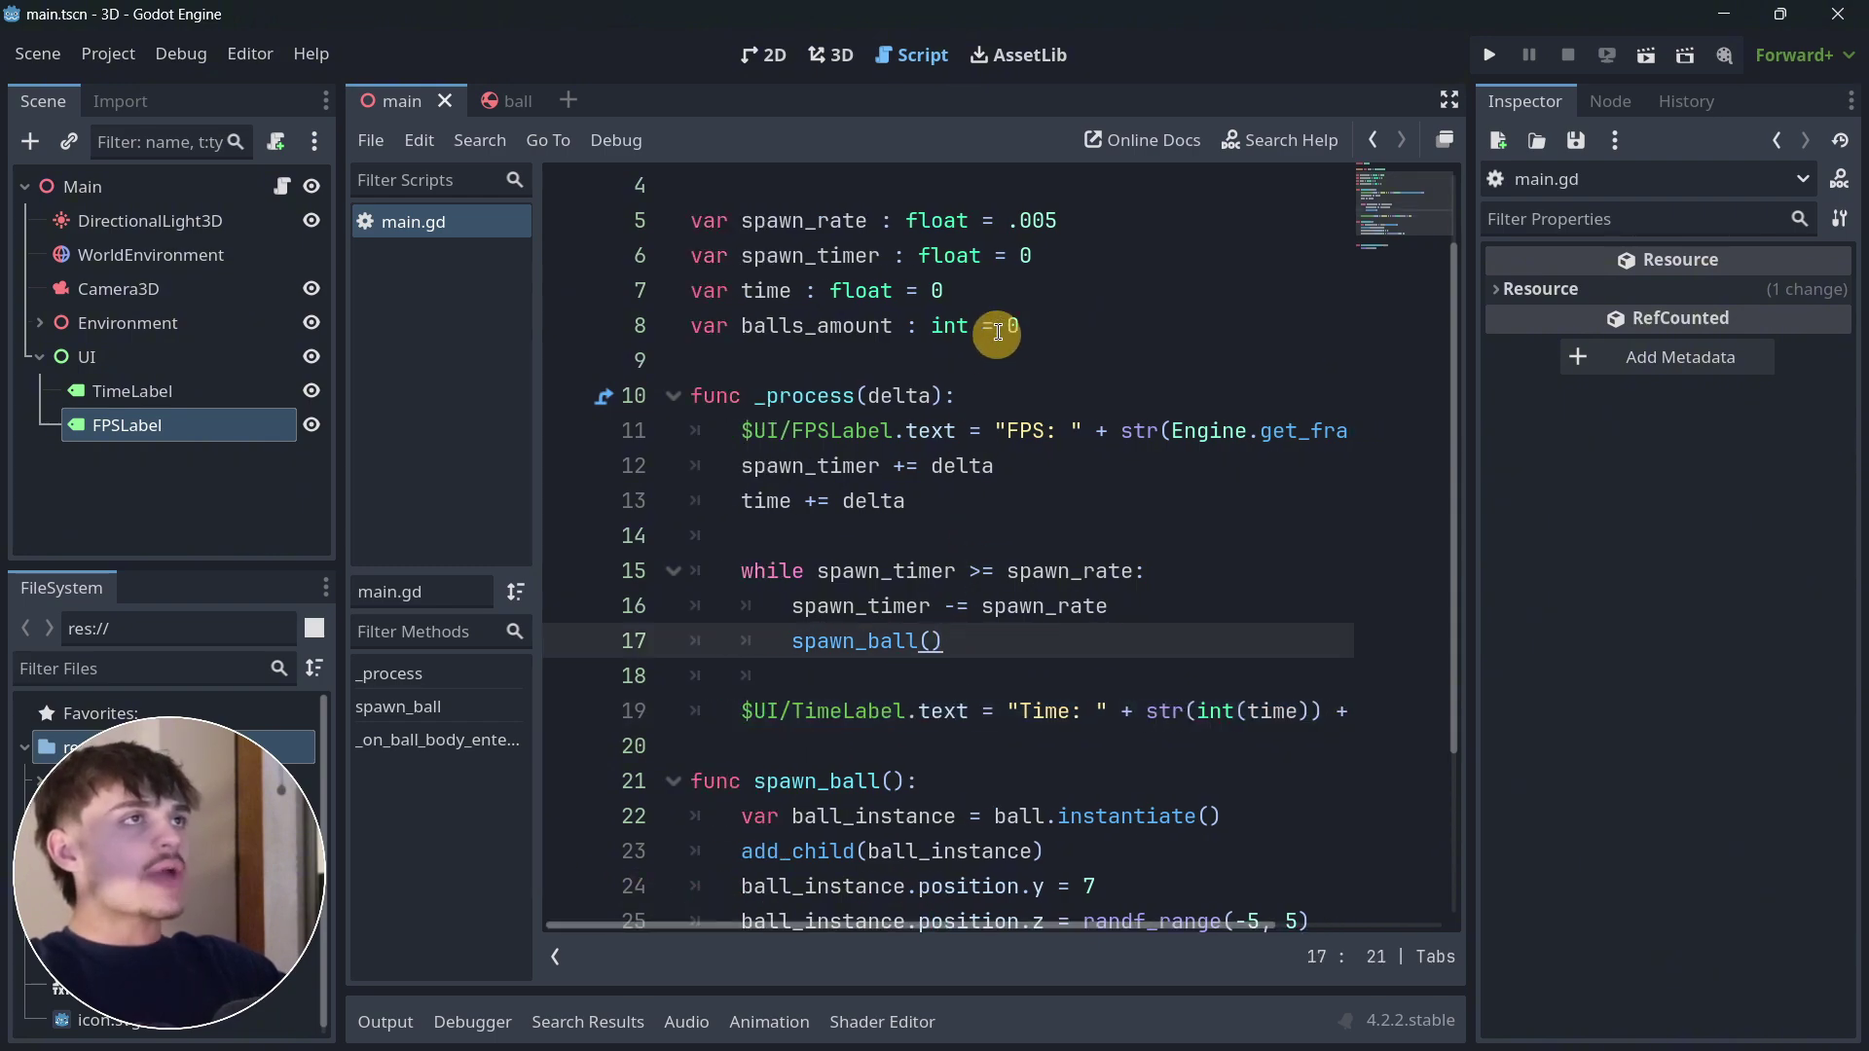
left_click_drag(1057, 225, 1012, 227)
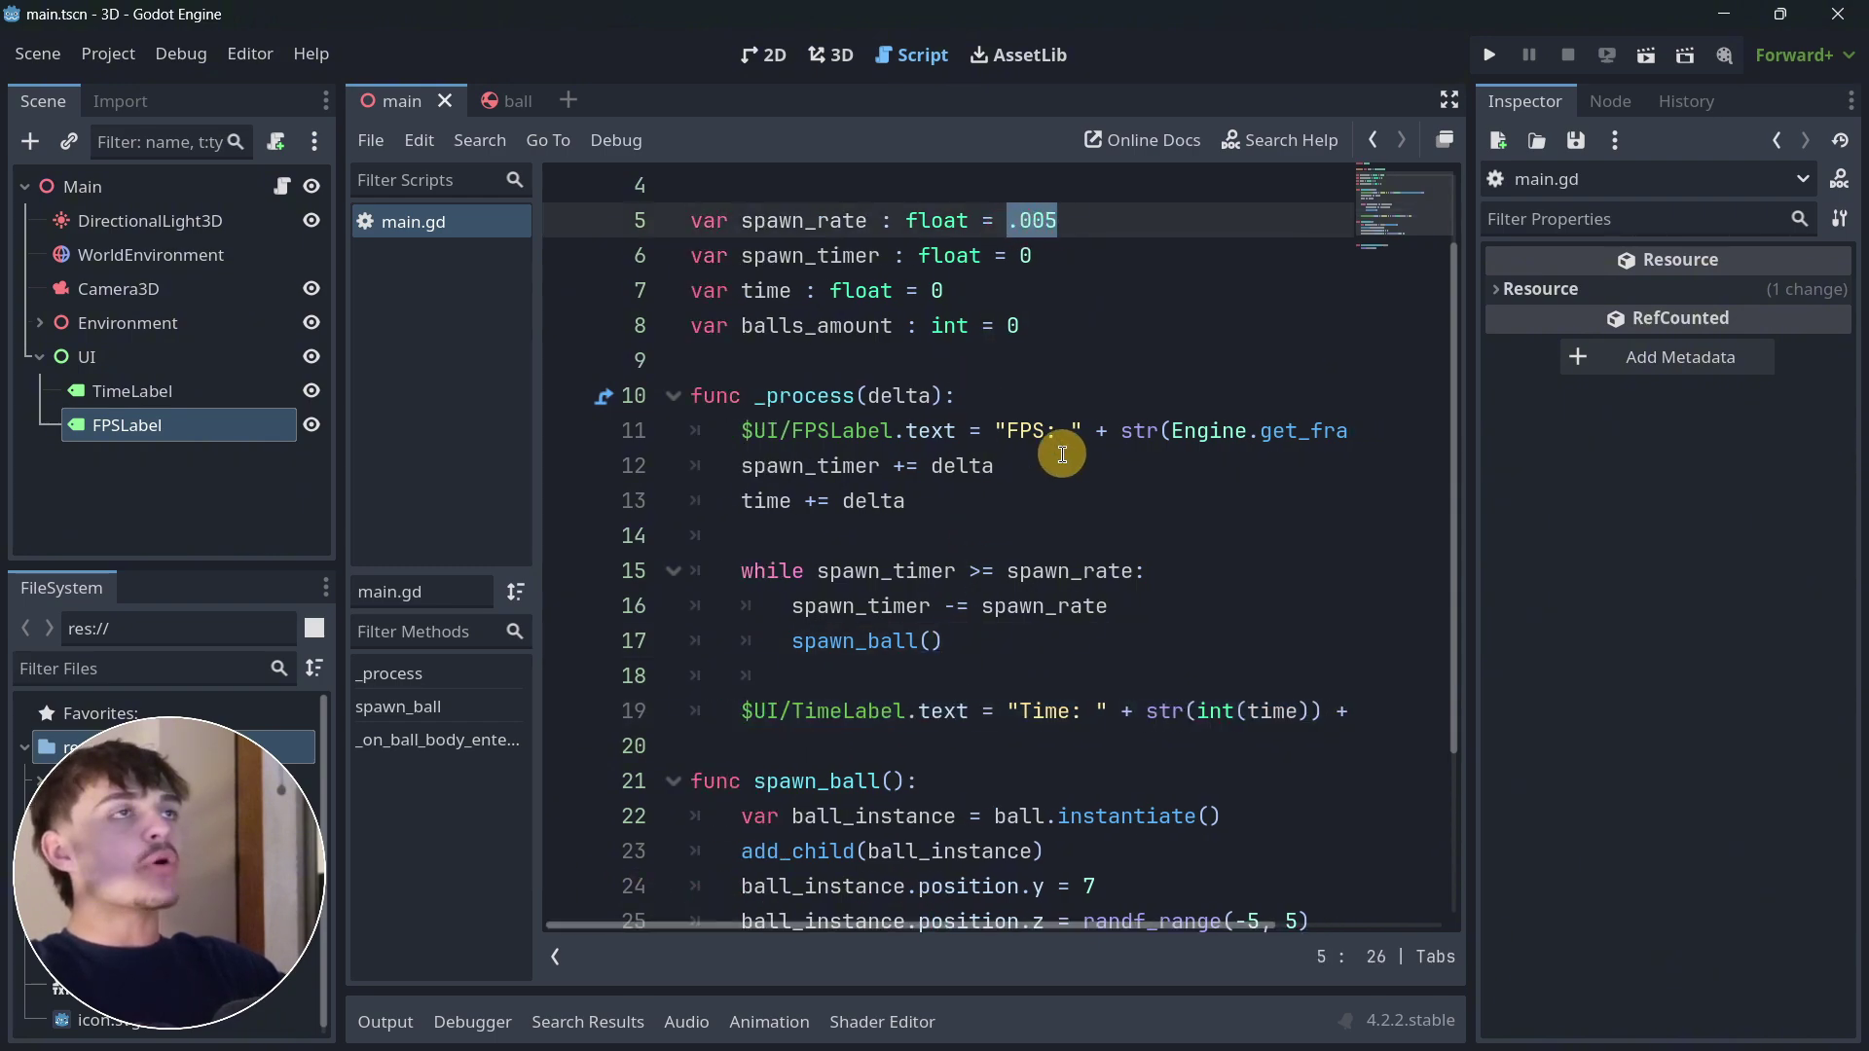
left_click_drag(942, 643, 692, 537)
Select the unused _on_ball_body_entered function below spawn_ball and delete it
scroll(827, 603, "down", 2)
scroll(902, 737, "down", 1)
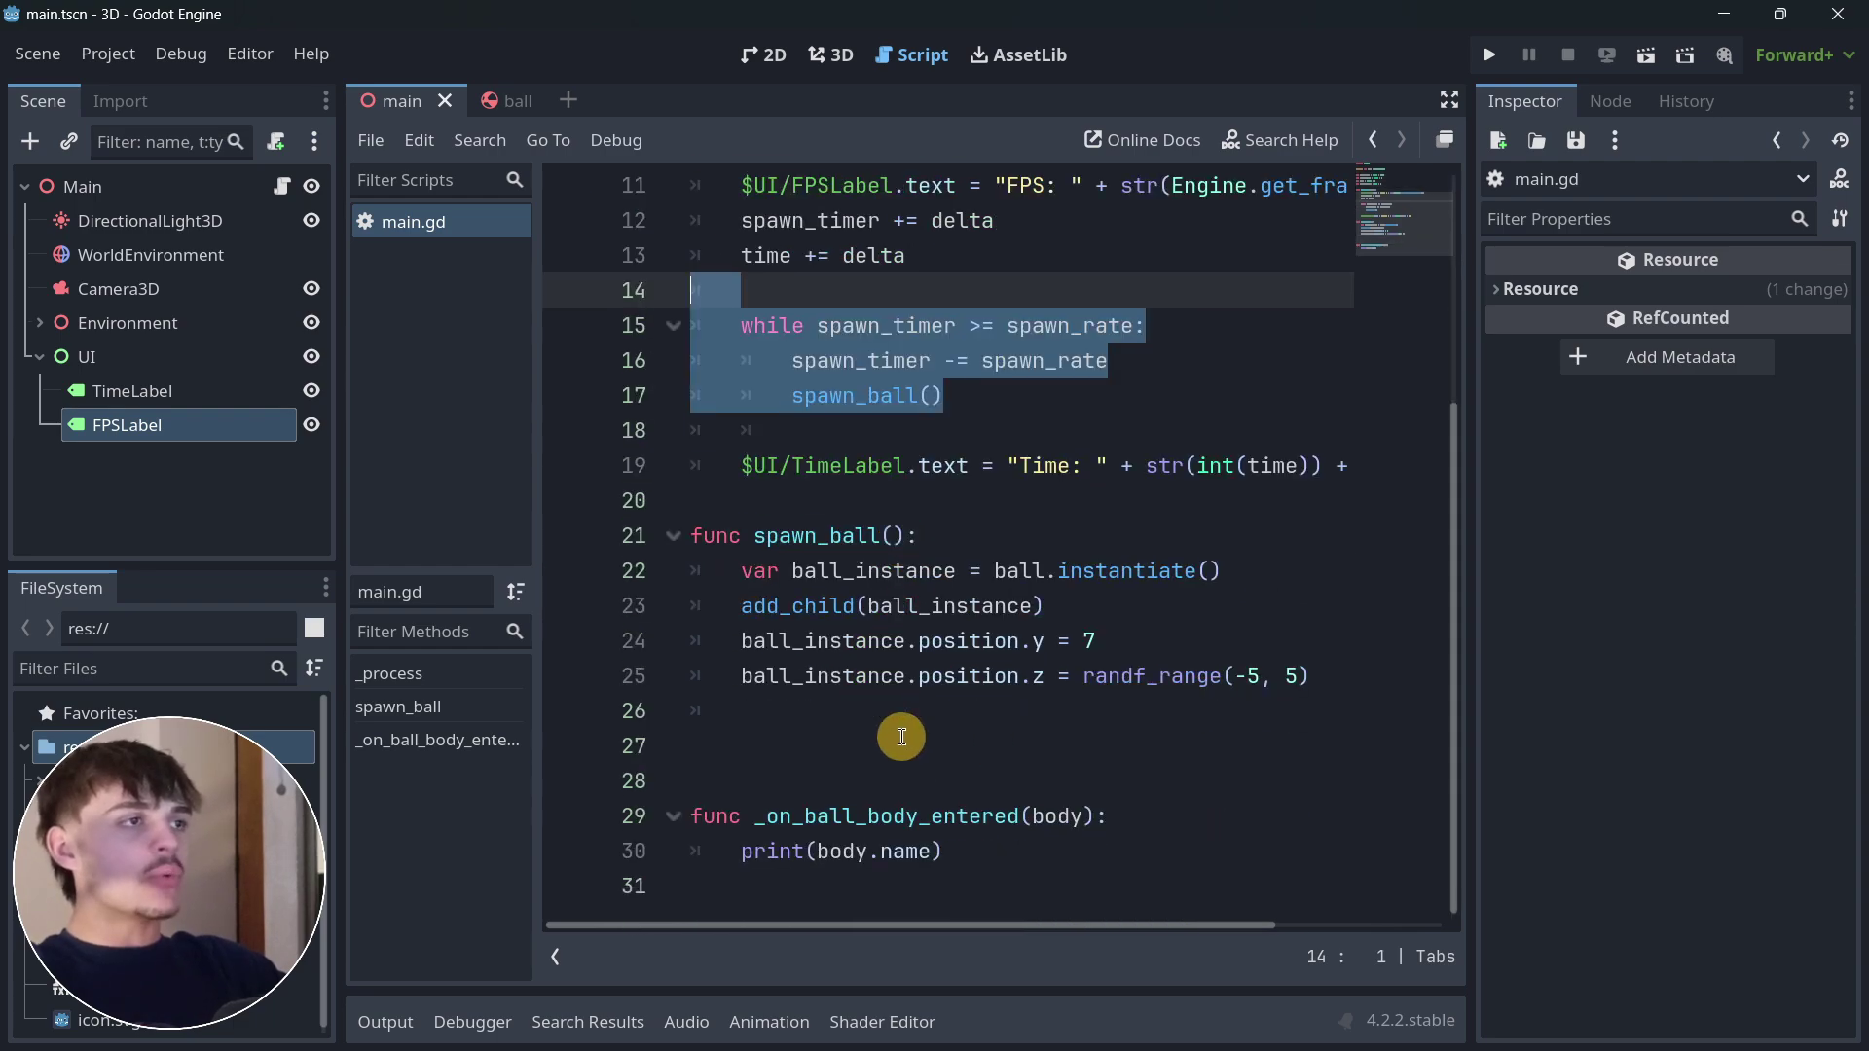
left_click_drag(692, 538, 1344, 668)
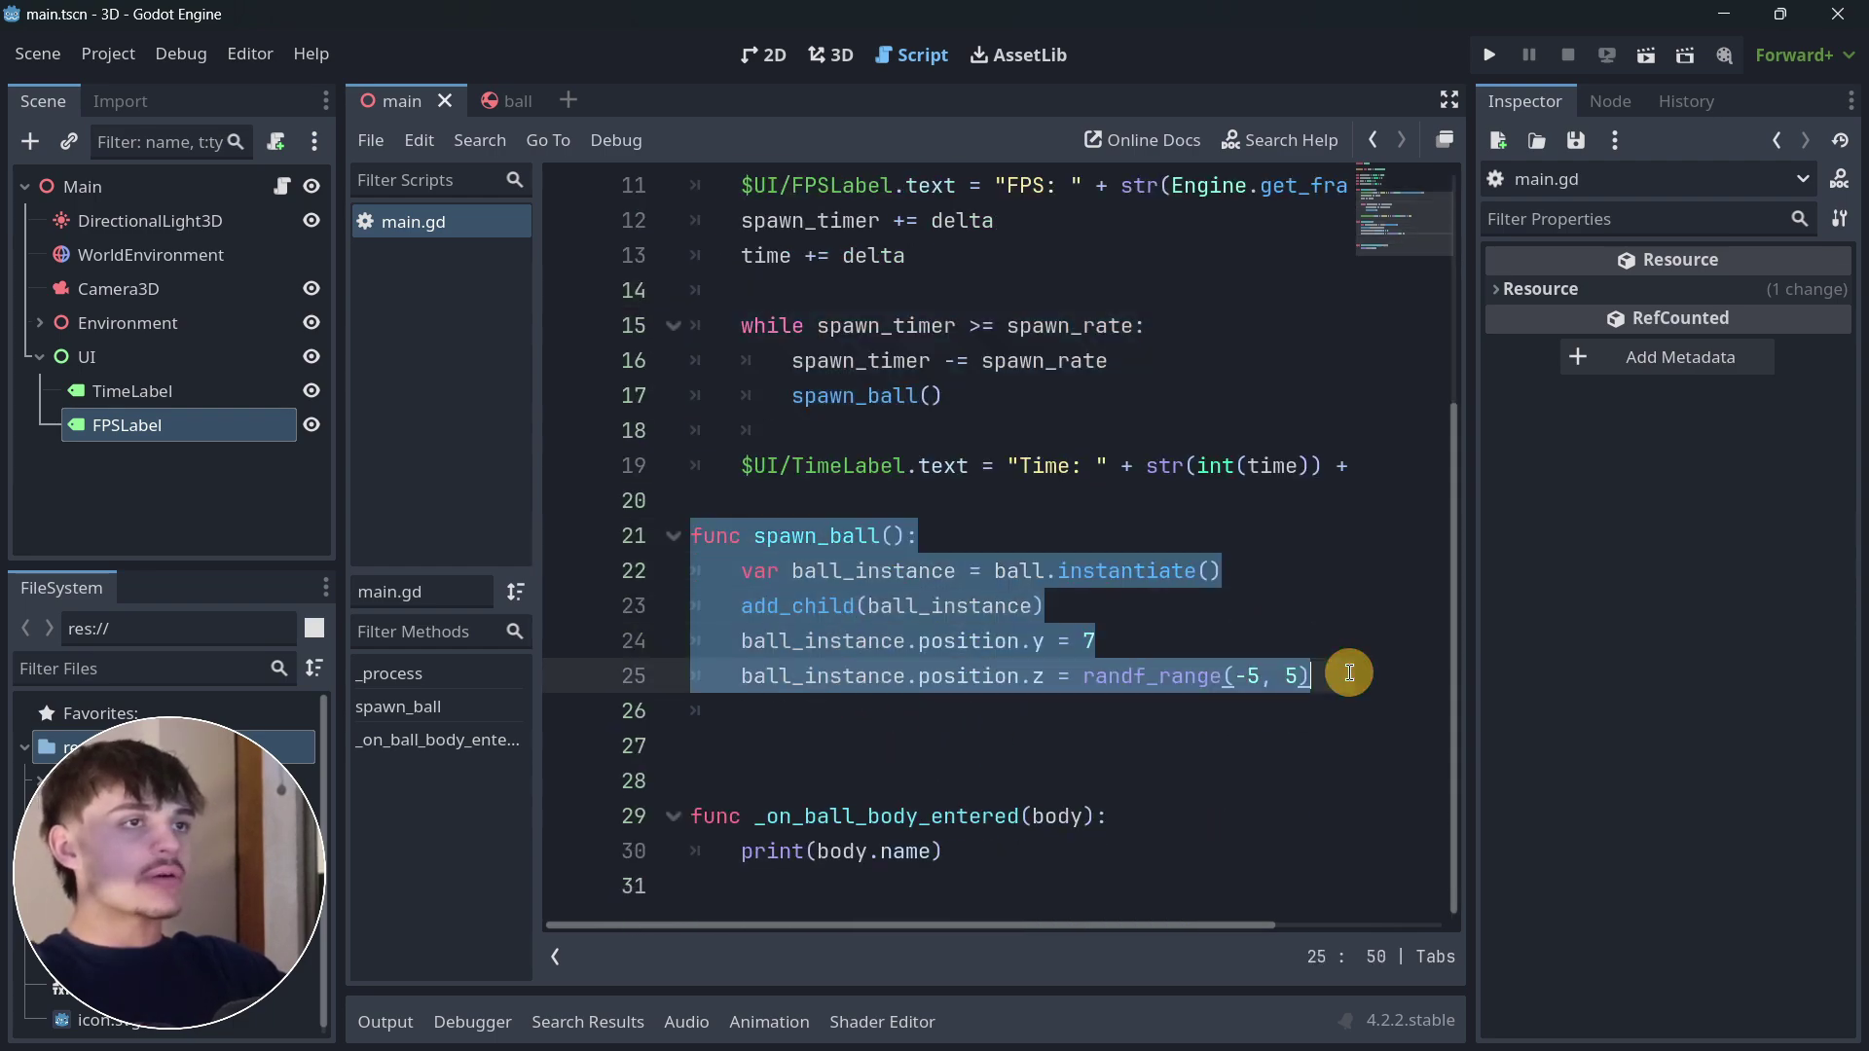
left_click_drag(961, 858, 661, 749)
key("BackSpace")
key("BackSpace")
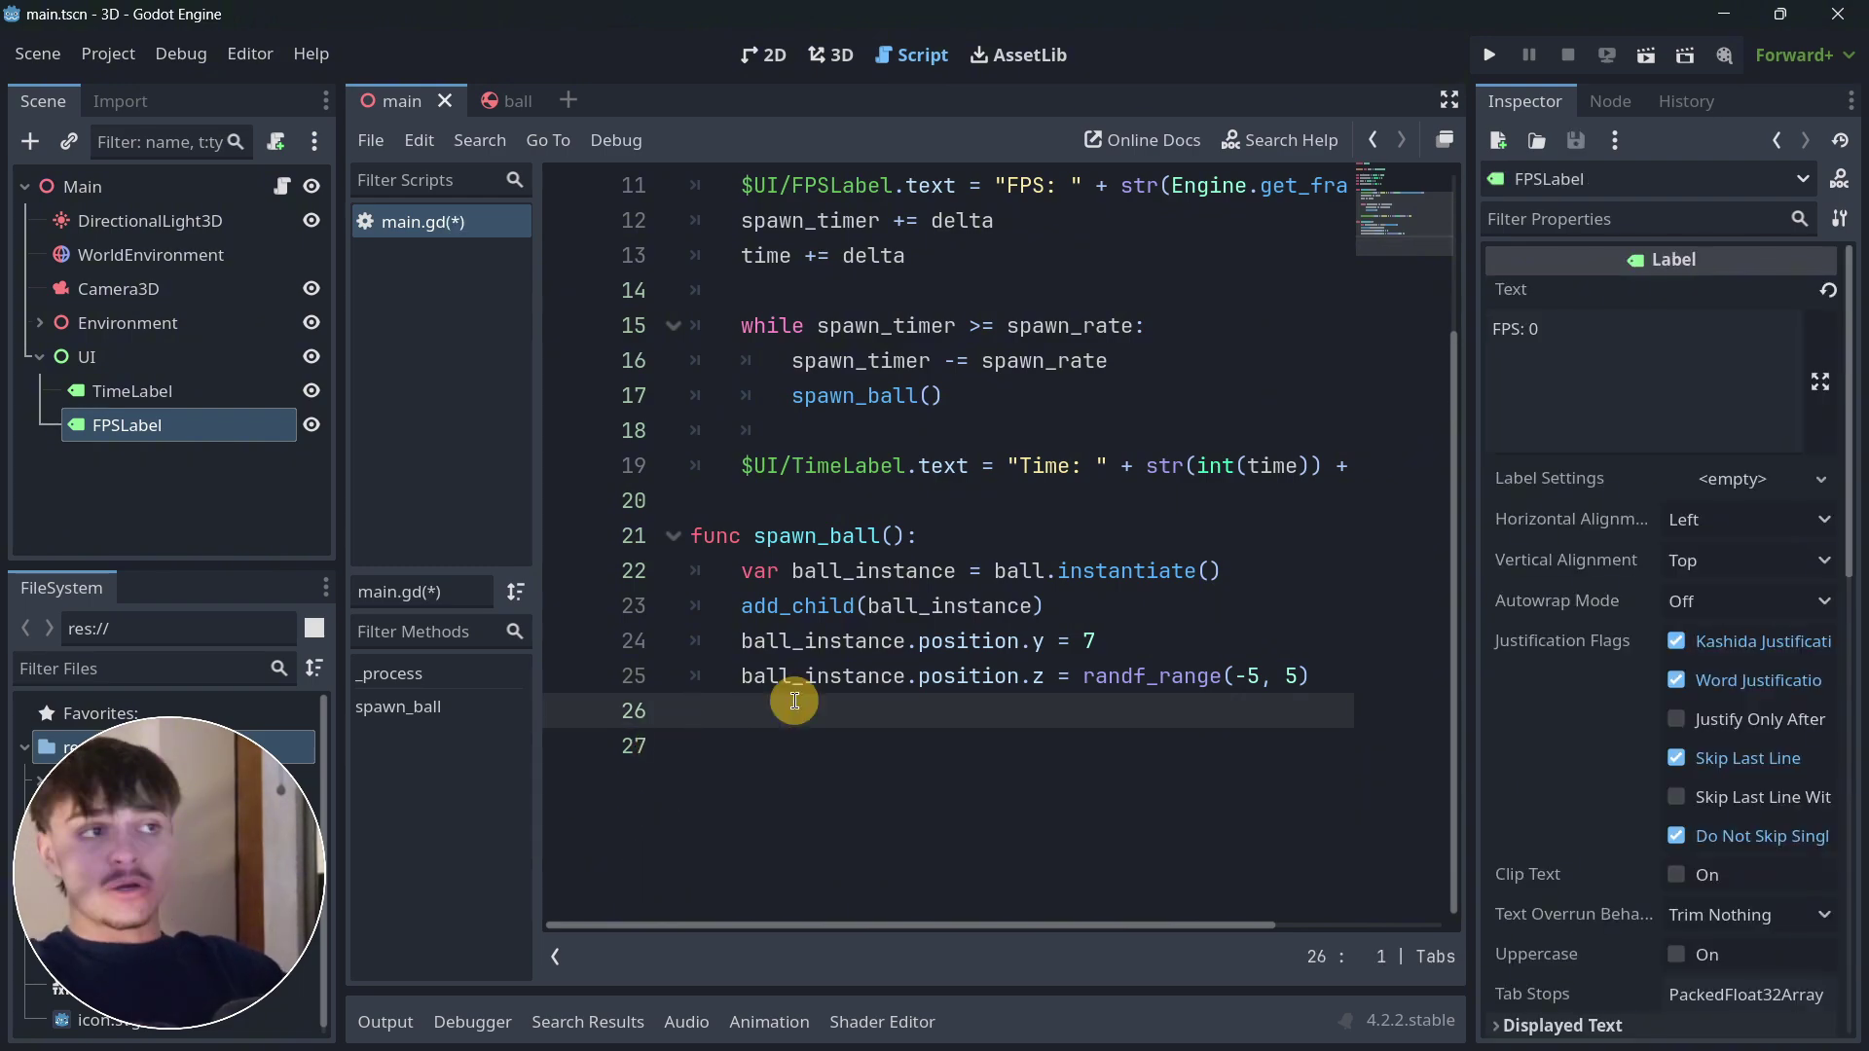
scroll(811, 686, "up", 4)
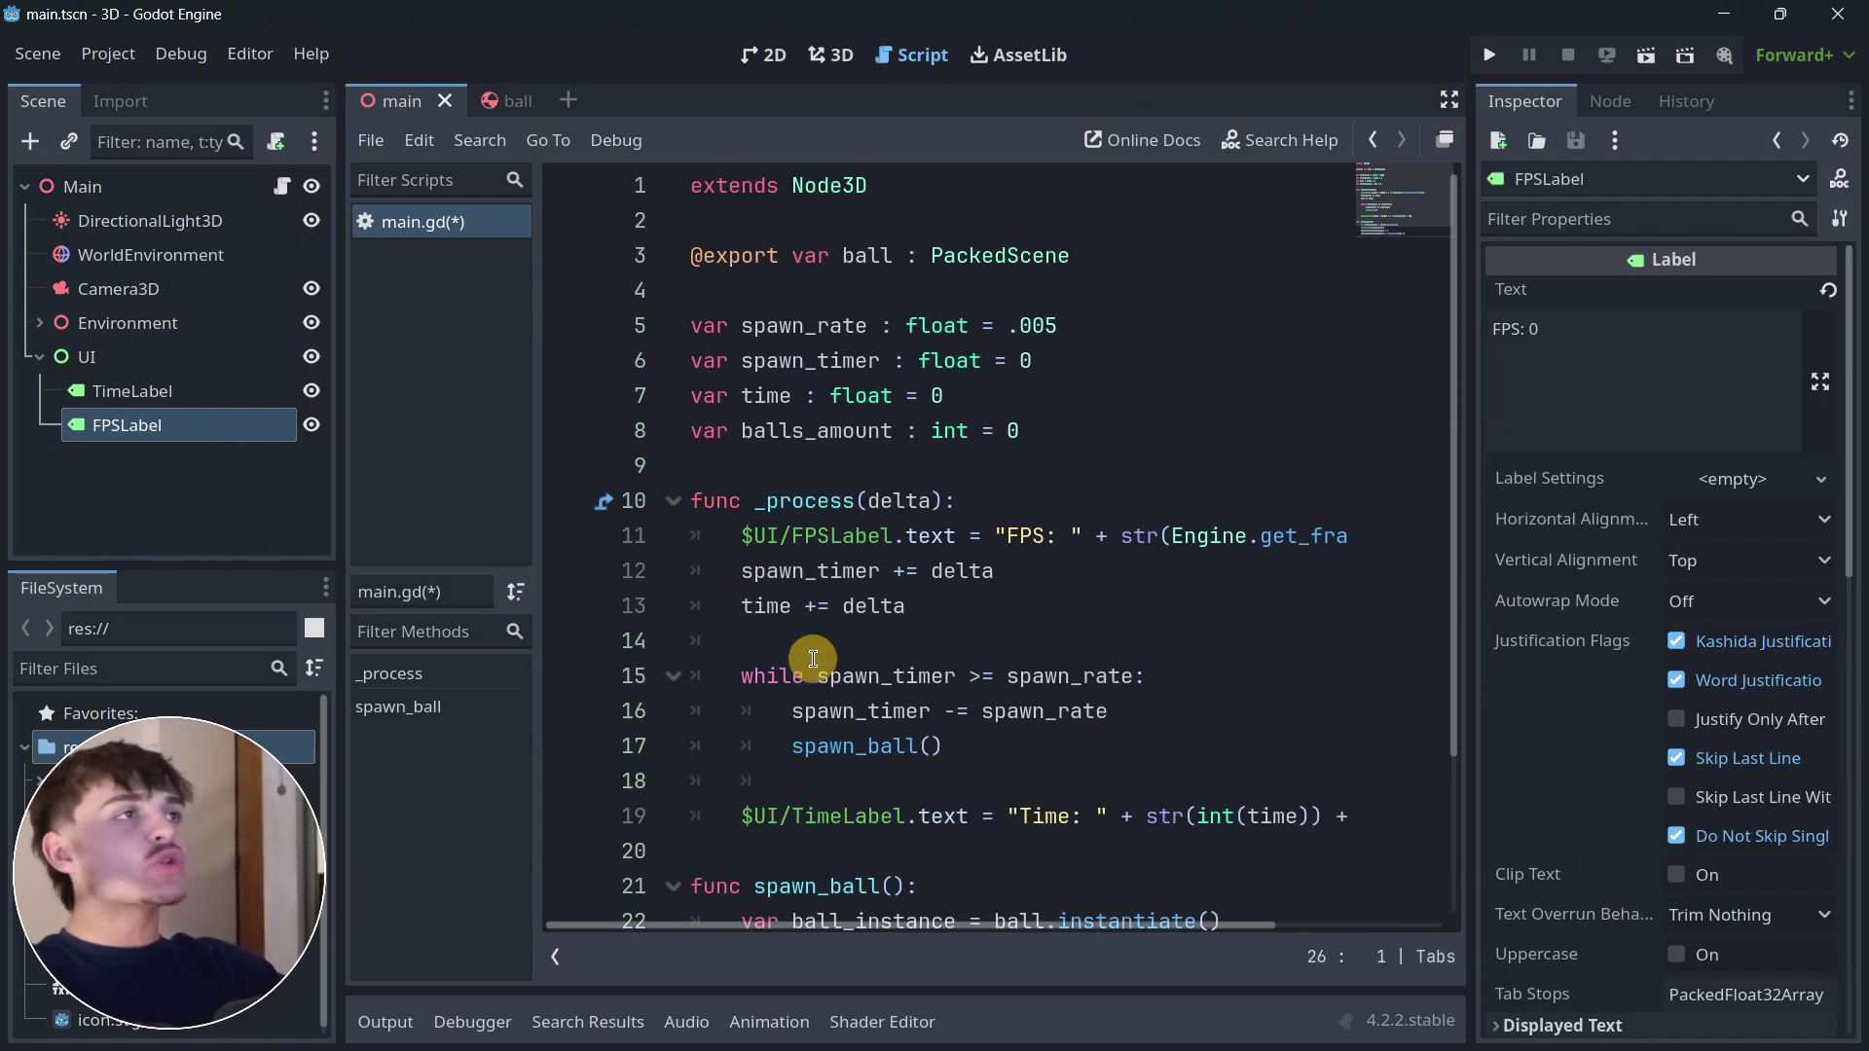
left_click_drag(1030, 429, 698, 312)
left_click(785, 350)
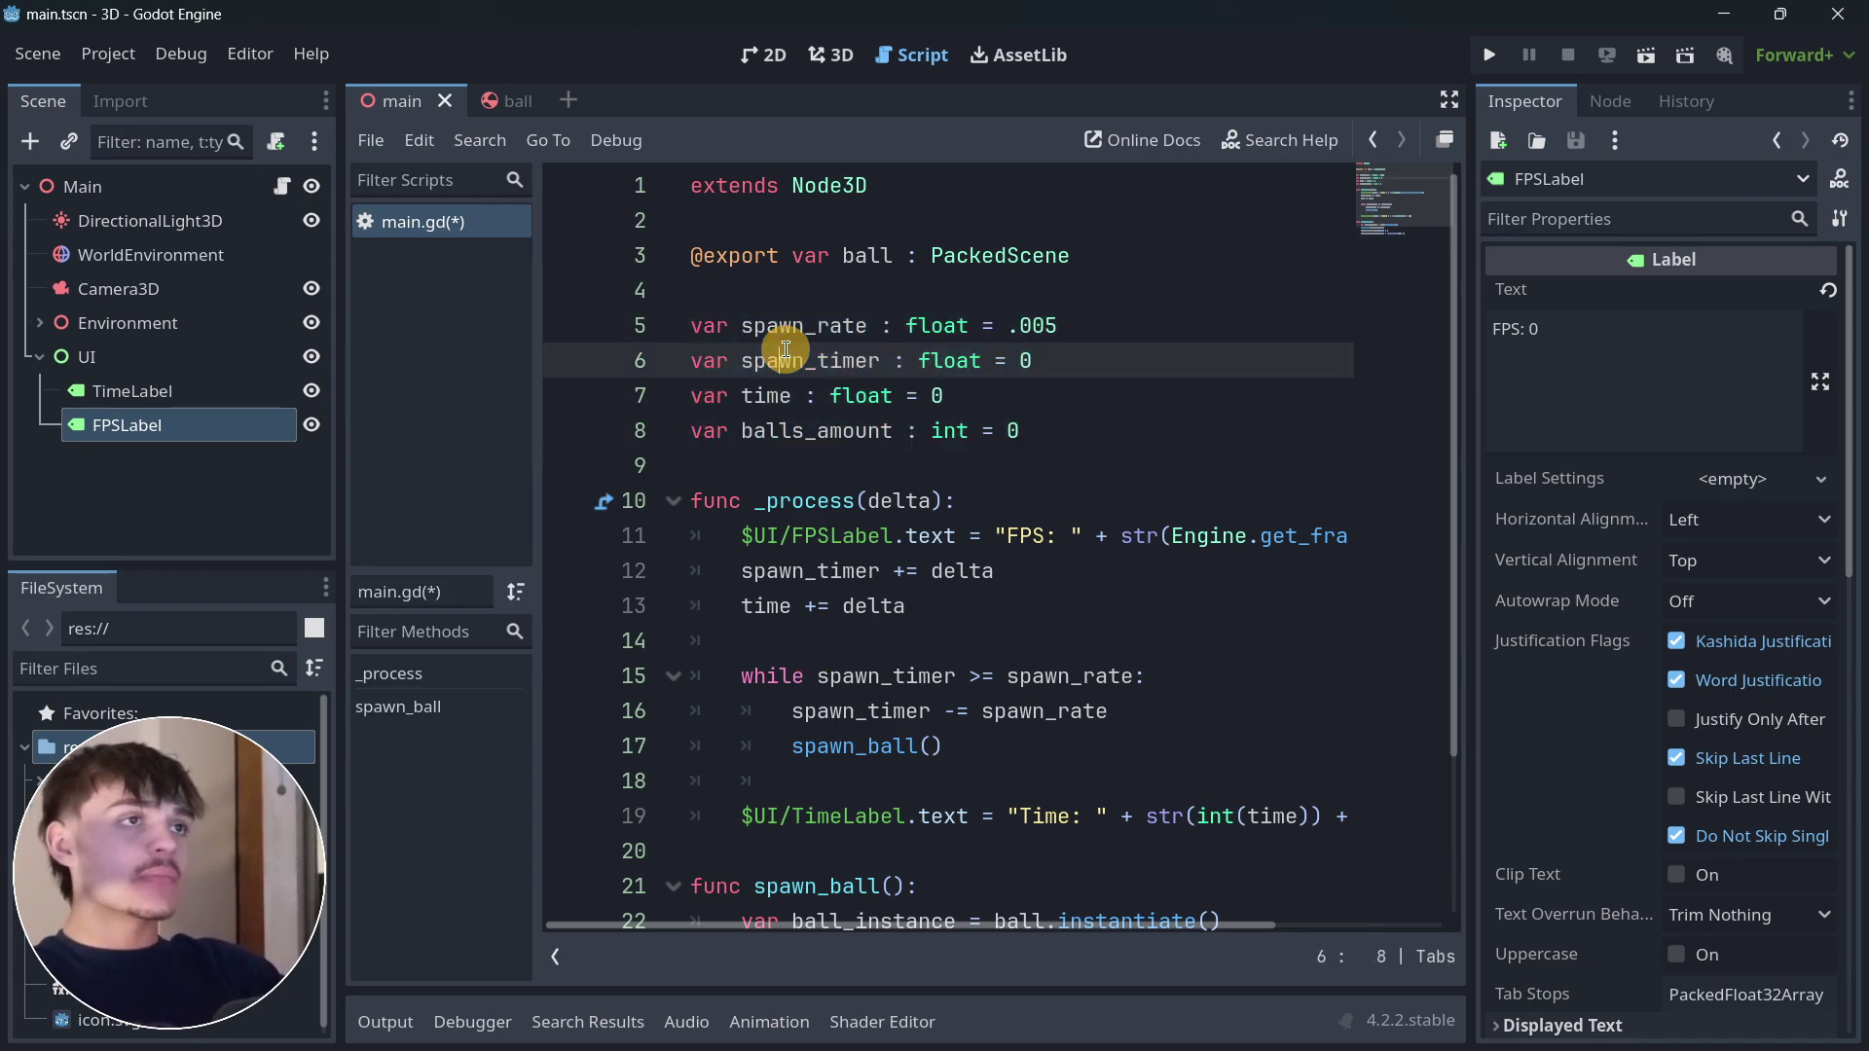
scroll(1027, 604, "down", 2)
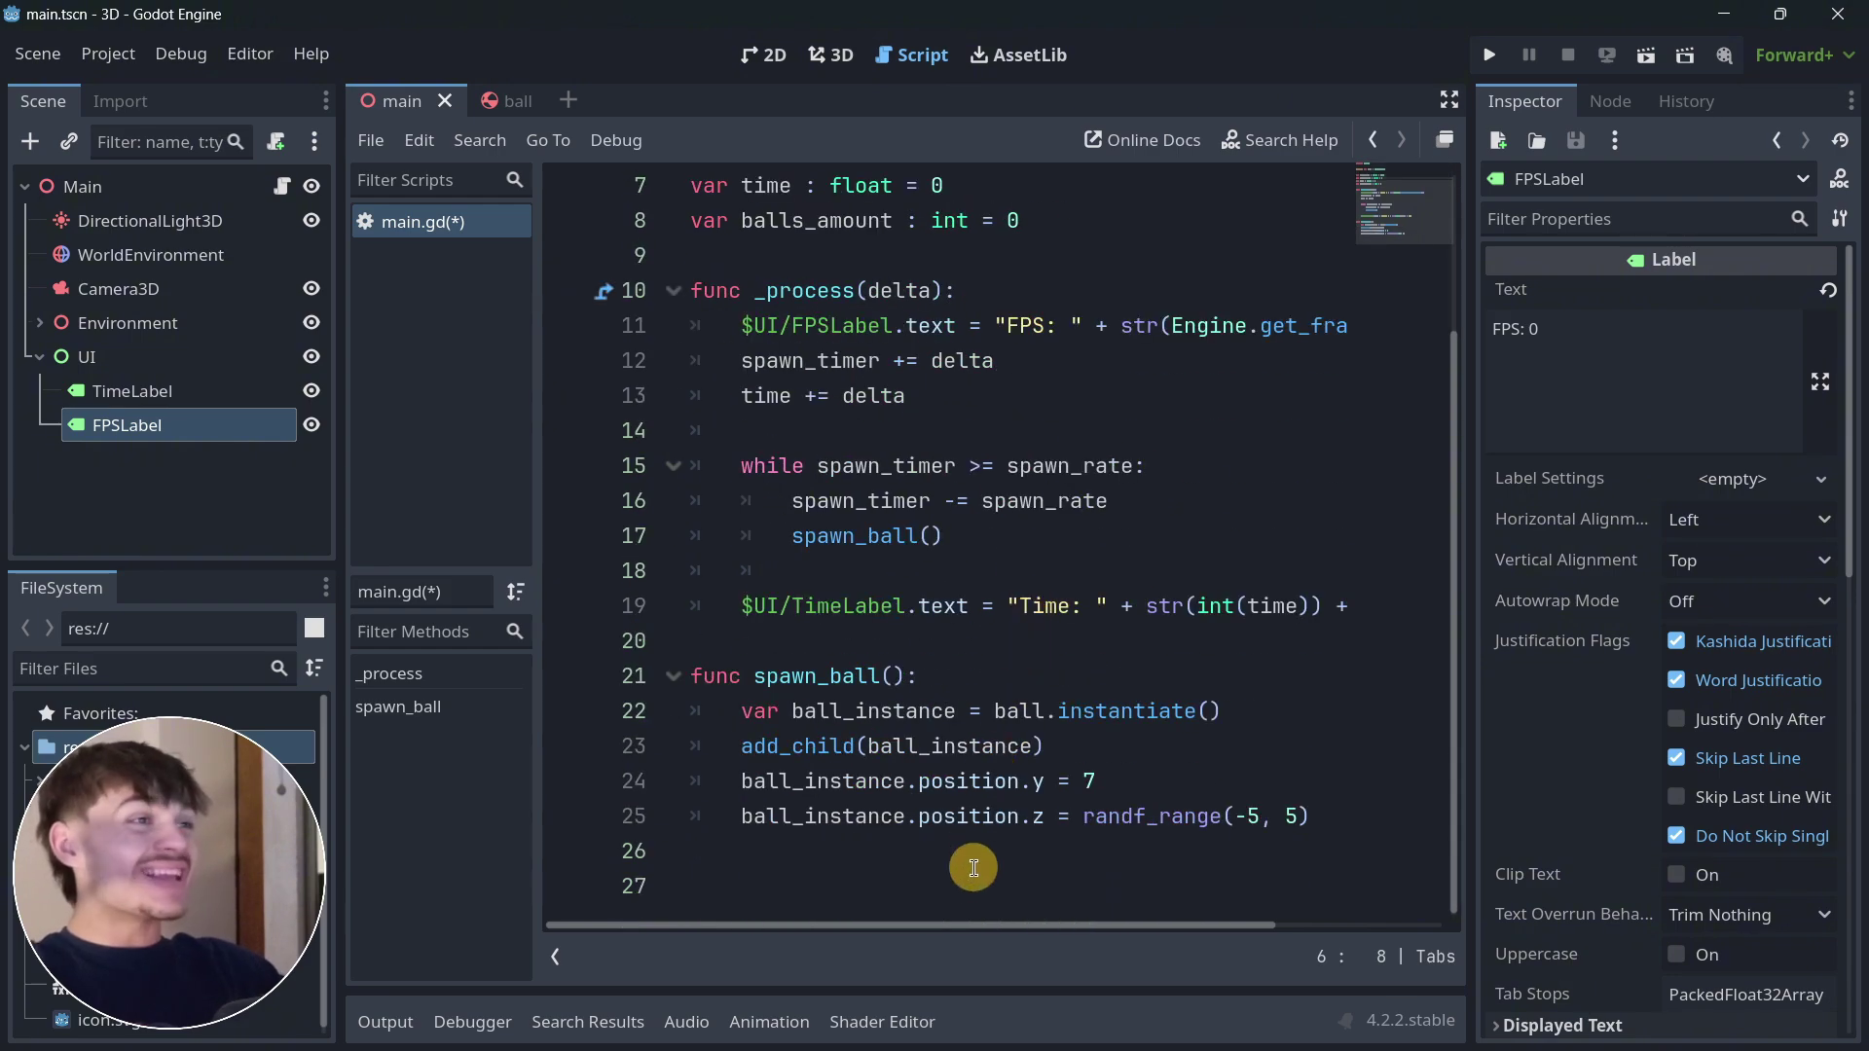
left_click_drag(959, 925, 885, 878)
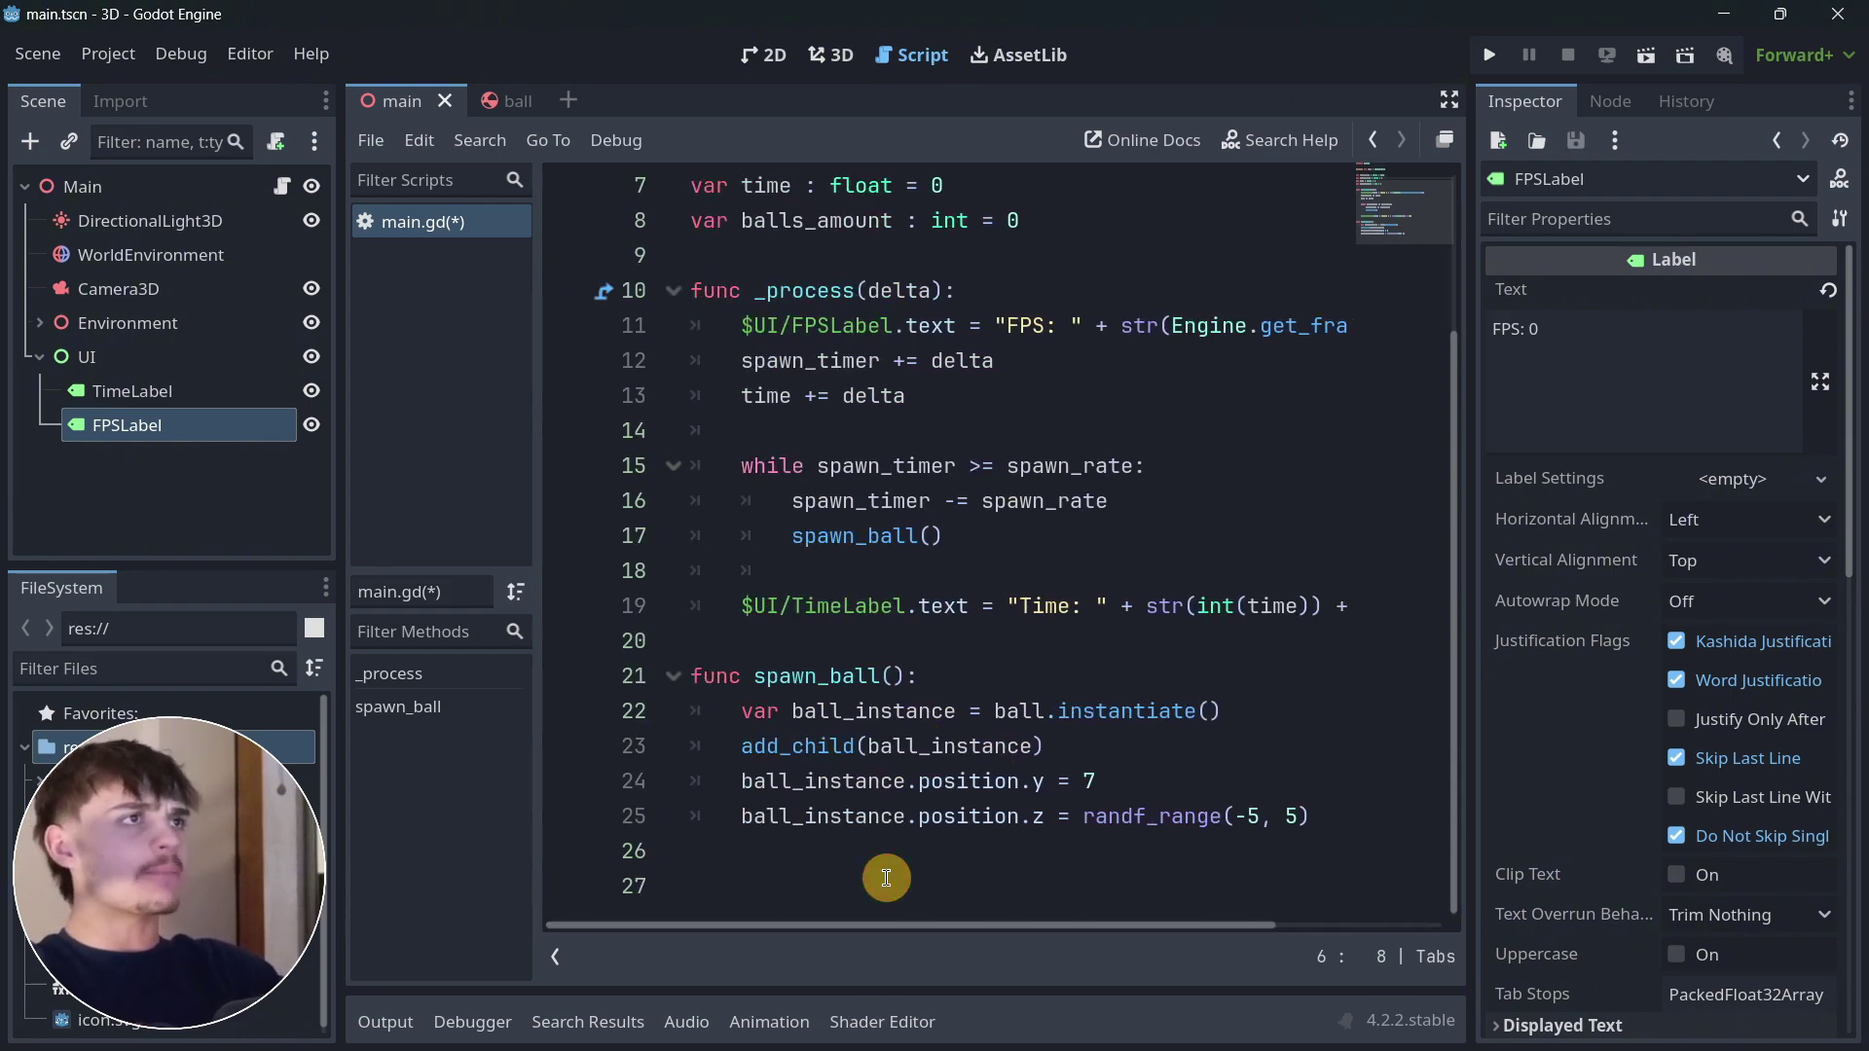
left_click(763, 55)
left_click(501, 100)
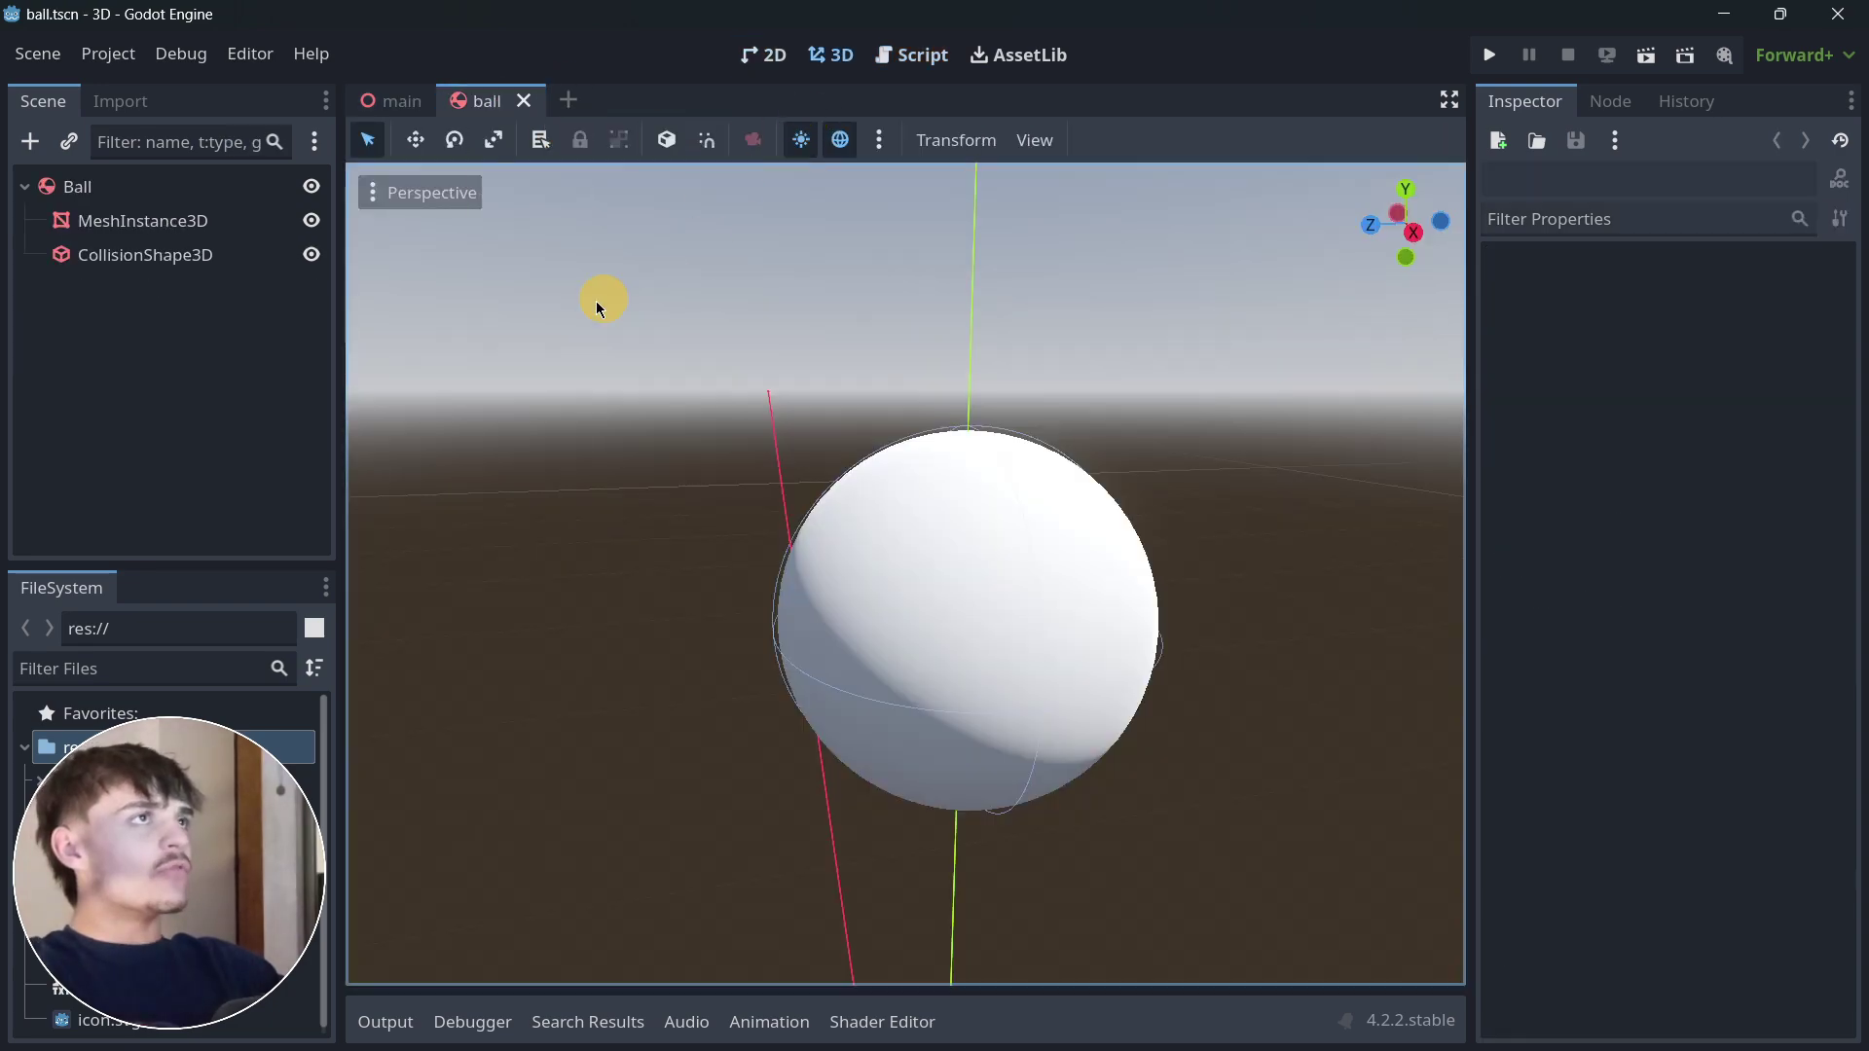
left_click(146, 200)
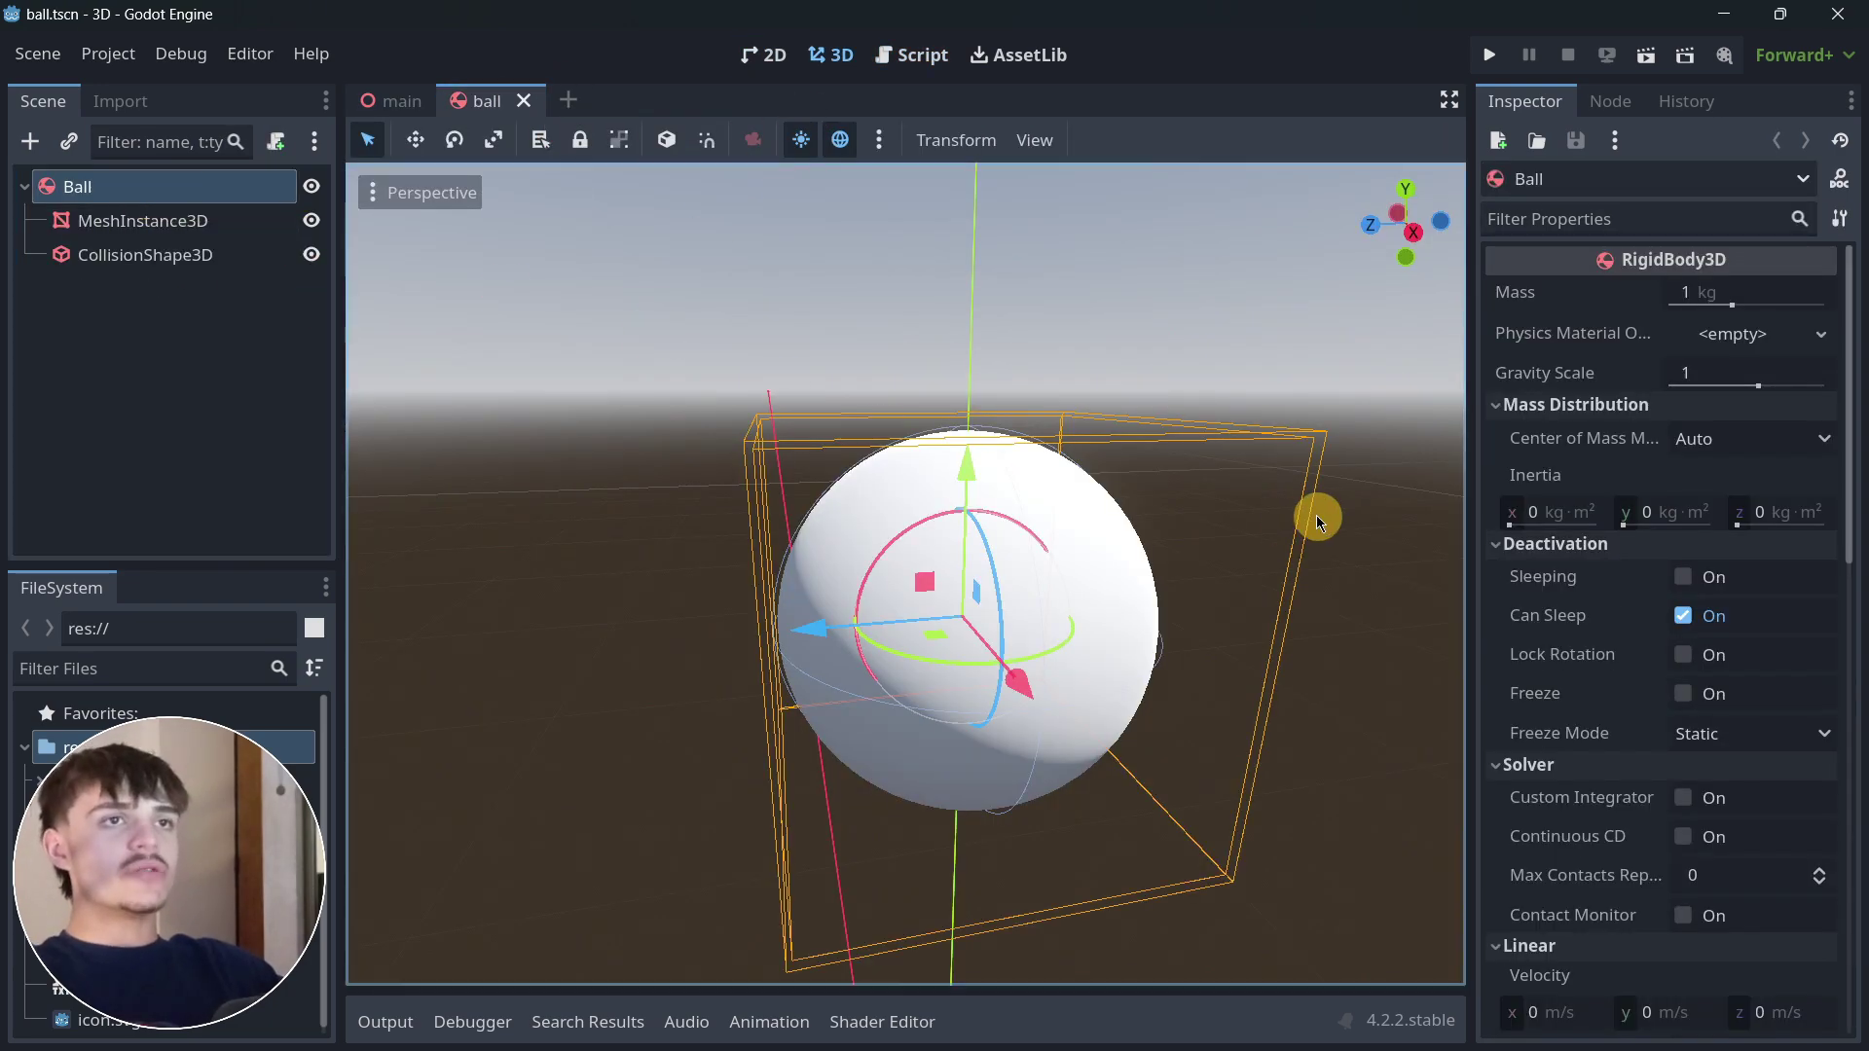
scroll(1593, 647, "down", 5)
scroll(1593, 647, "up", 5)
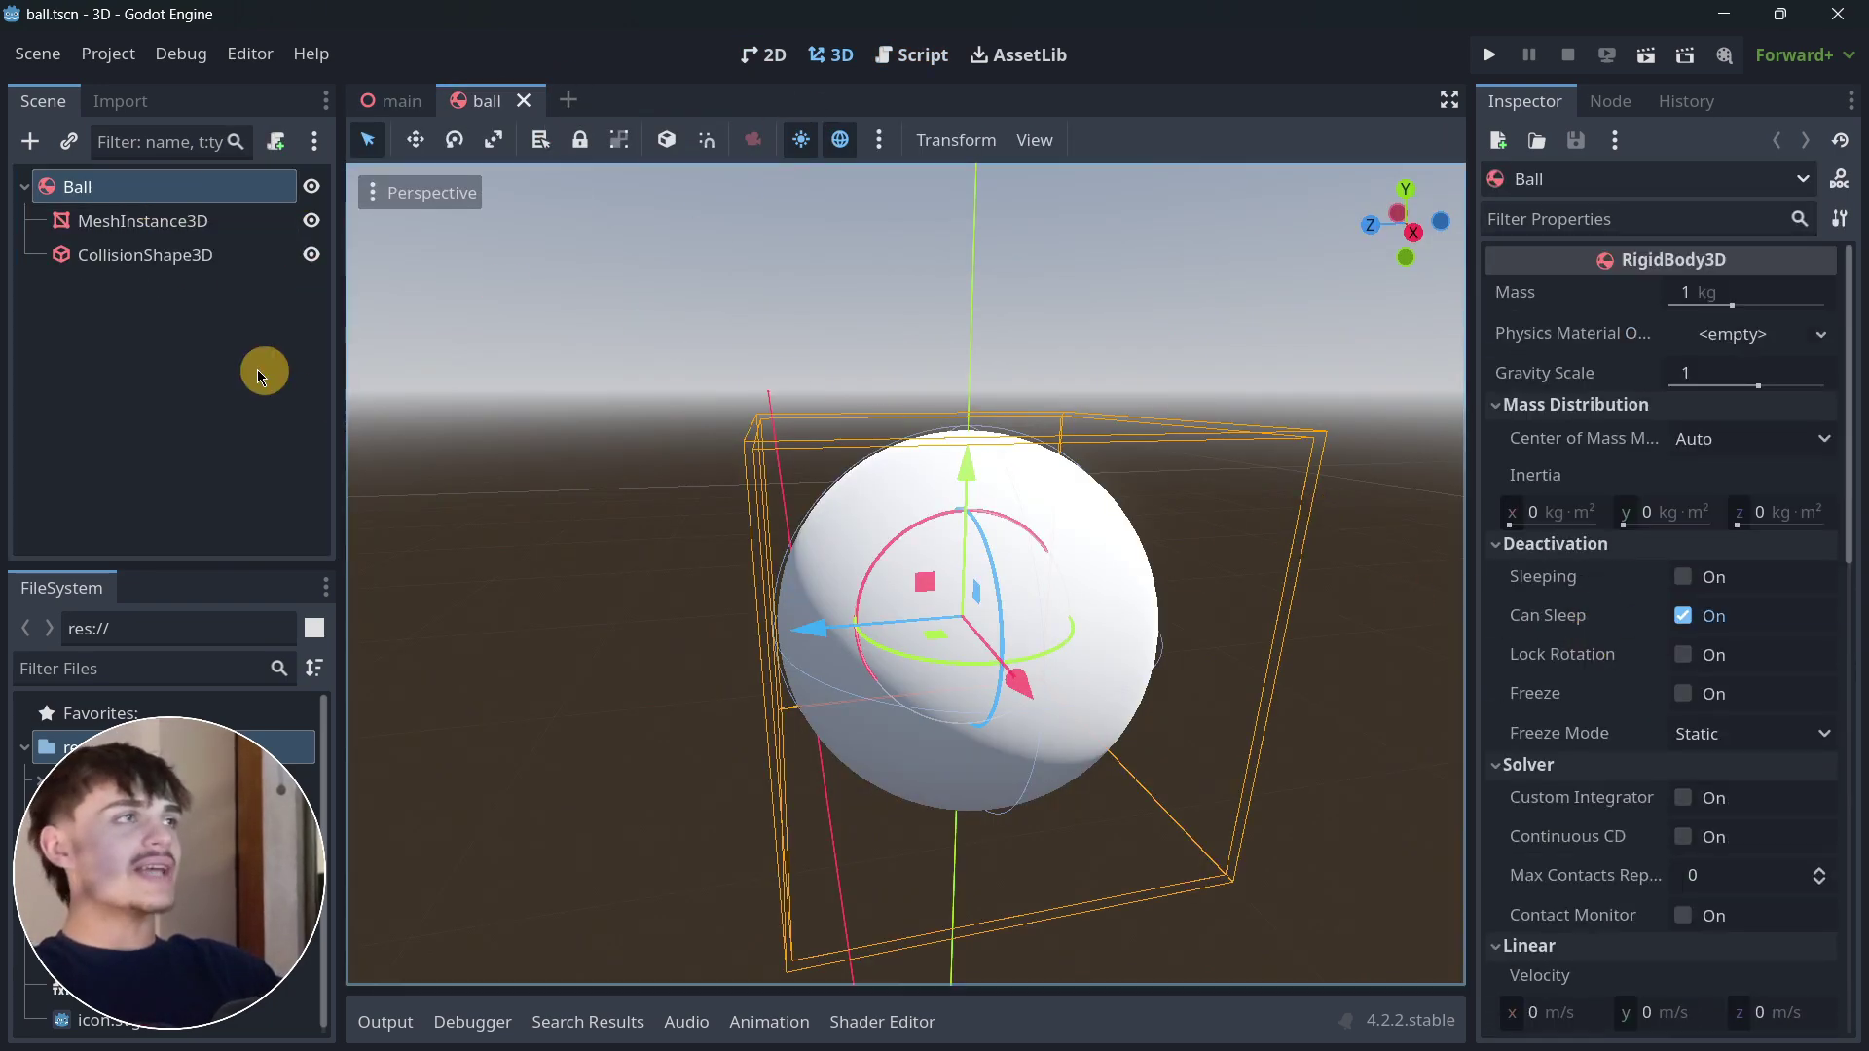
left_click(122, 220)
left_click(141, 263)
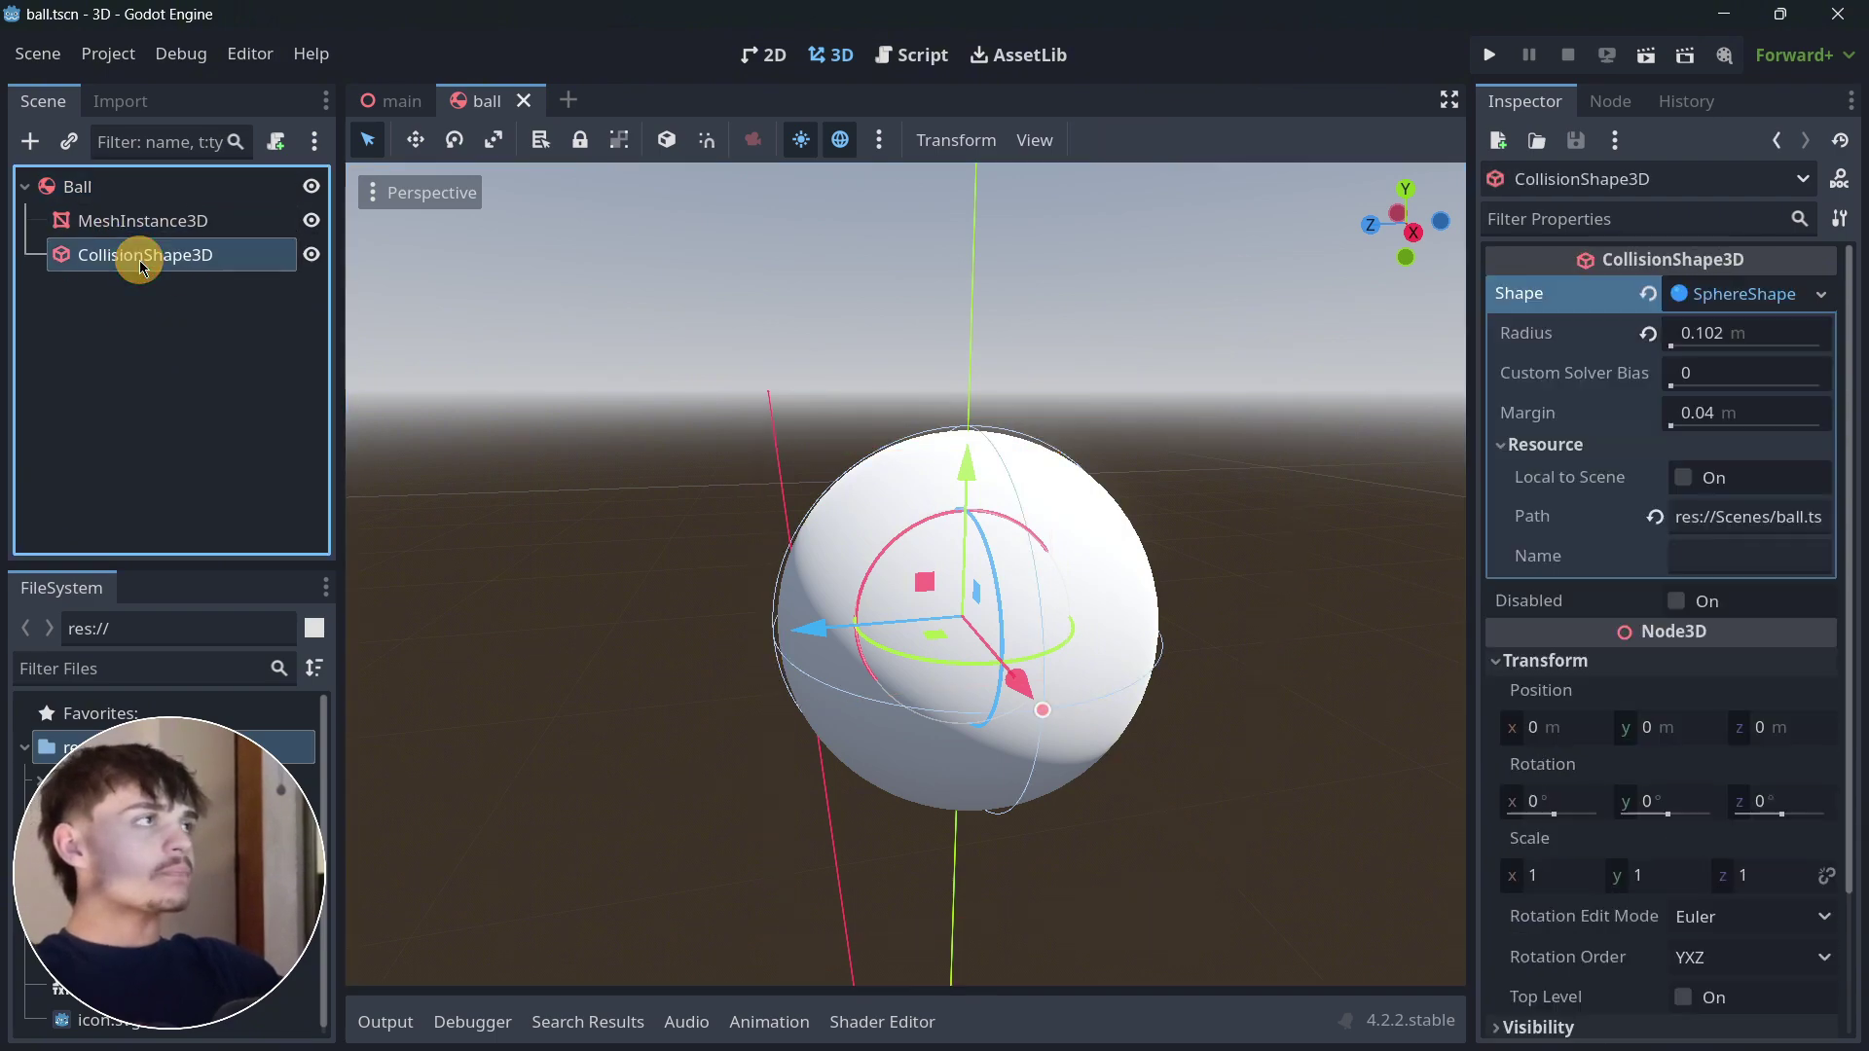
scroll(662, 408, "down", 5)
scroll(681, 440, "up", 7)
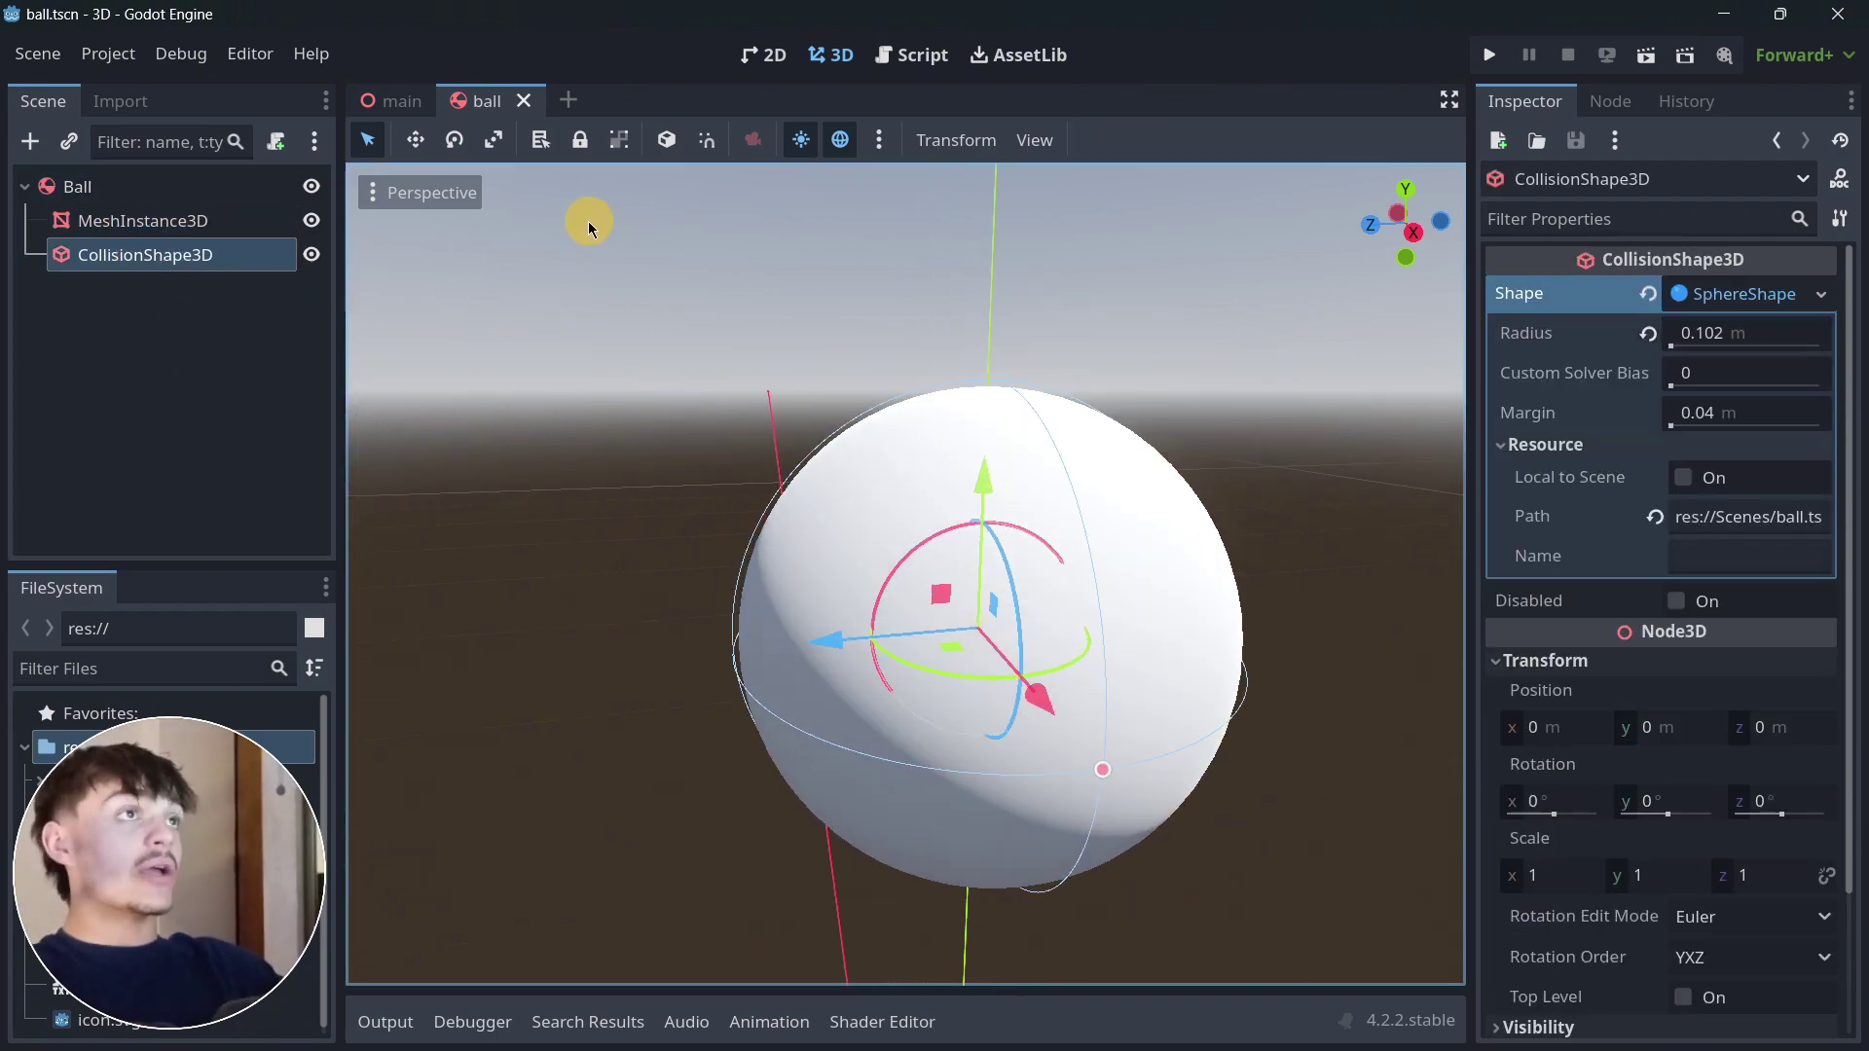
Expand the addons folder to show the godot-jolt and godot-rapier3d plugins
left_click(178, 457)
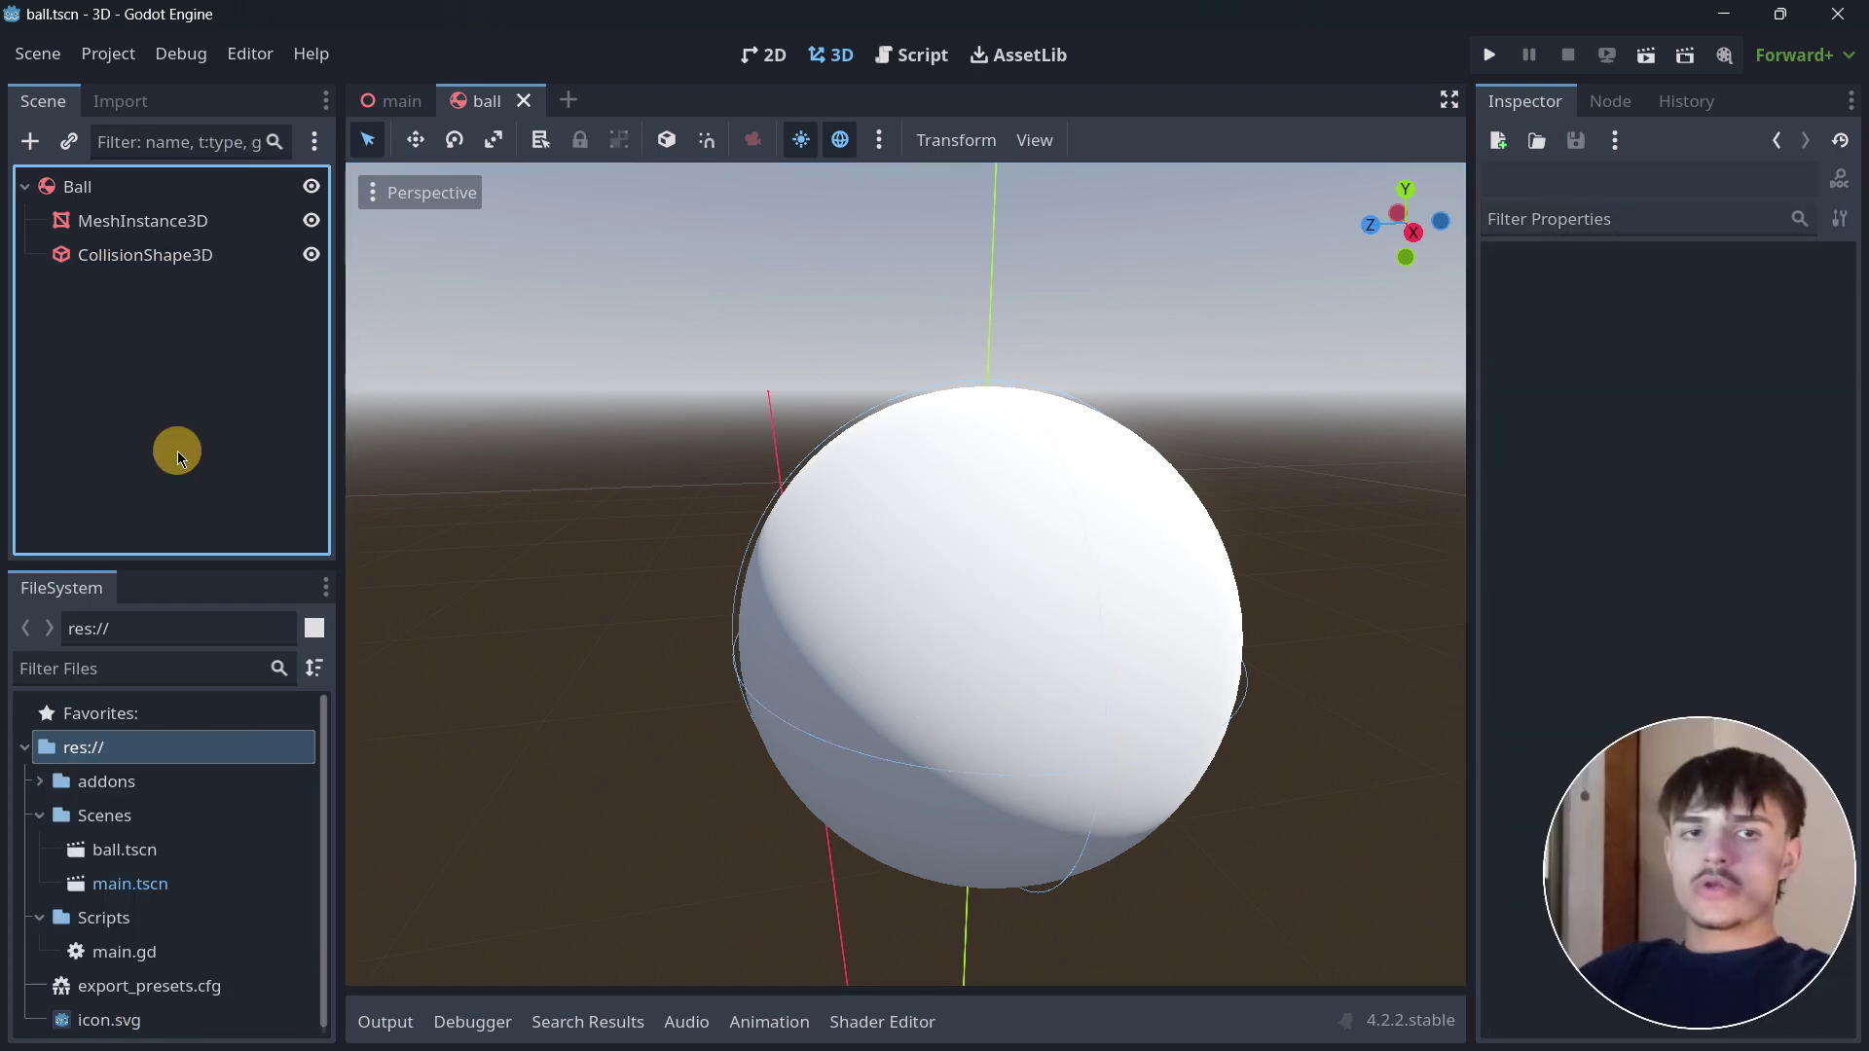
left_click(42, 782)
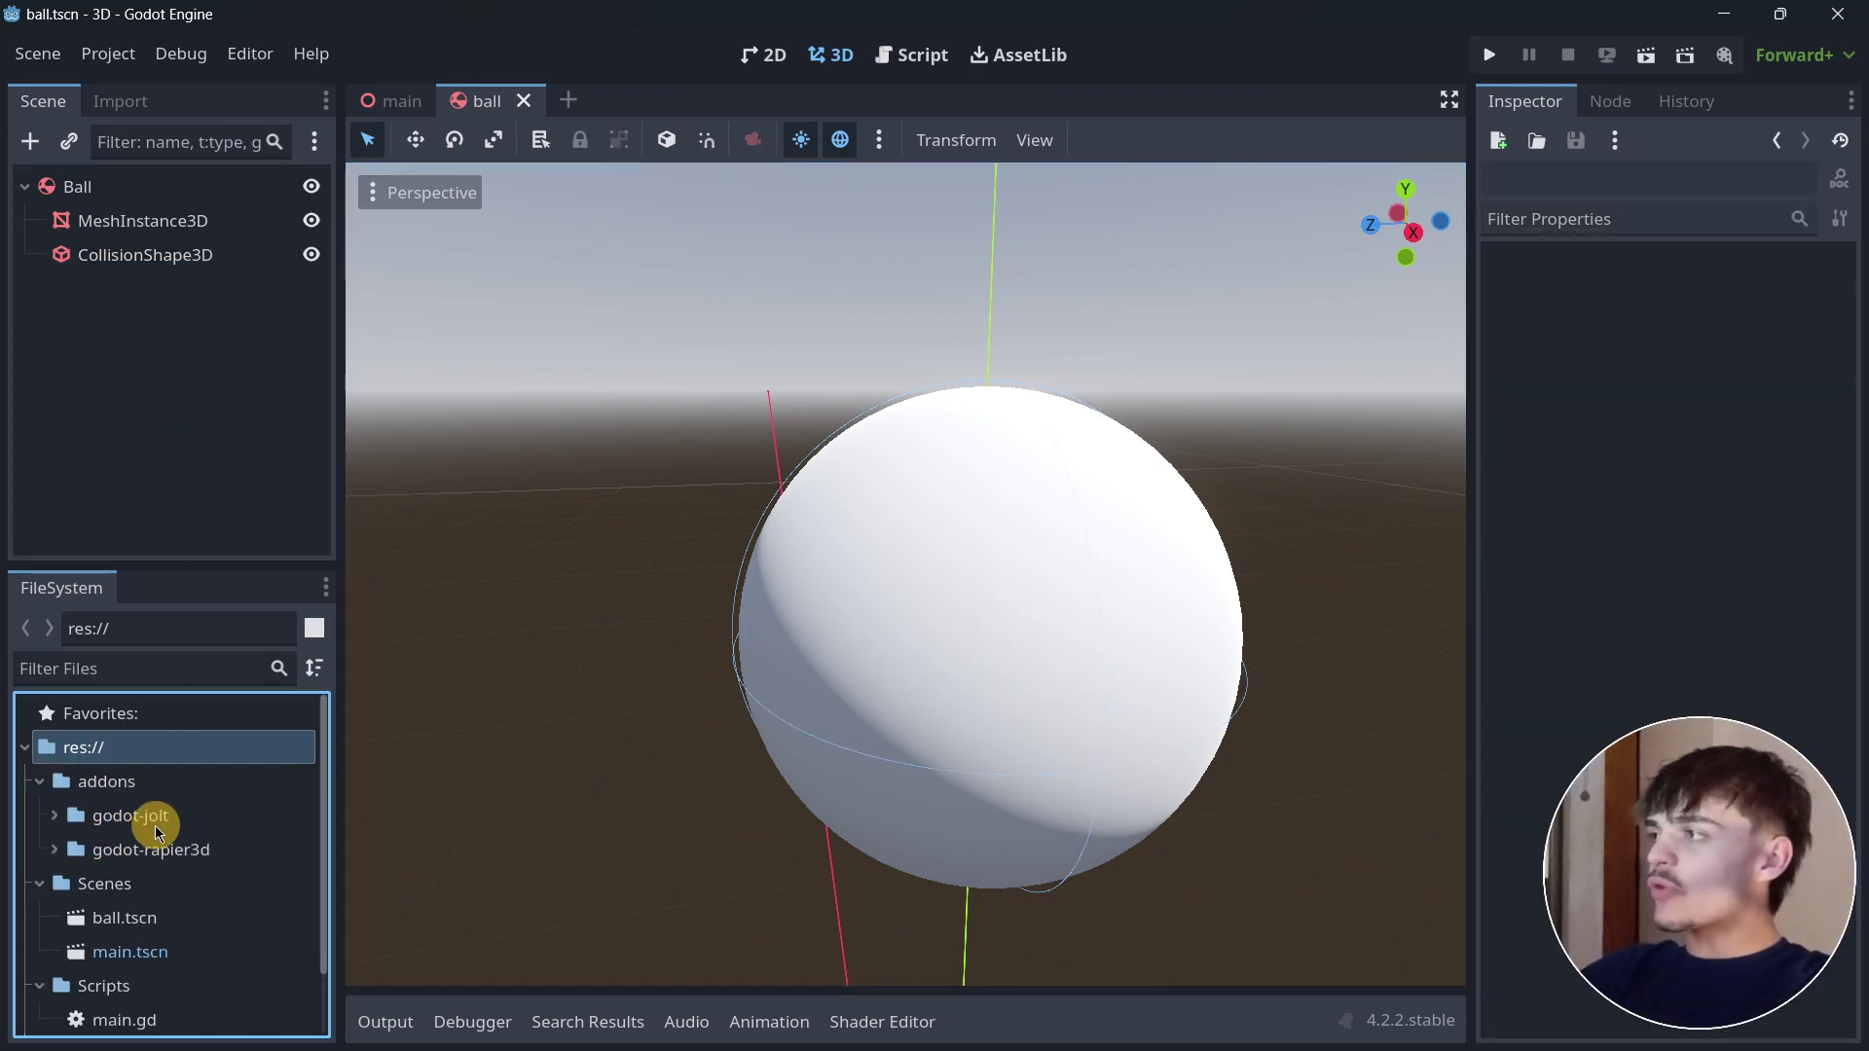
scroll(190, 871, "down", 1)
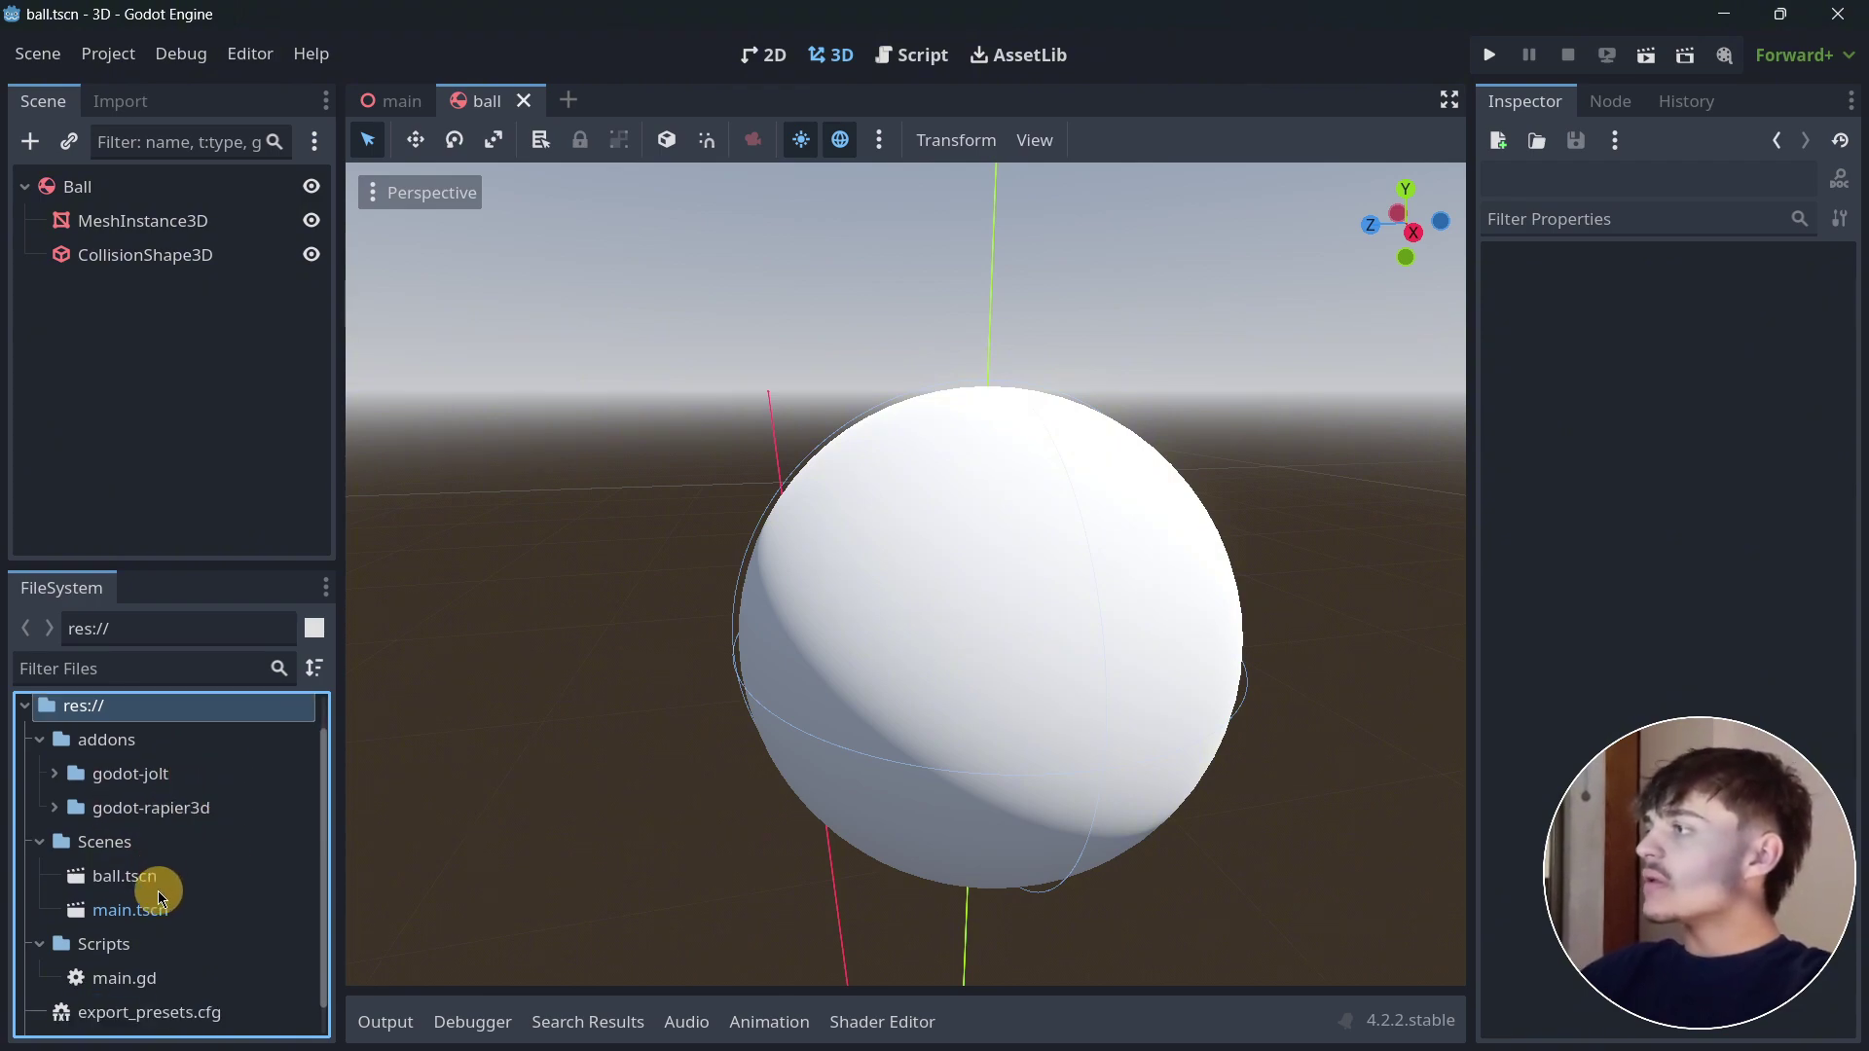
scroll(116, 933, "down", 1)
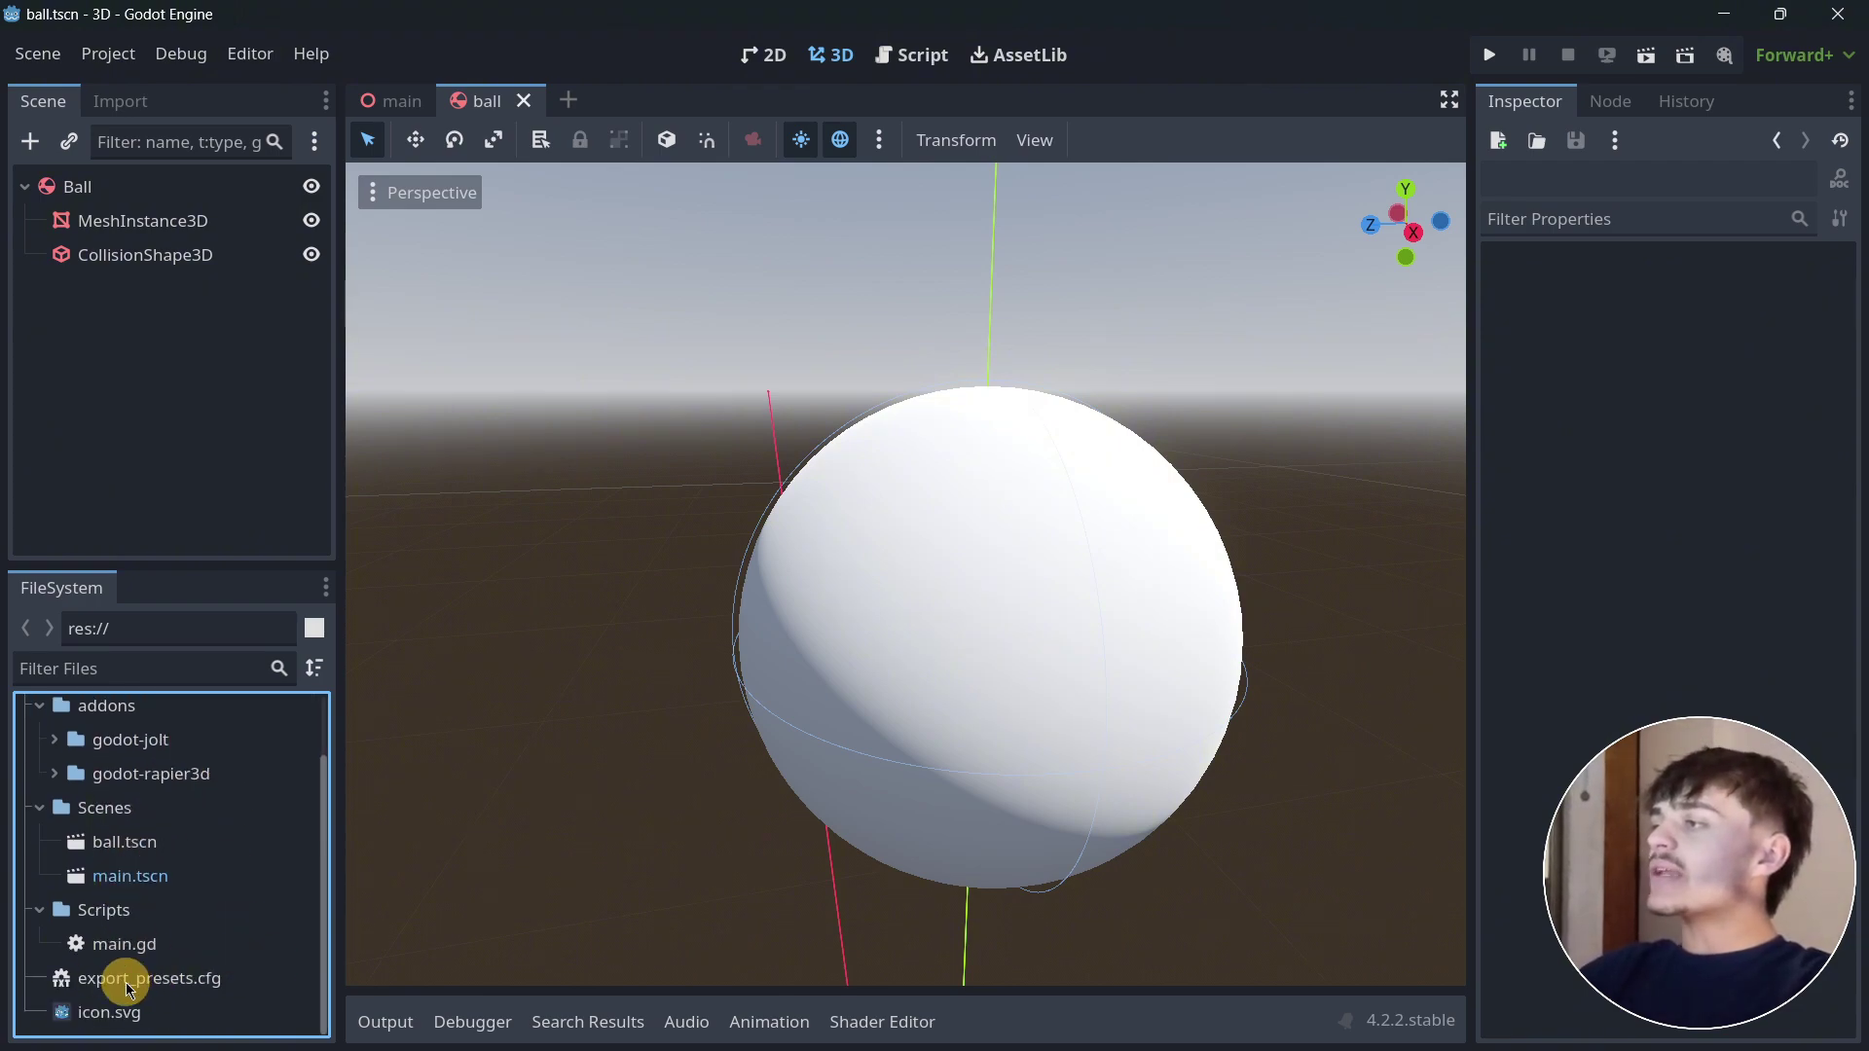
Check that the Windows Desktop (Runnable) export preset targets D:/Godot Builds/3D.exe
left_click(110, 56)
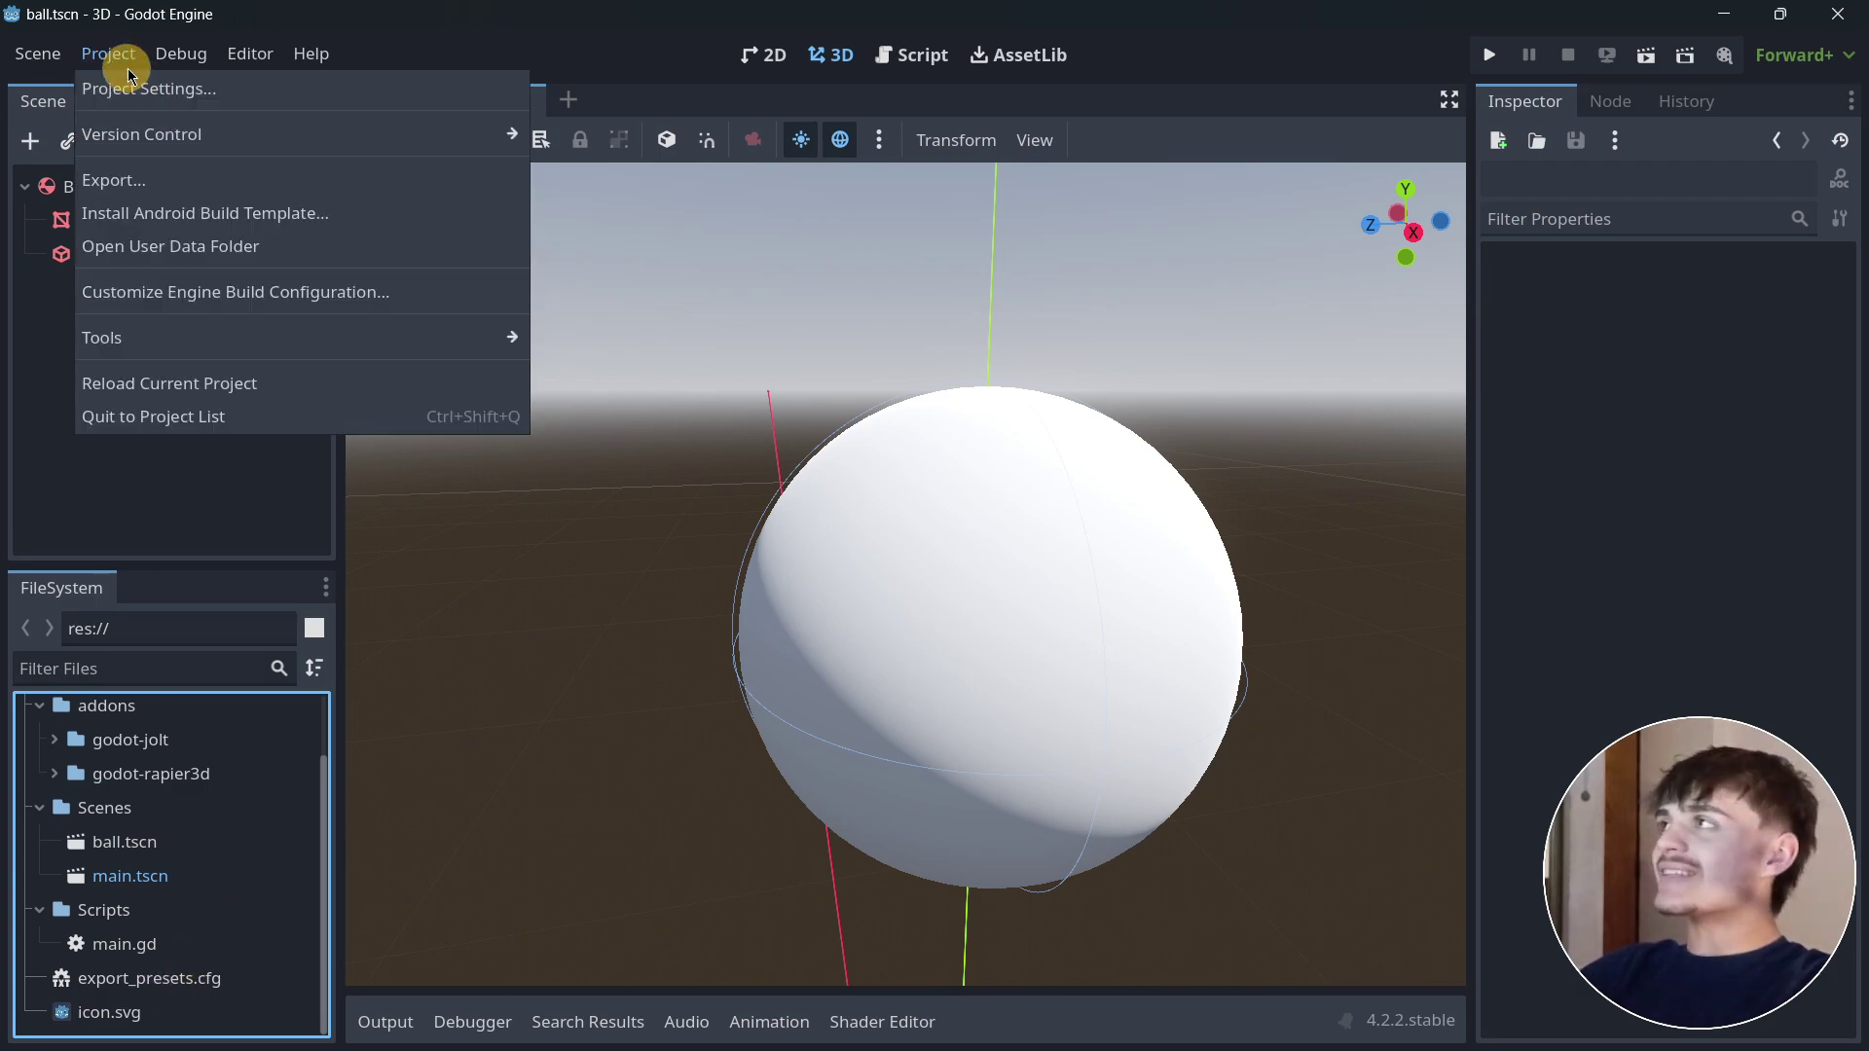
left_click(141, 185)
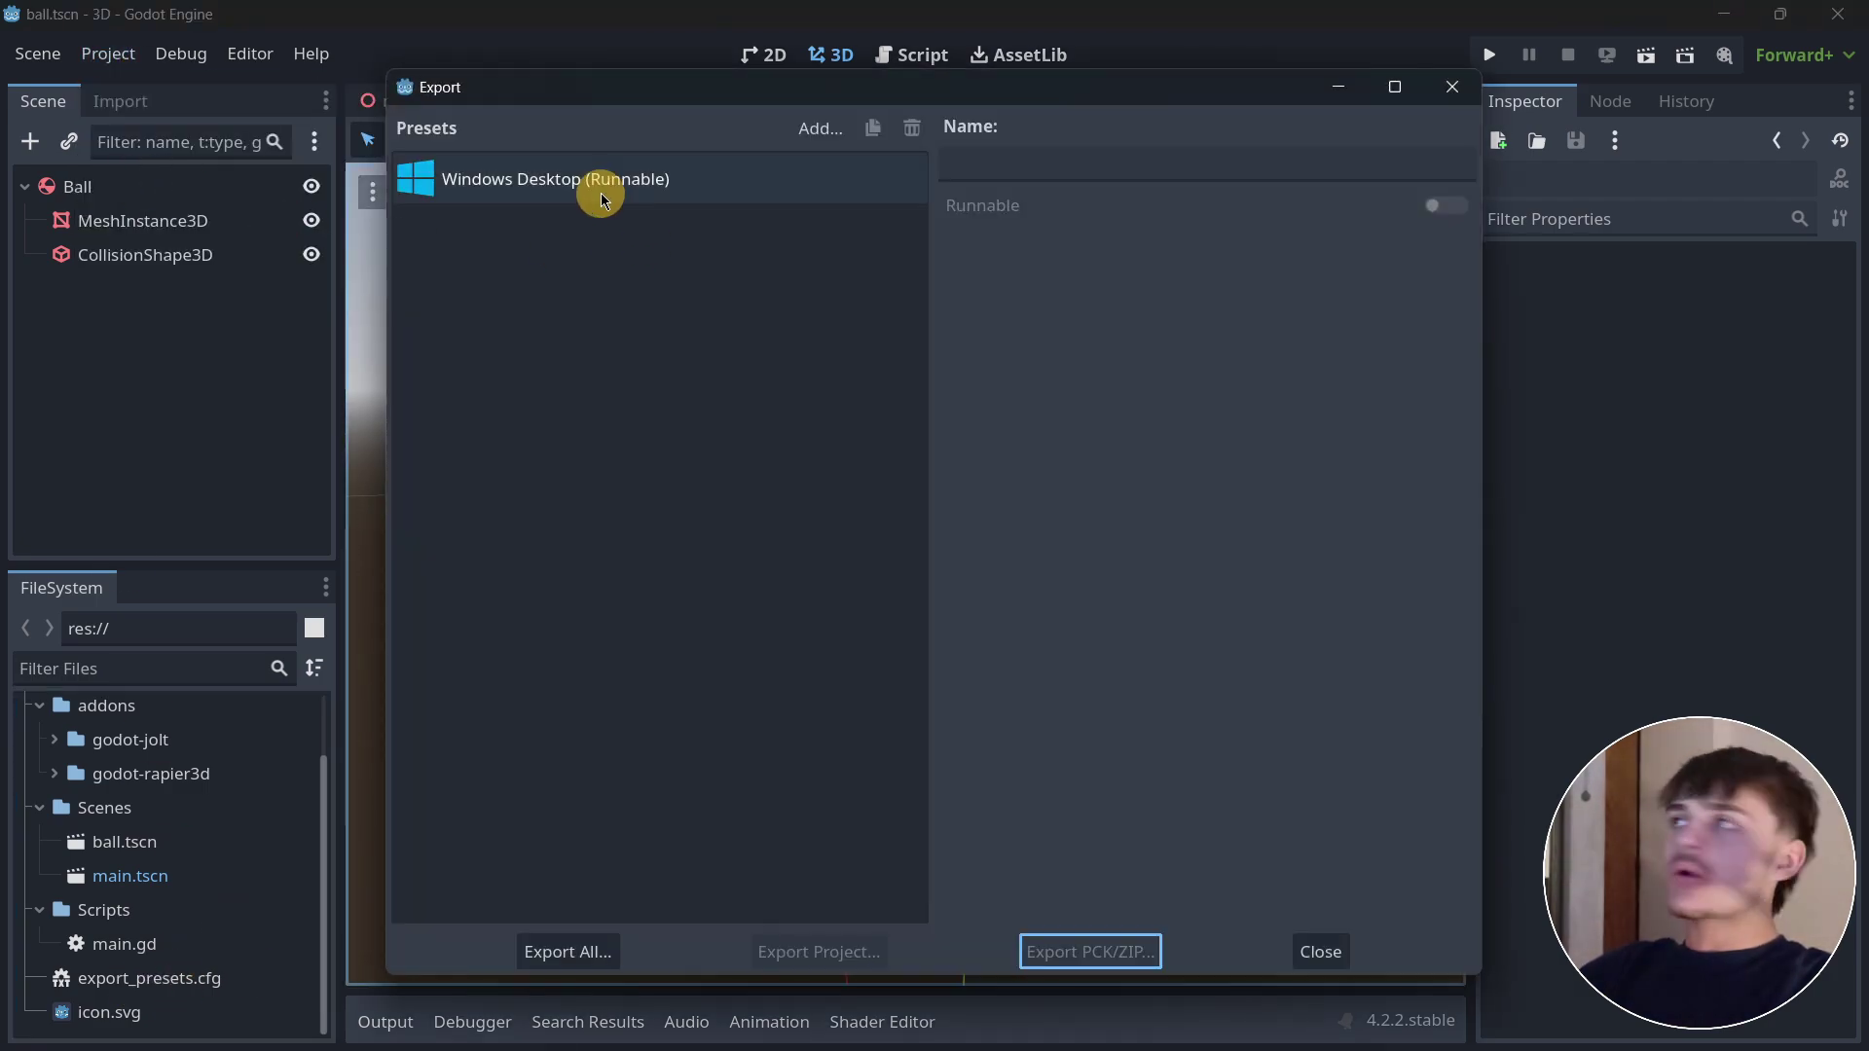
left_click(596, 190)
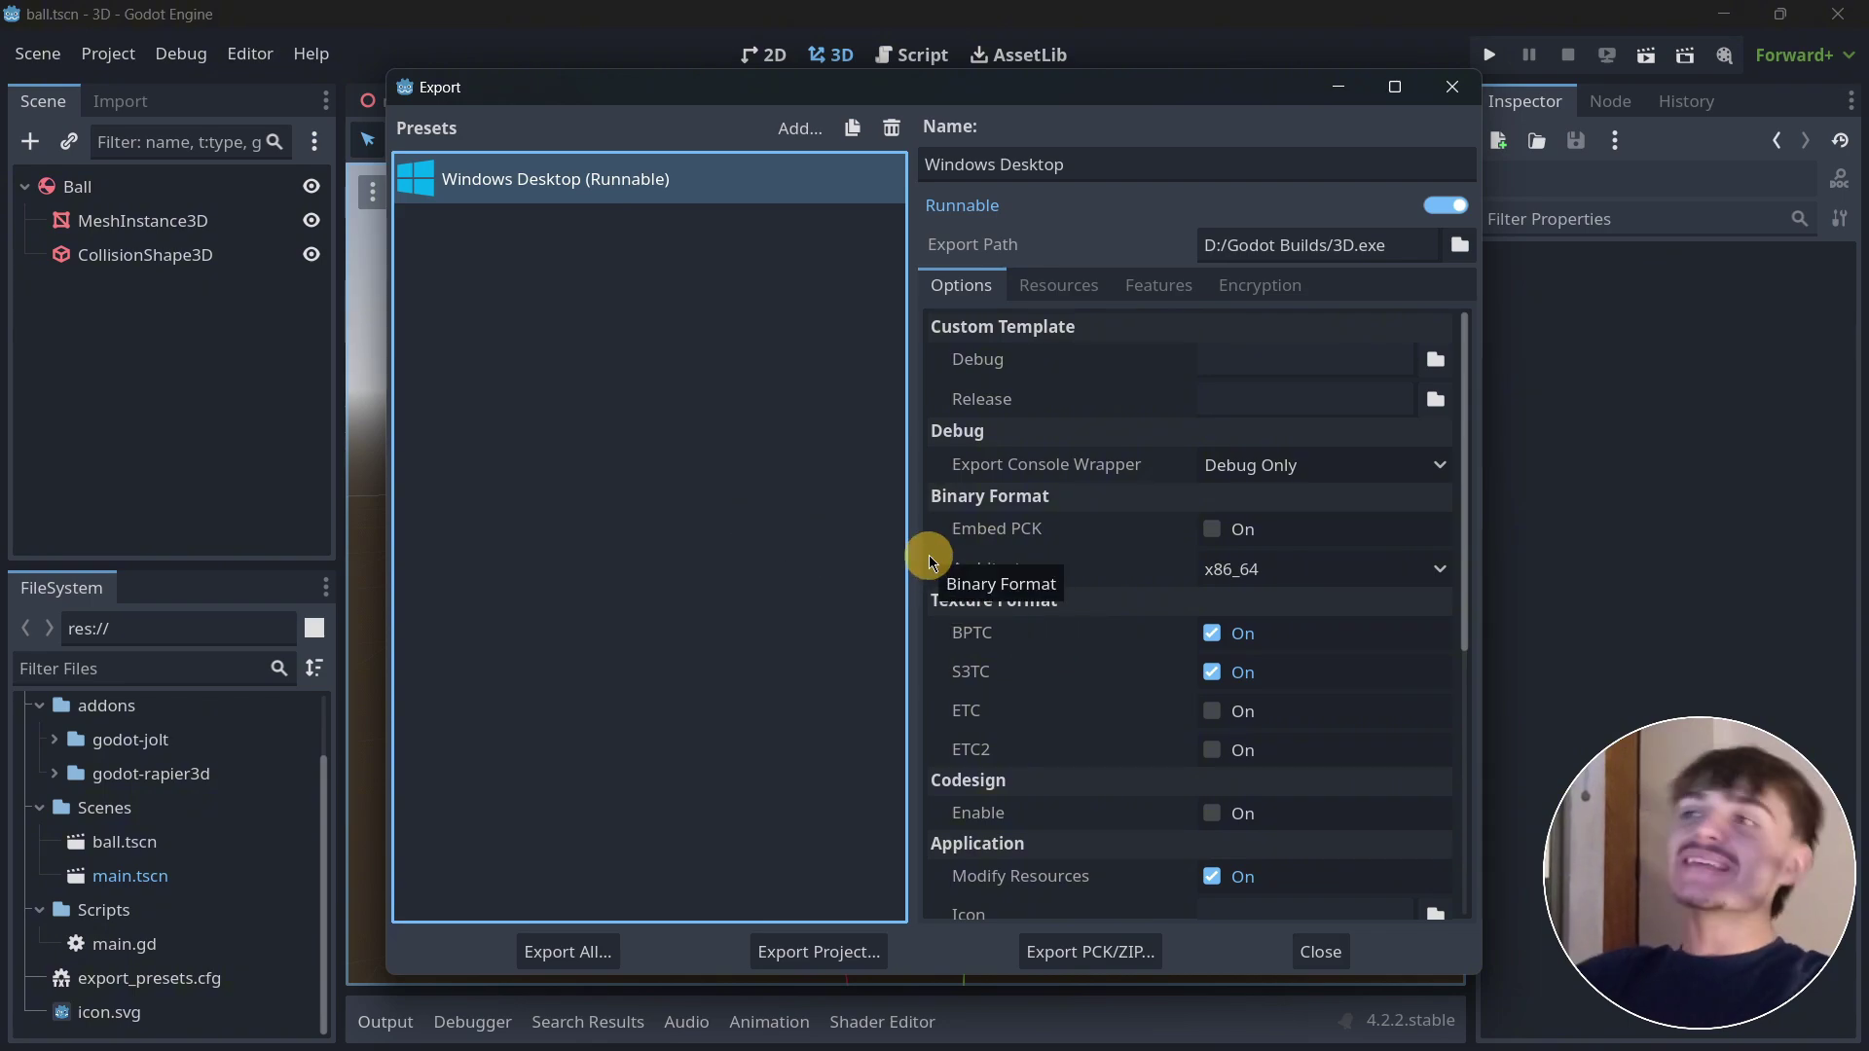
left_click(1294, 949)
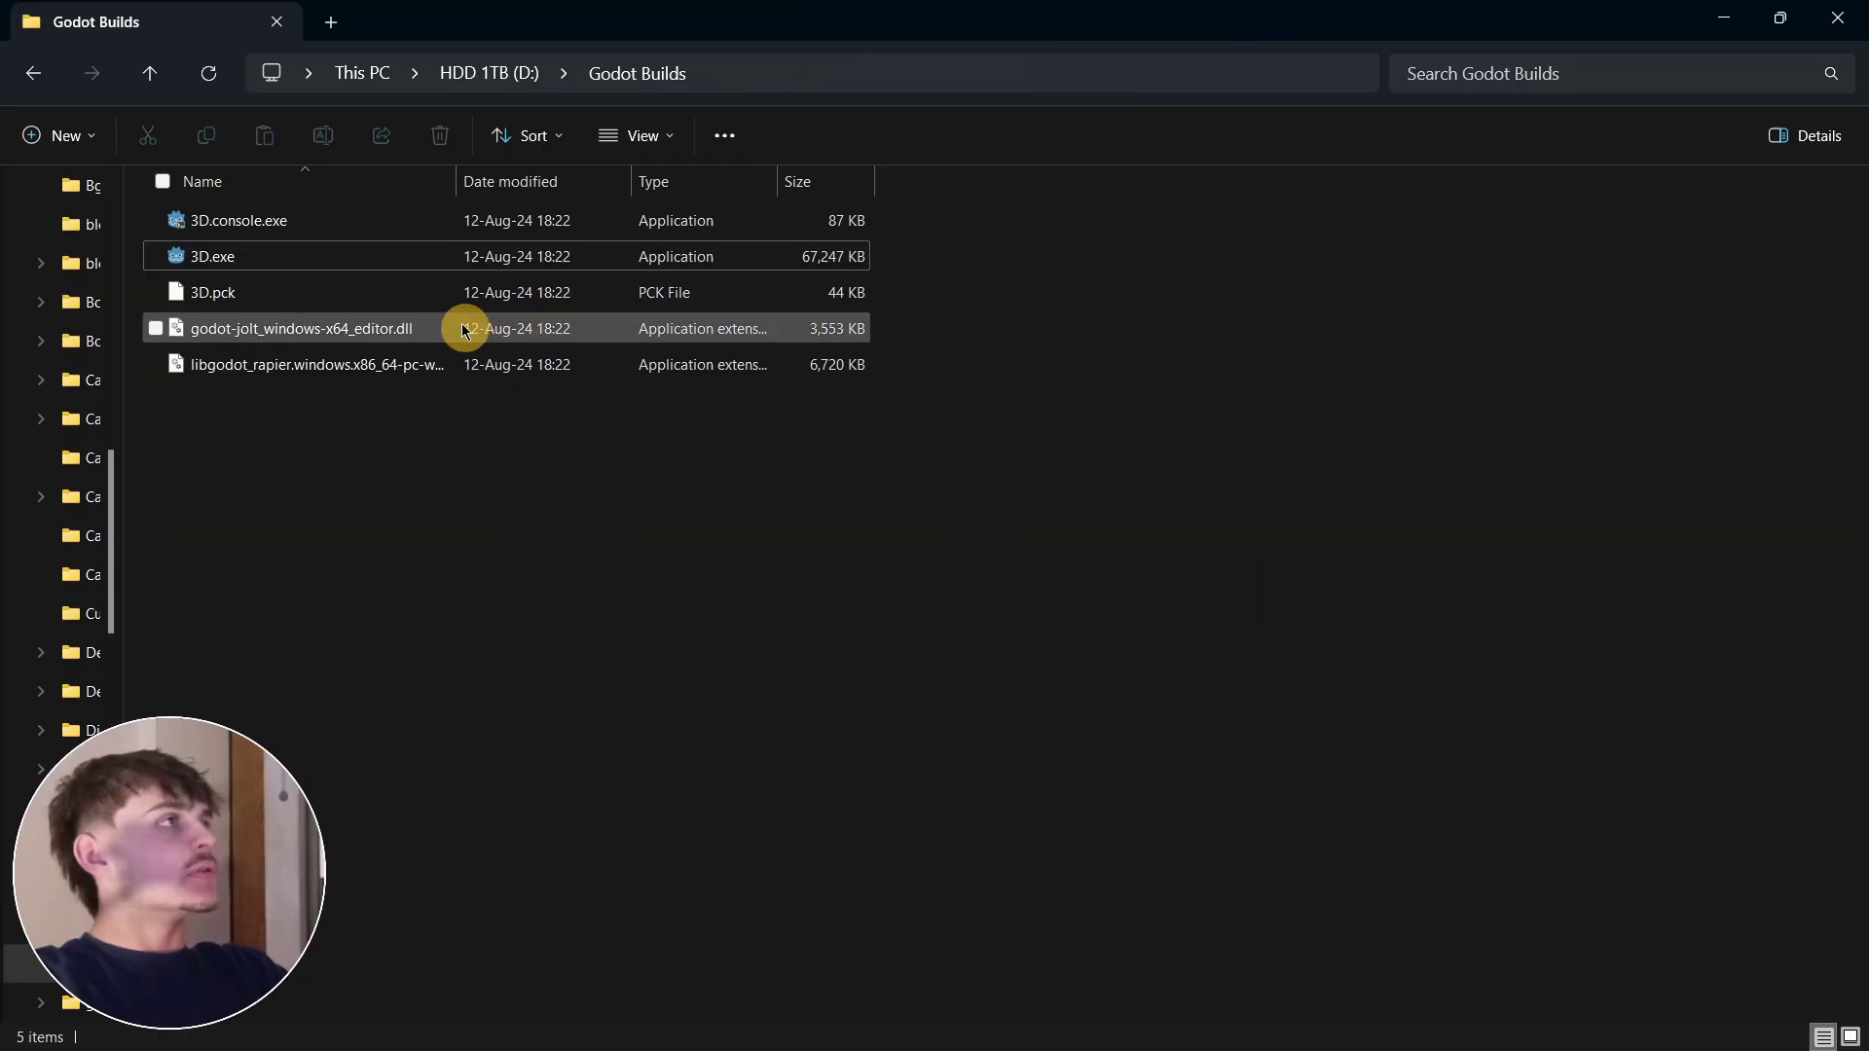
Launch the exported 3D.exe from the Godot Builds folder, then run it again
double_click(416, 258)
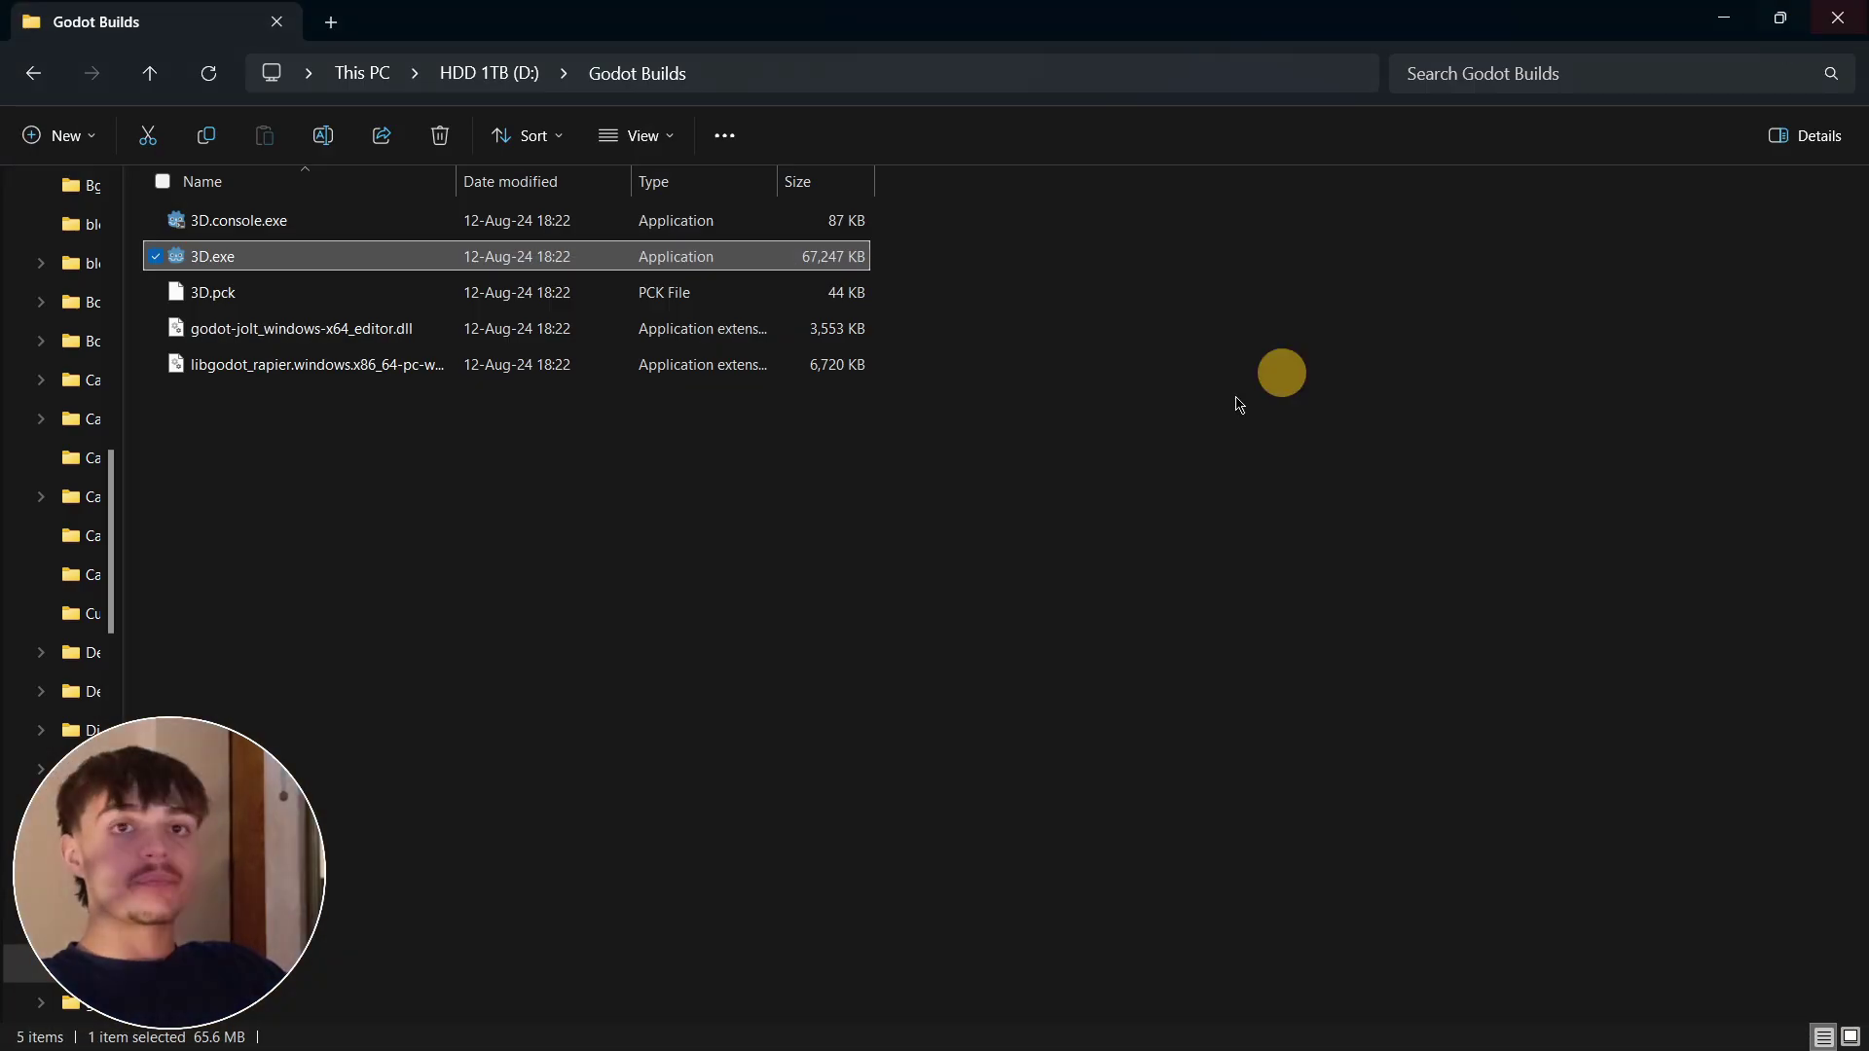
left_click(876, 417)
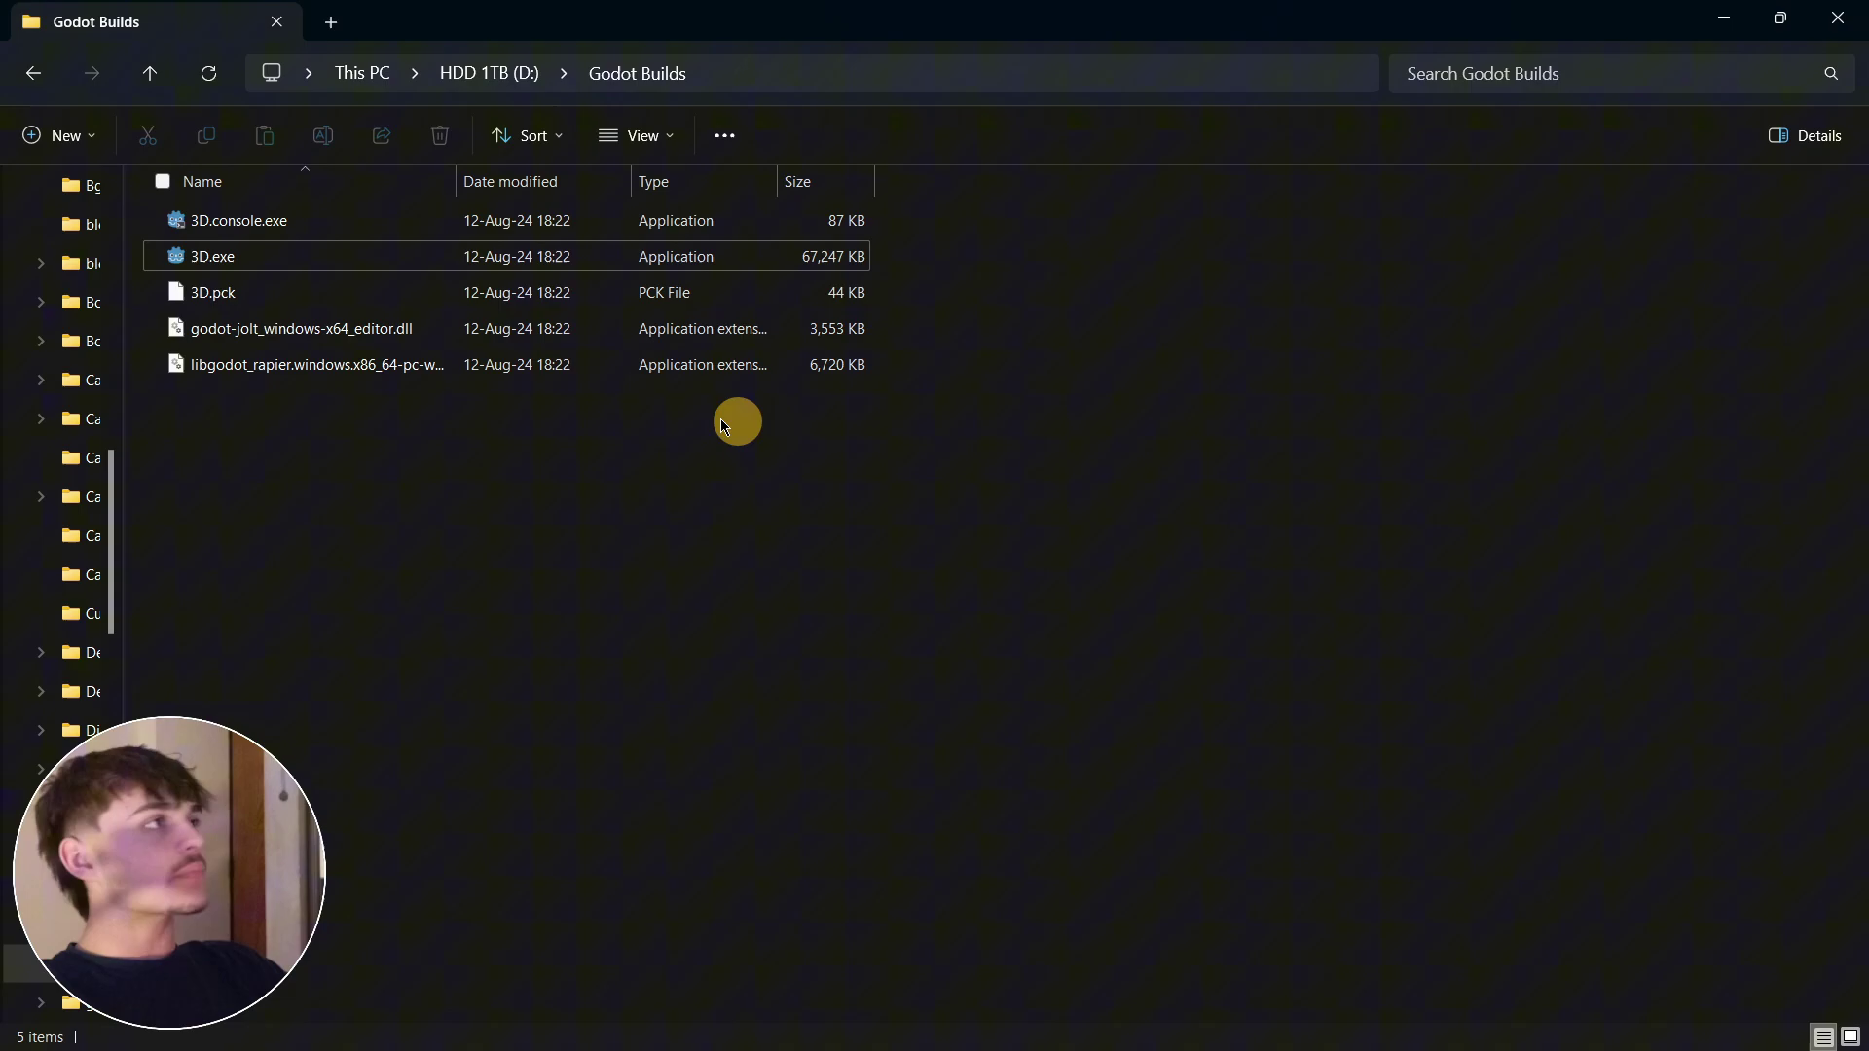
double_click(333, 250)
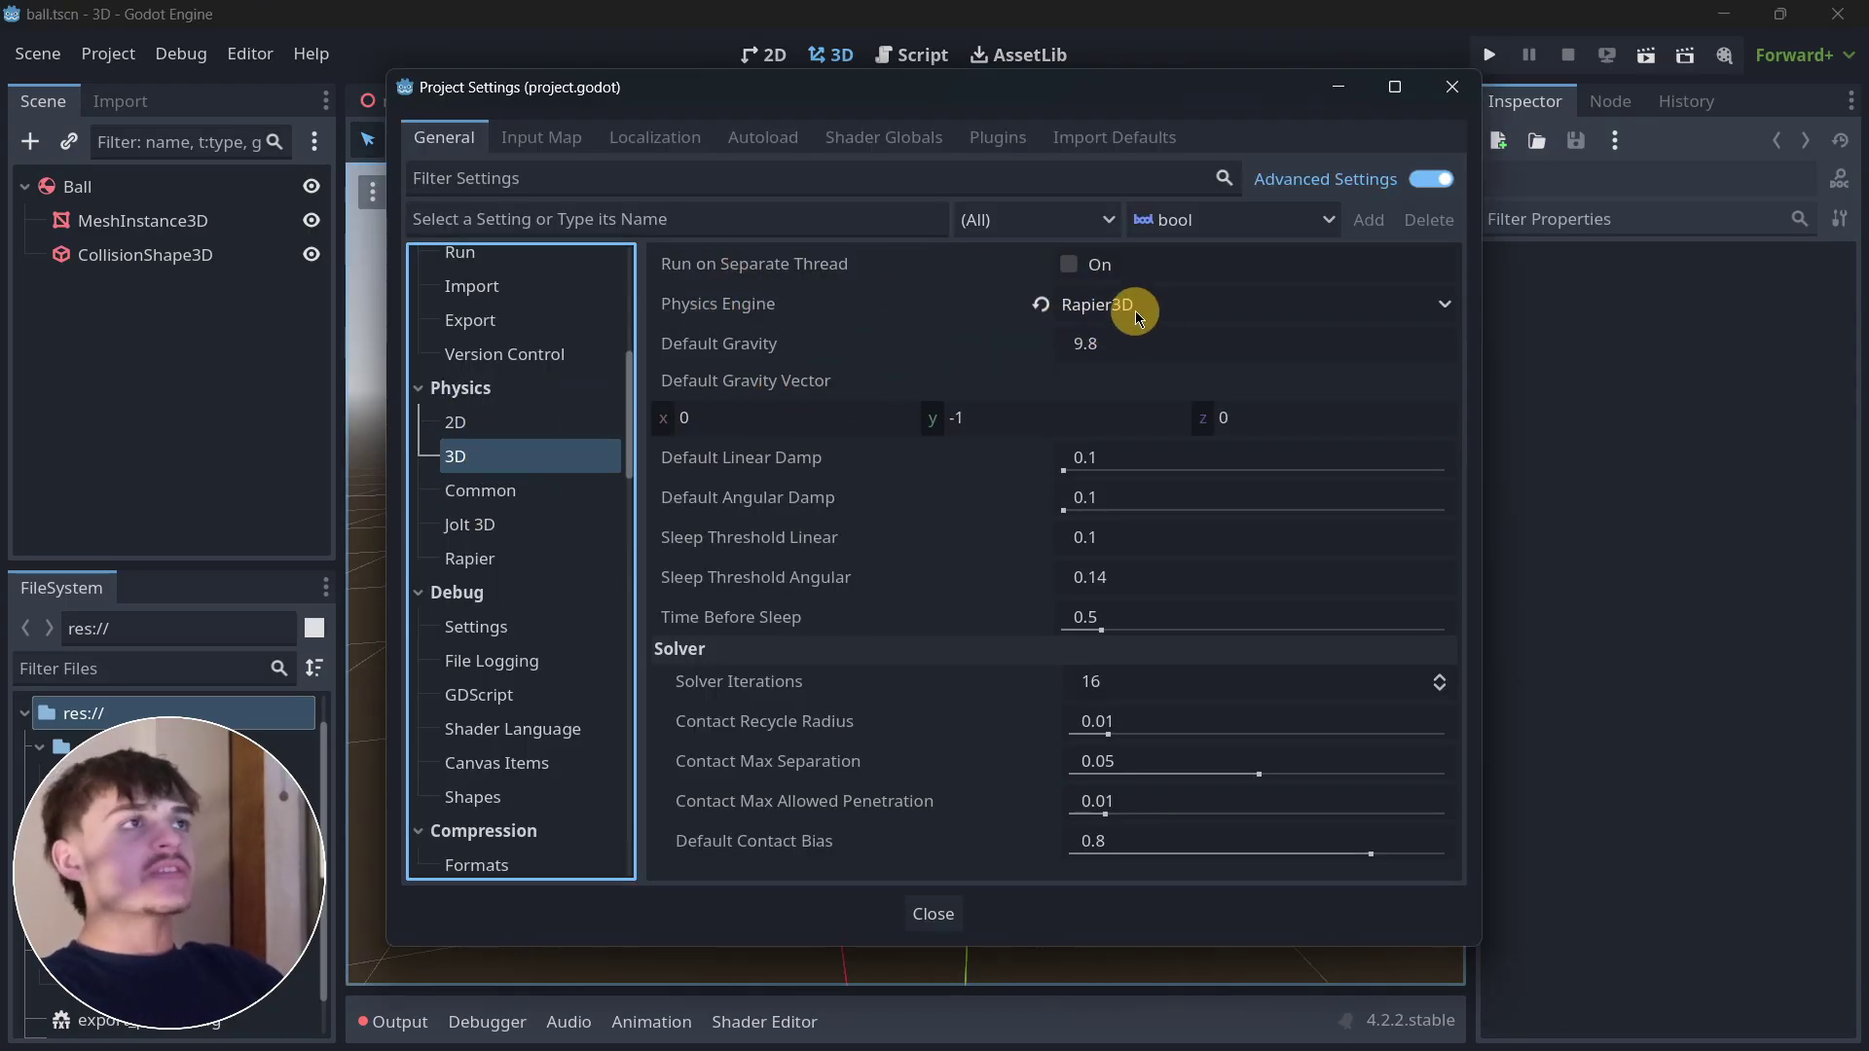
Close Project Settings with Rapier3D set as the 3D physics engine
left_click(949, 911)
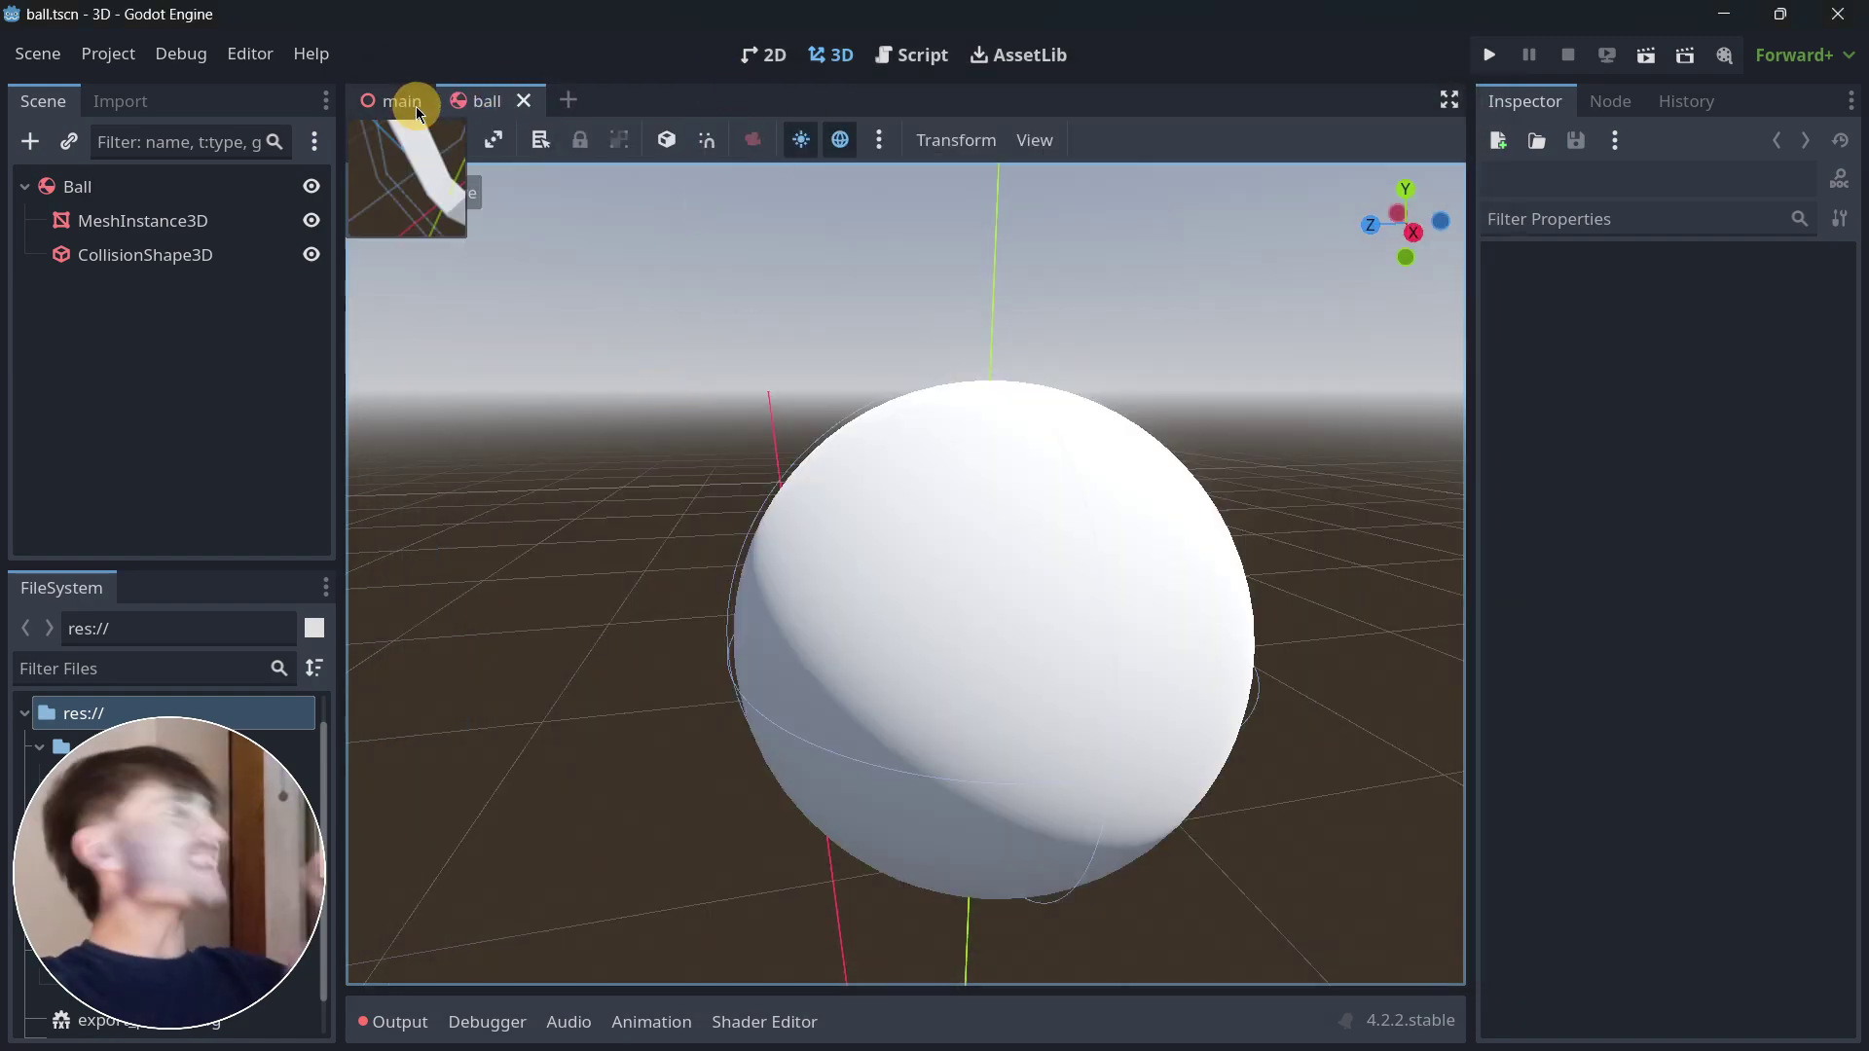
Run main.tscn under Rapier3D until about 6 FPS at 27 s, then close the game
left_click(417, 107)
left_click(1491, 55)
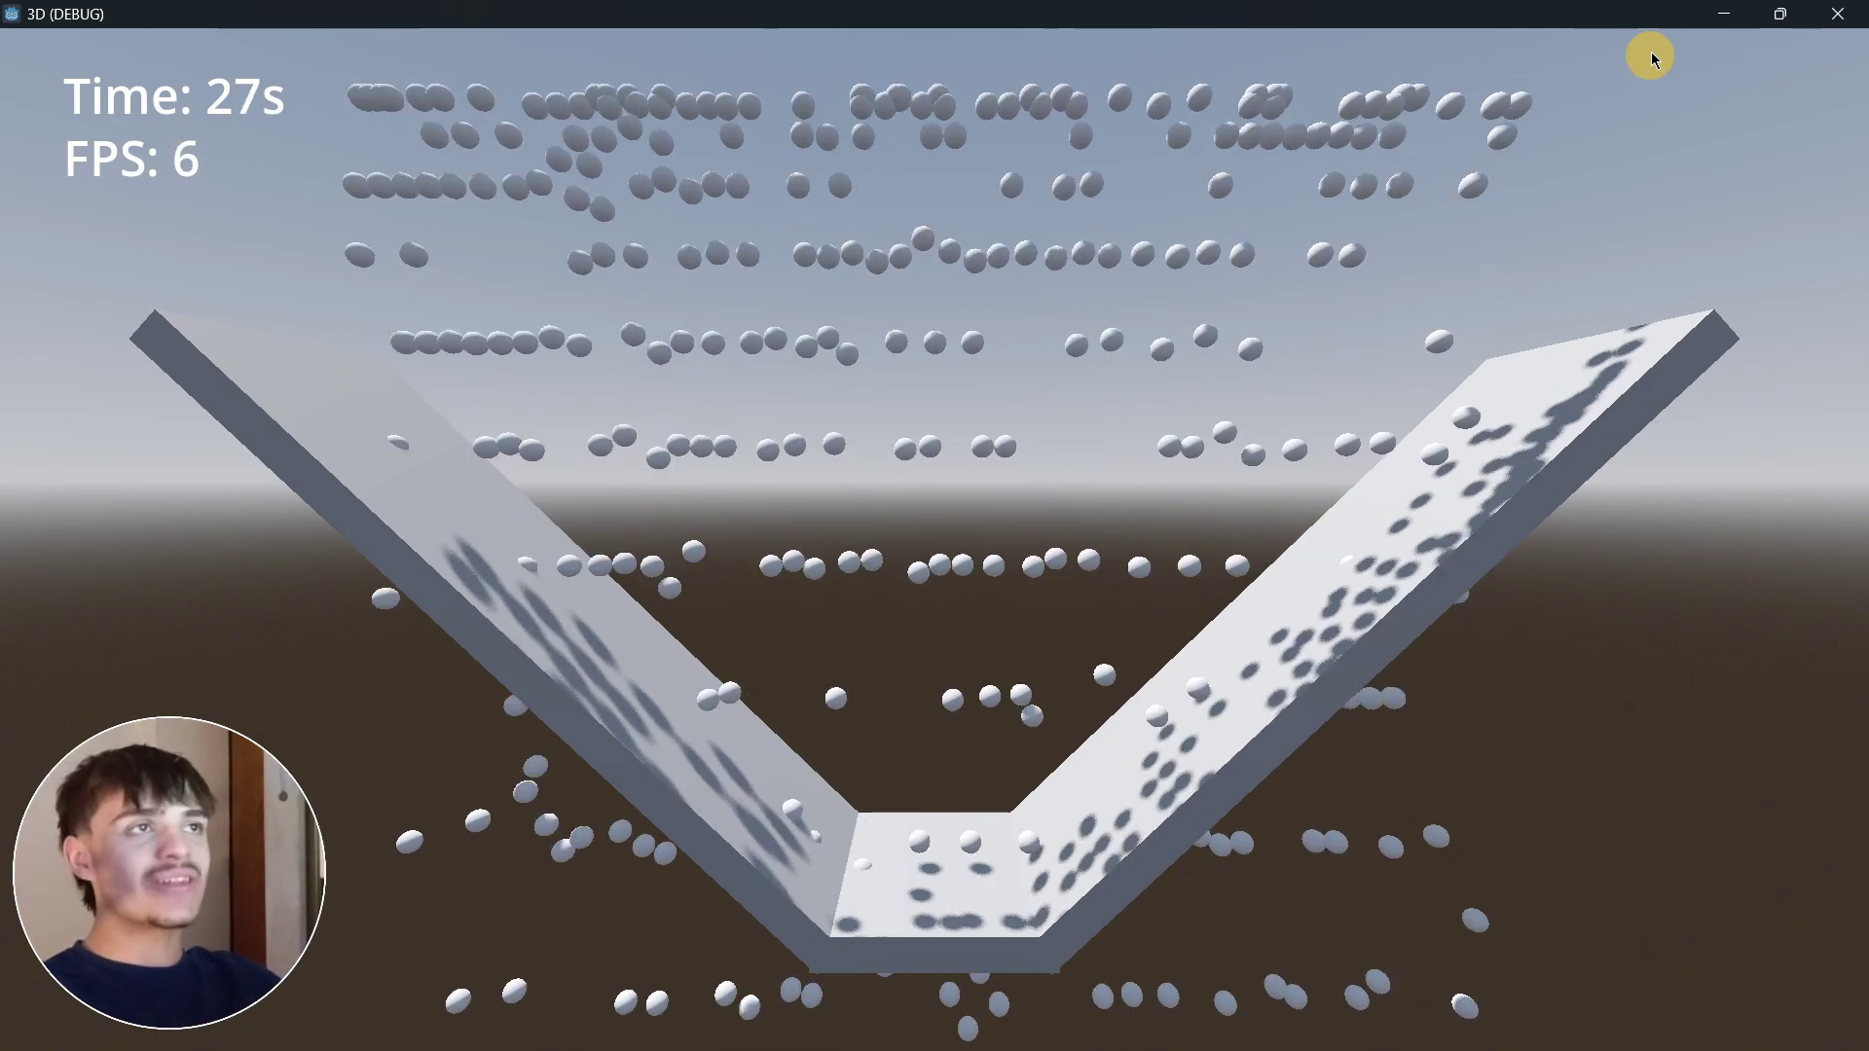
left_click(1838, 14)
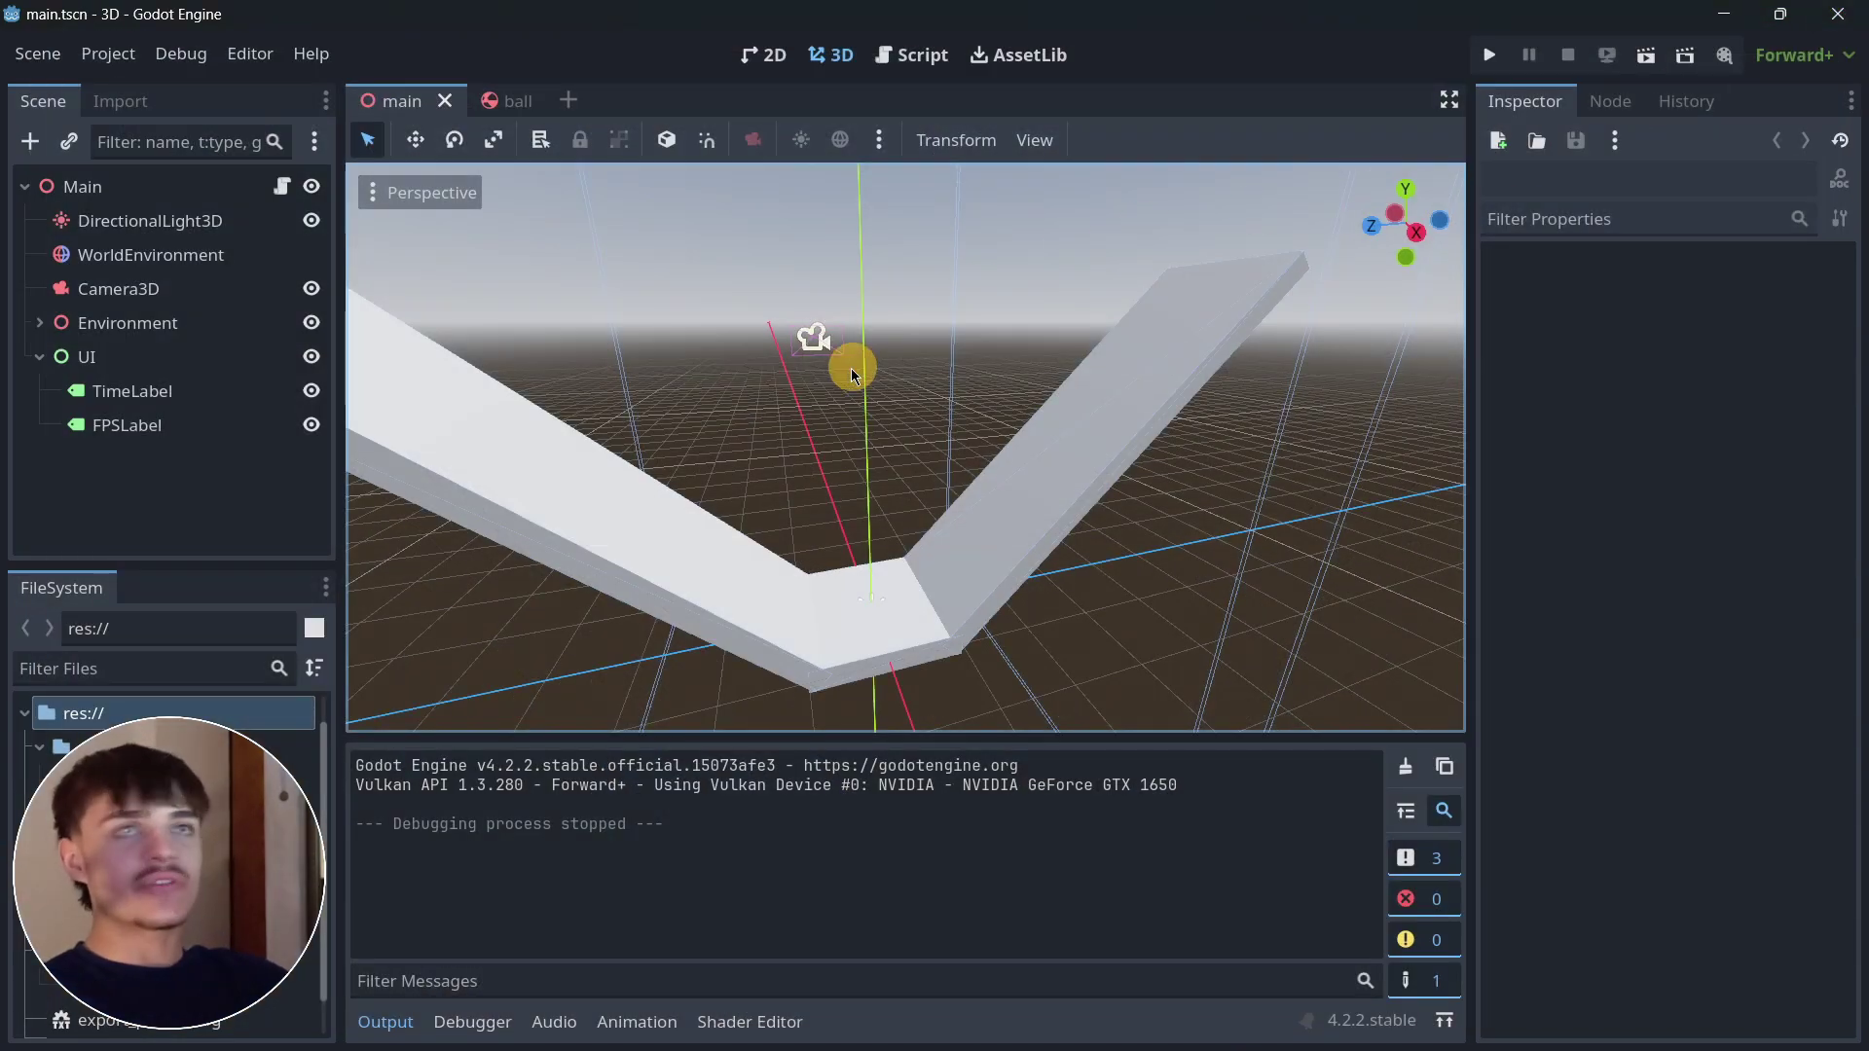
Set the ball's CollisionShape3D sphere radius to 0.175 m and run the project
left_click(521, 101)
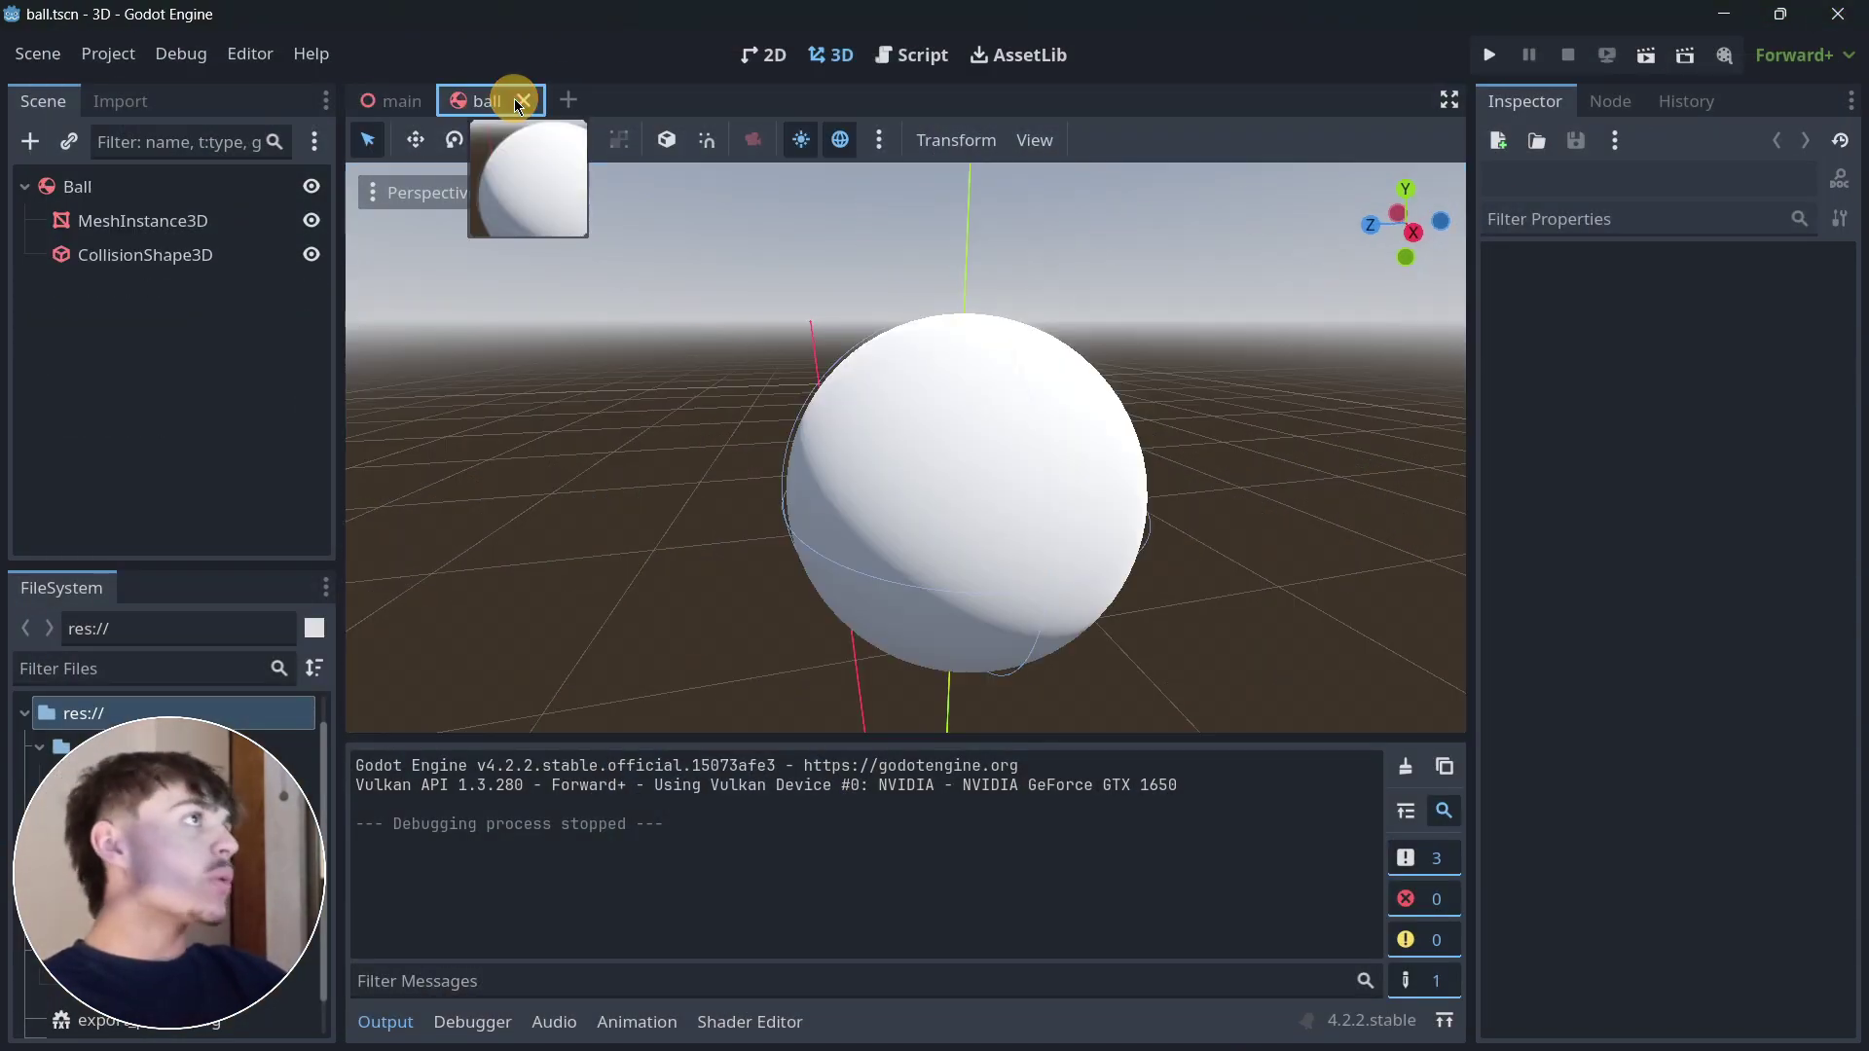
left_click(161, 267)
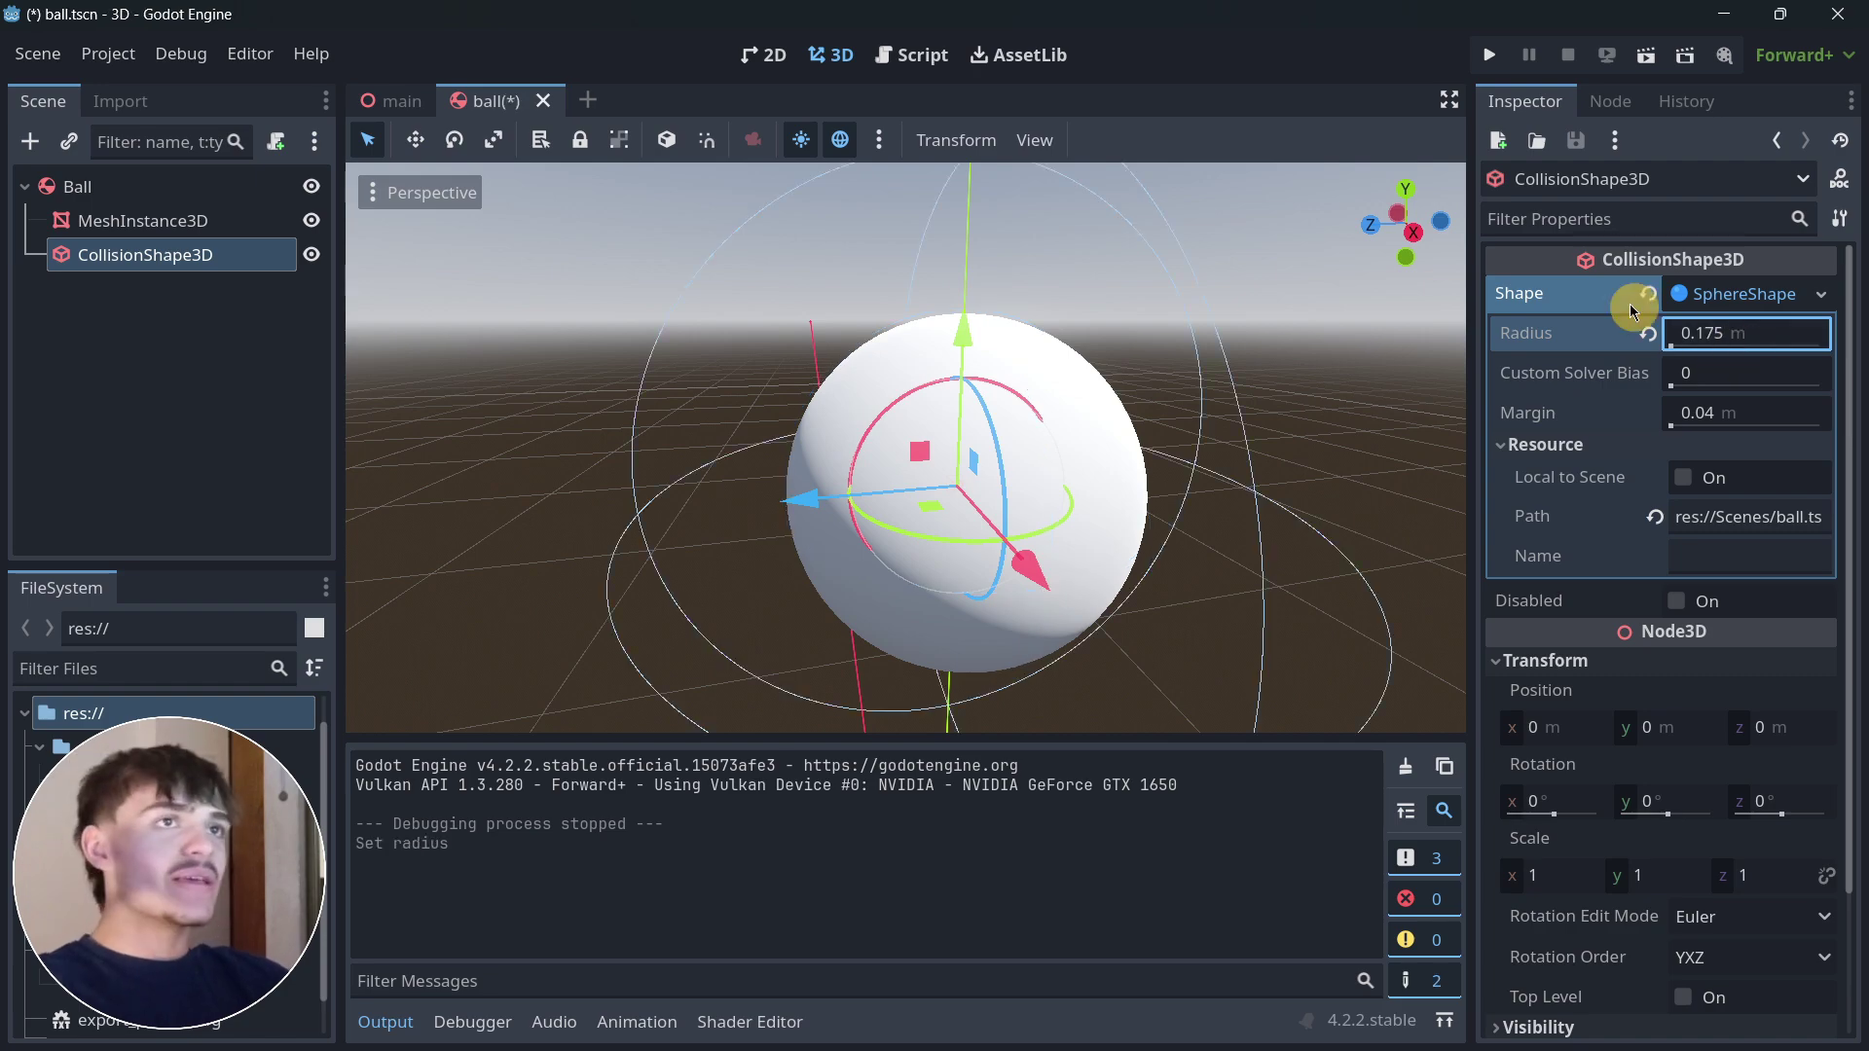
left_click(1489, 55)
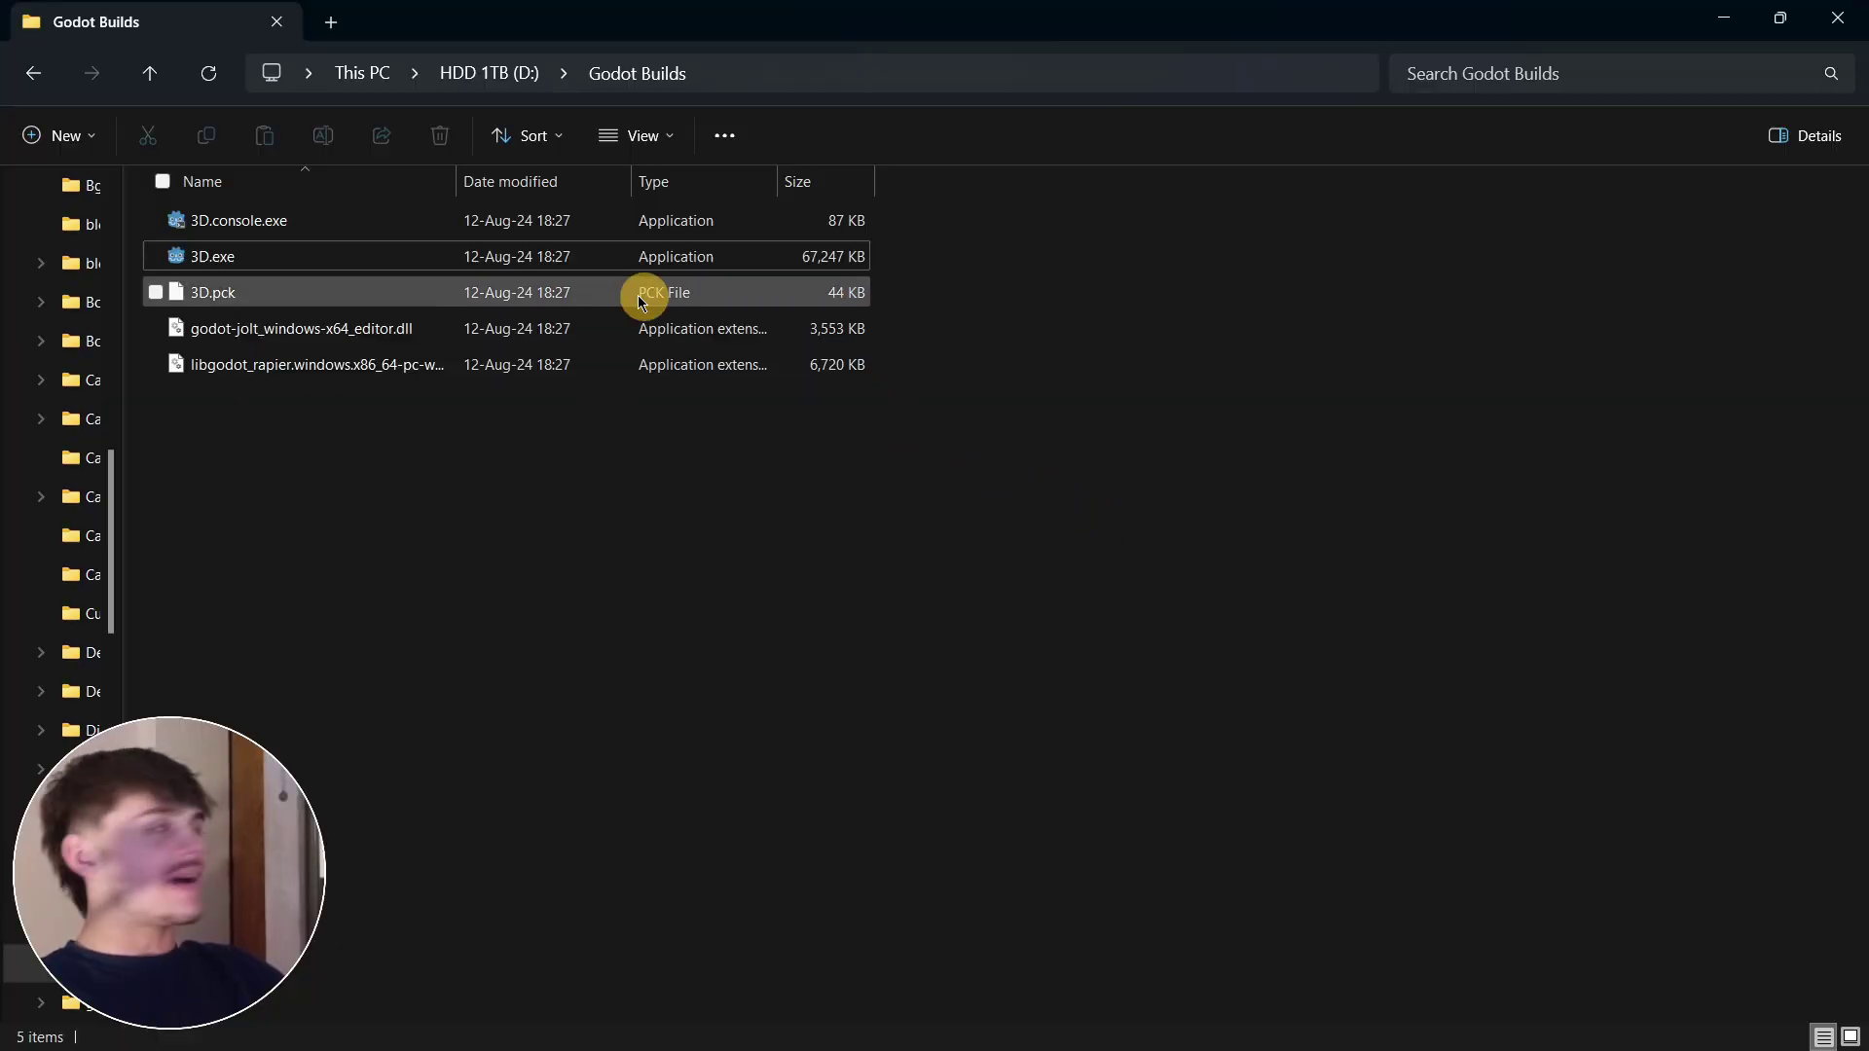
Launch the re-exported 3D.exe, dated 18:27, from the Godot Builds folder
double_click(500, 256)
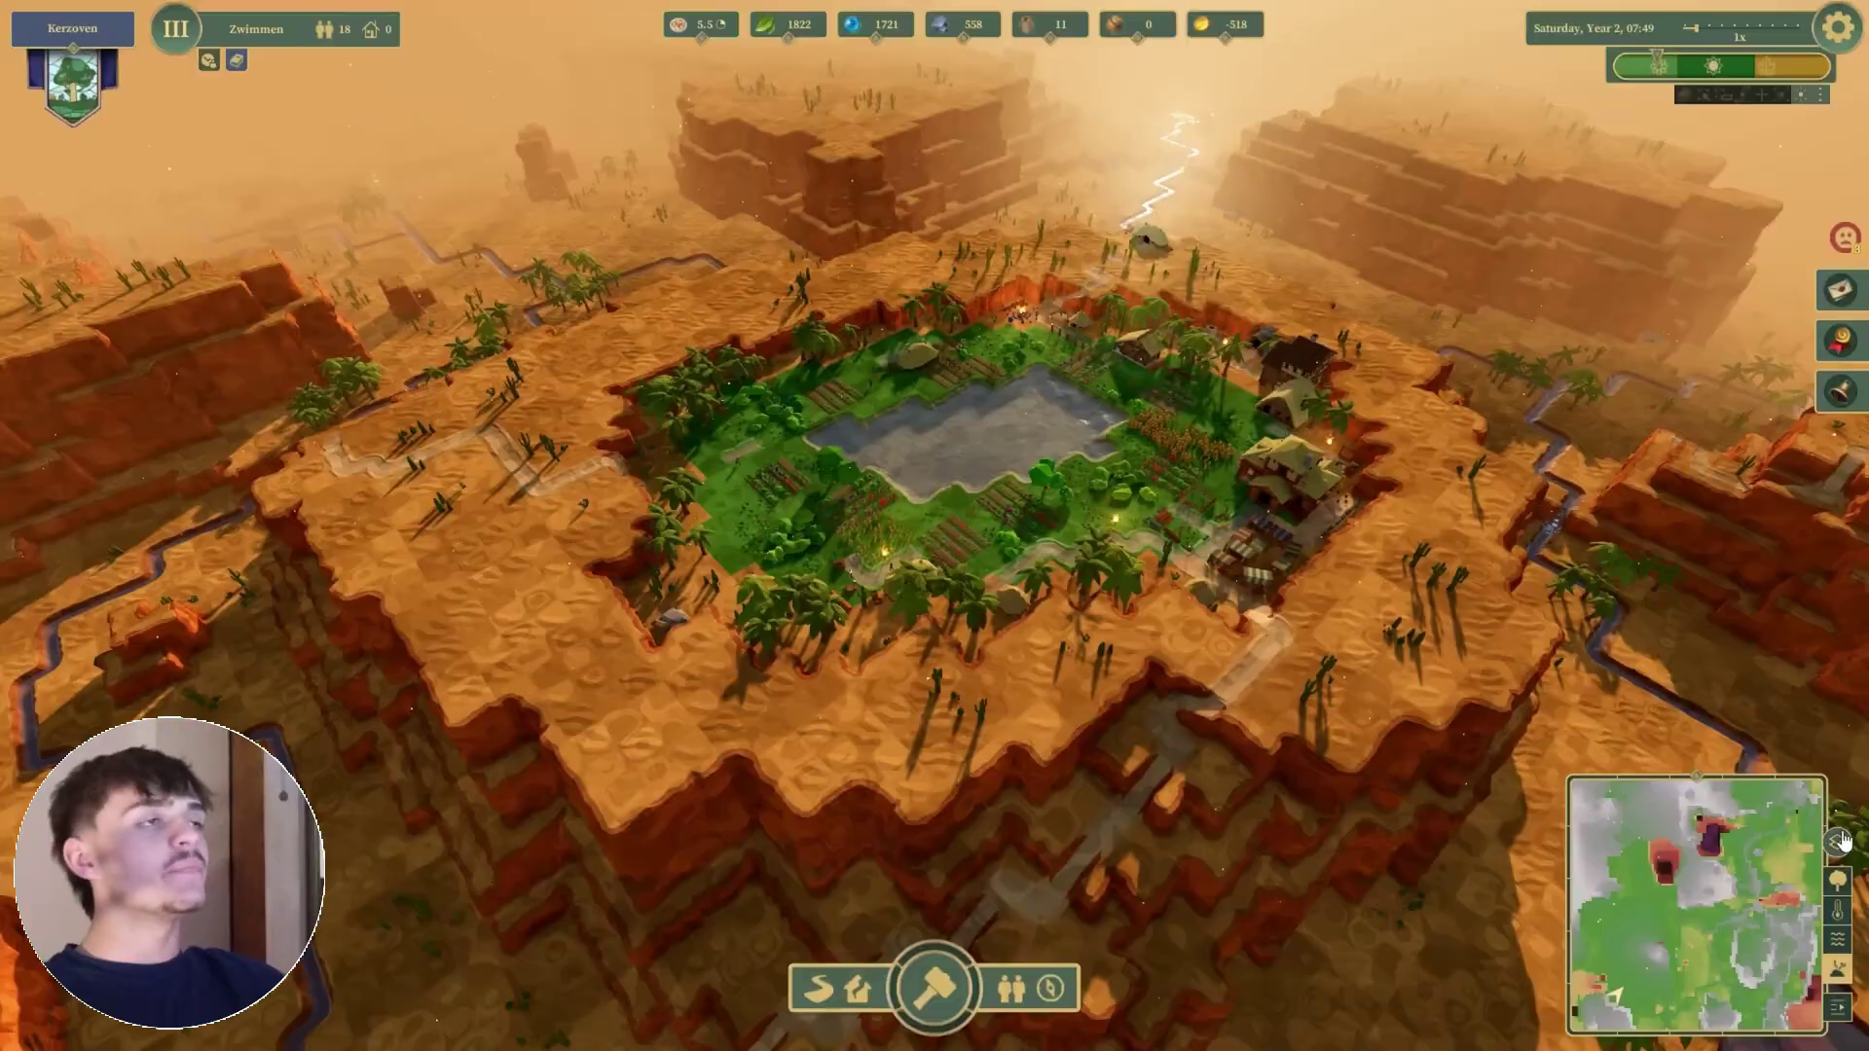
Switch the terrain map overlay twice, then drag the Windowkill play window taller while enemies swarm
left_click(1839, 911)
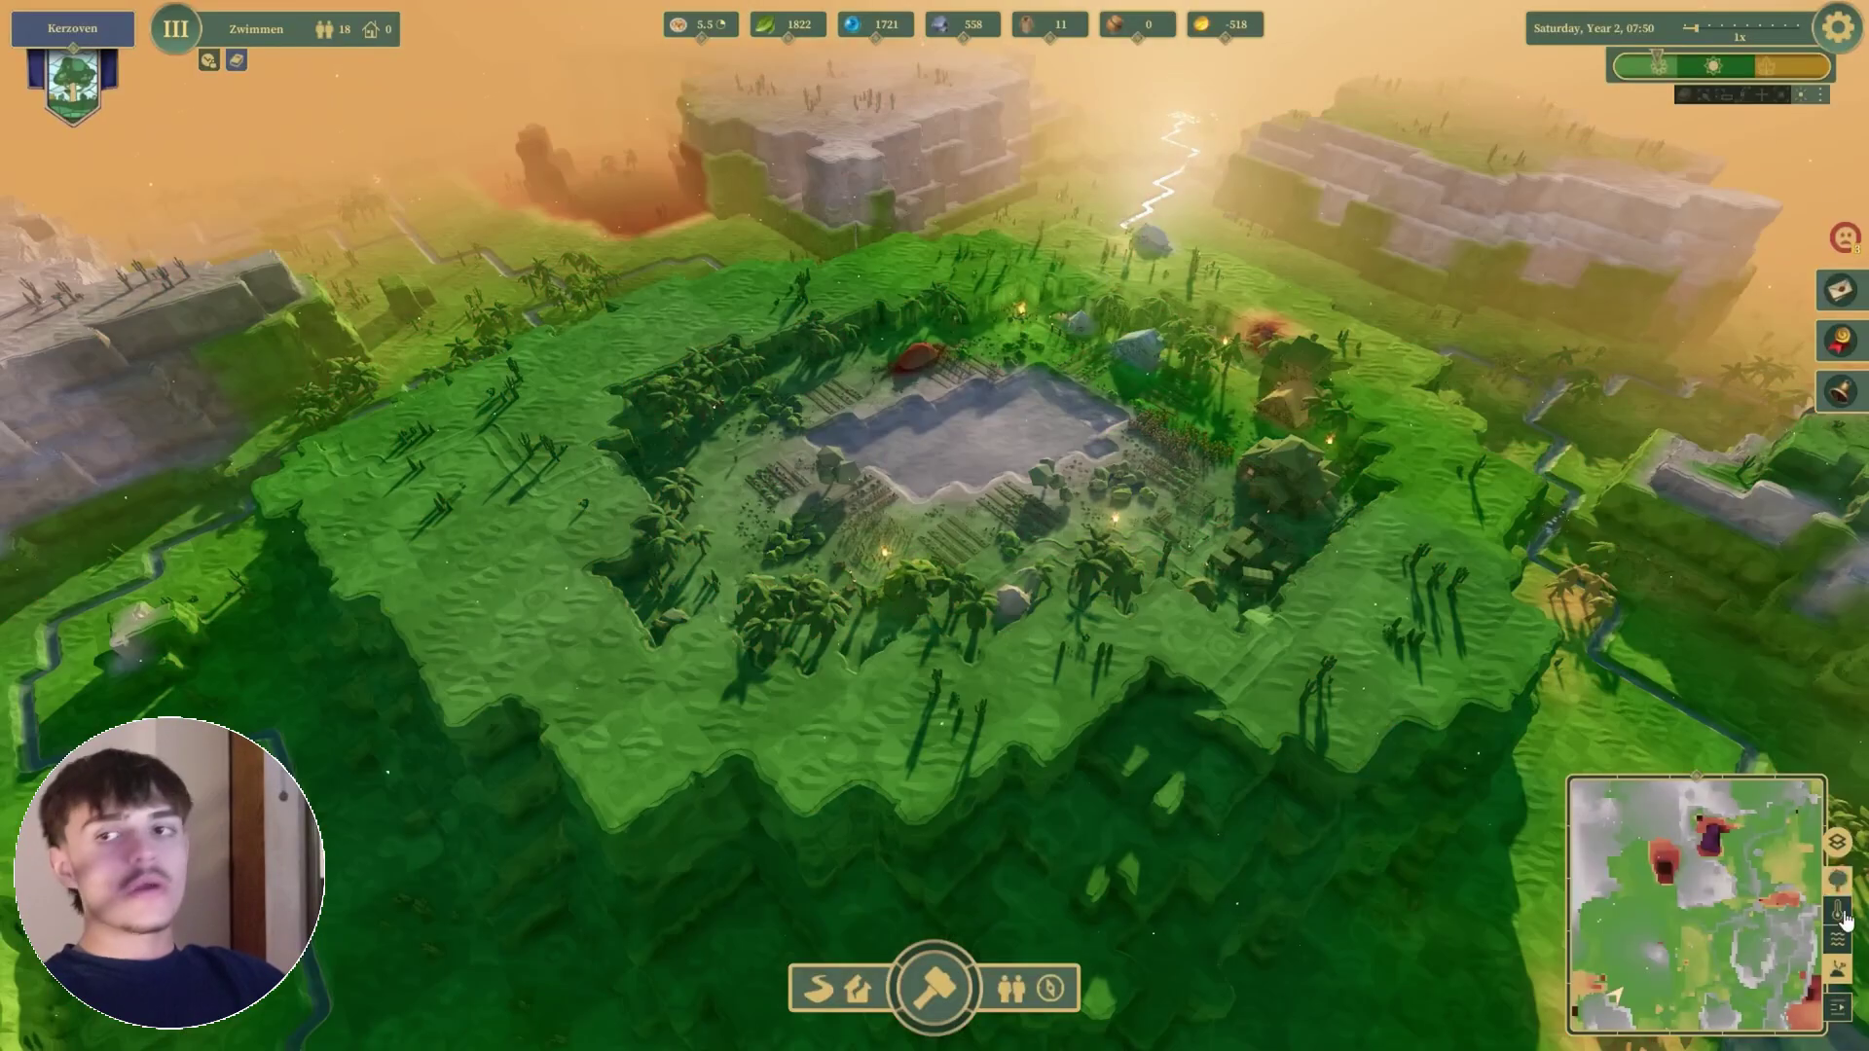
left_click(1839, 942)
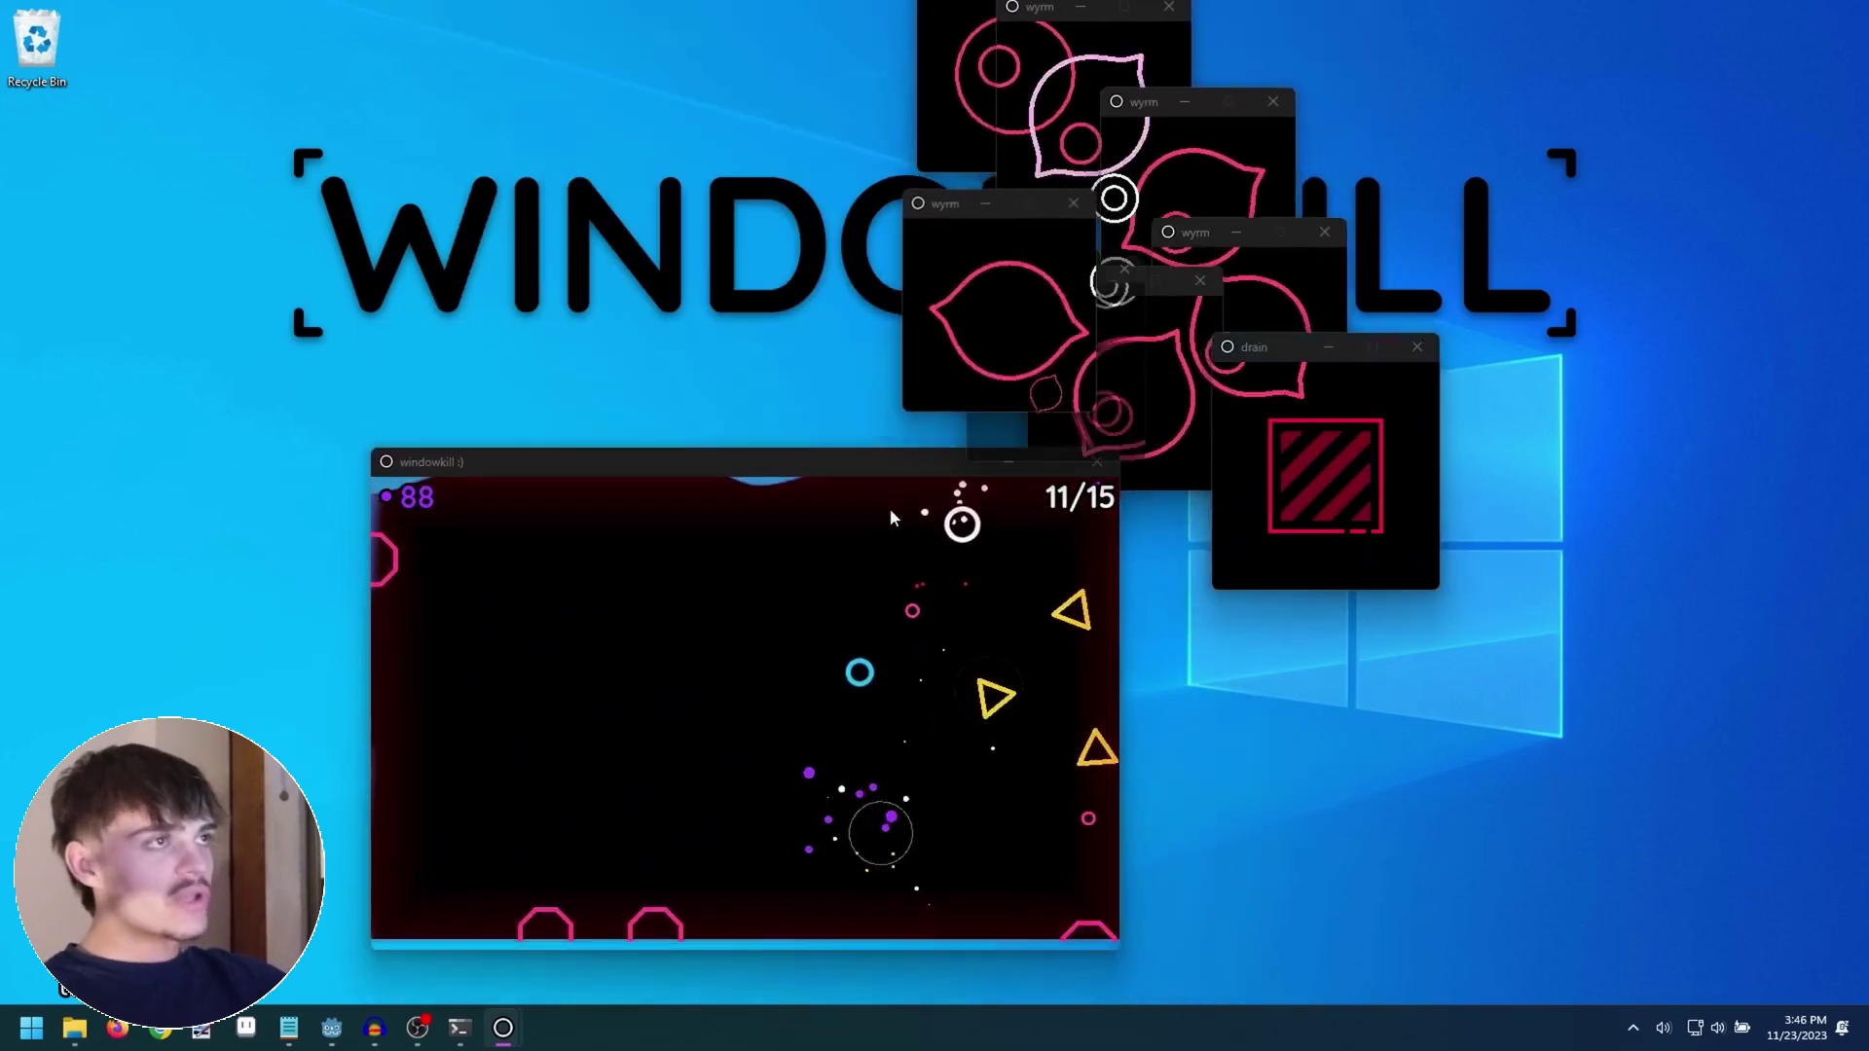
left_click_drag(891, 518, 900, 635)
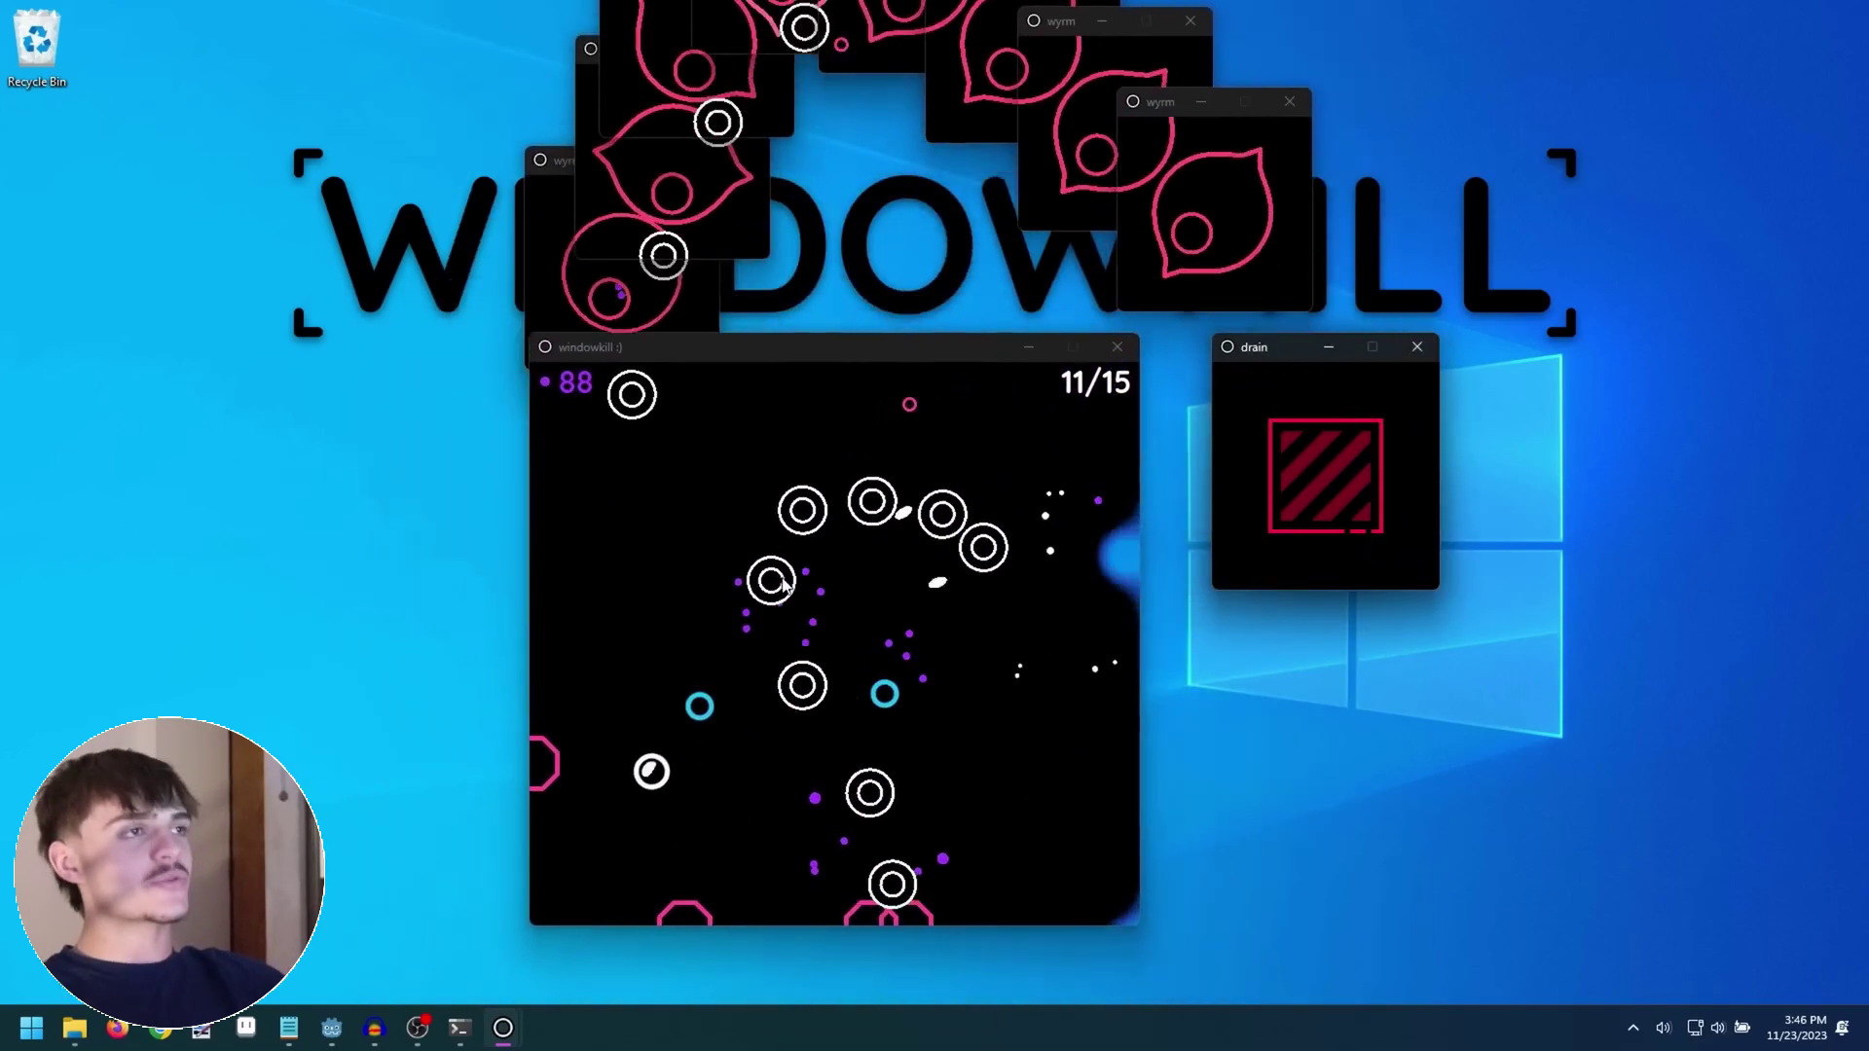